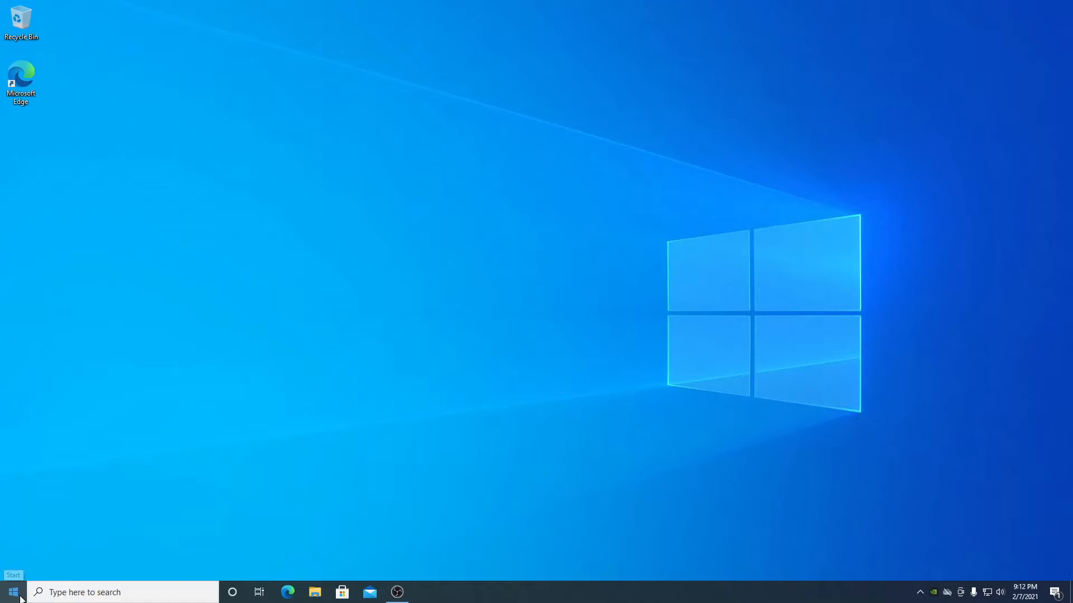
- Open Settings from the Start menu, maximize it, and go to System > Display
left_click(13, 592)
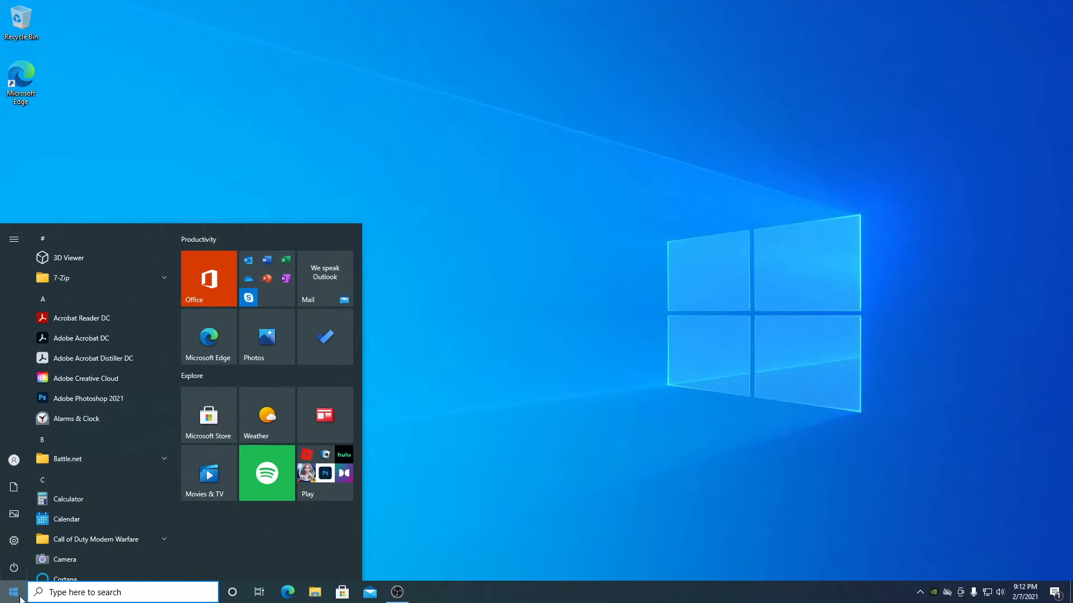
mouse_move(23, 554)
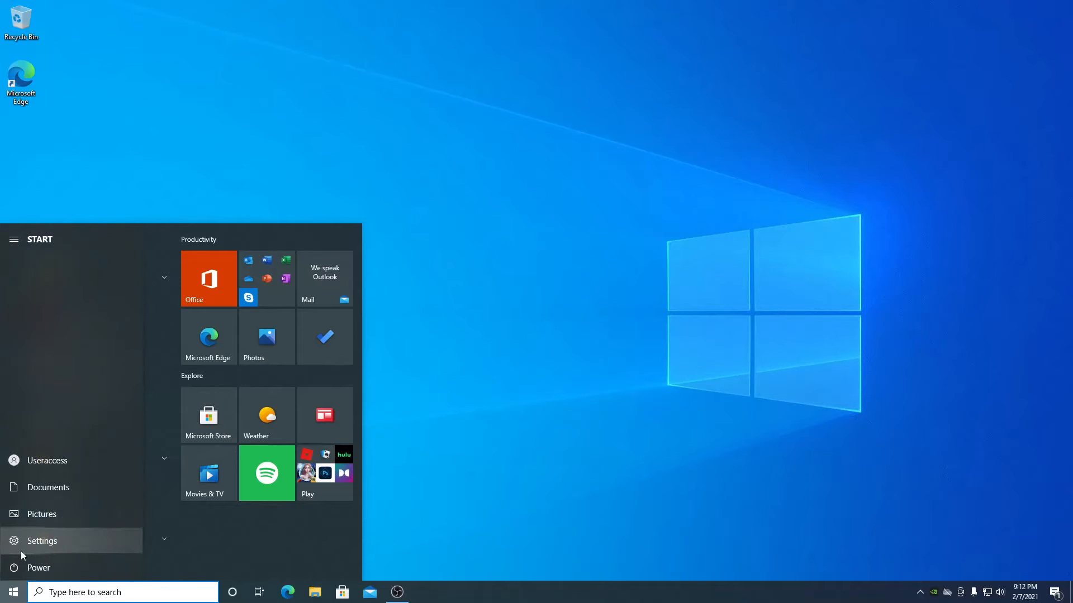
left_click(44, 548)
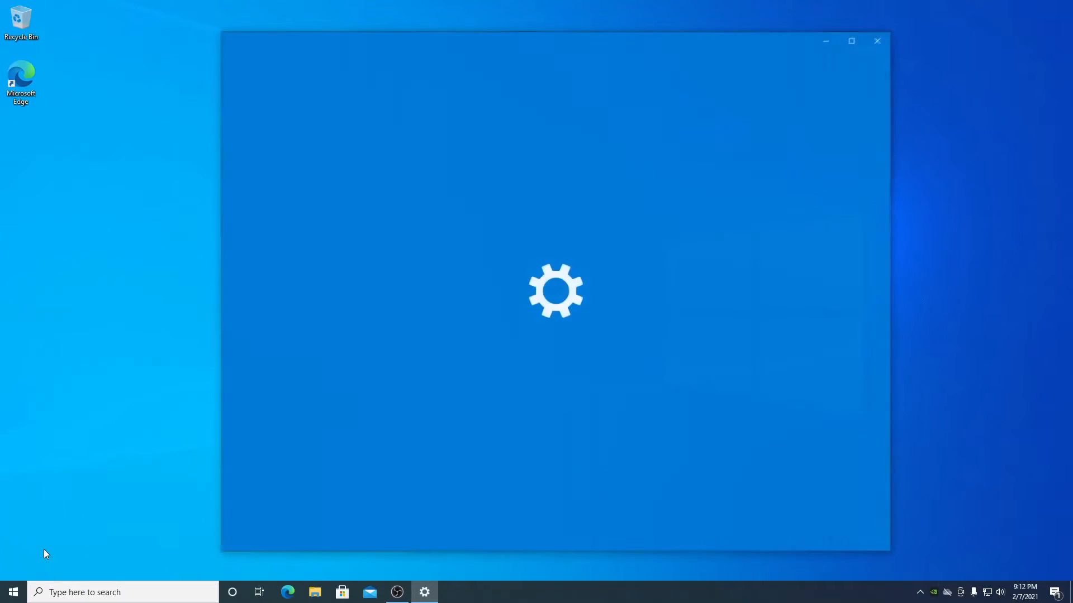
left_click(850, 45)
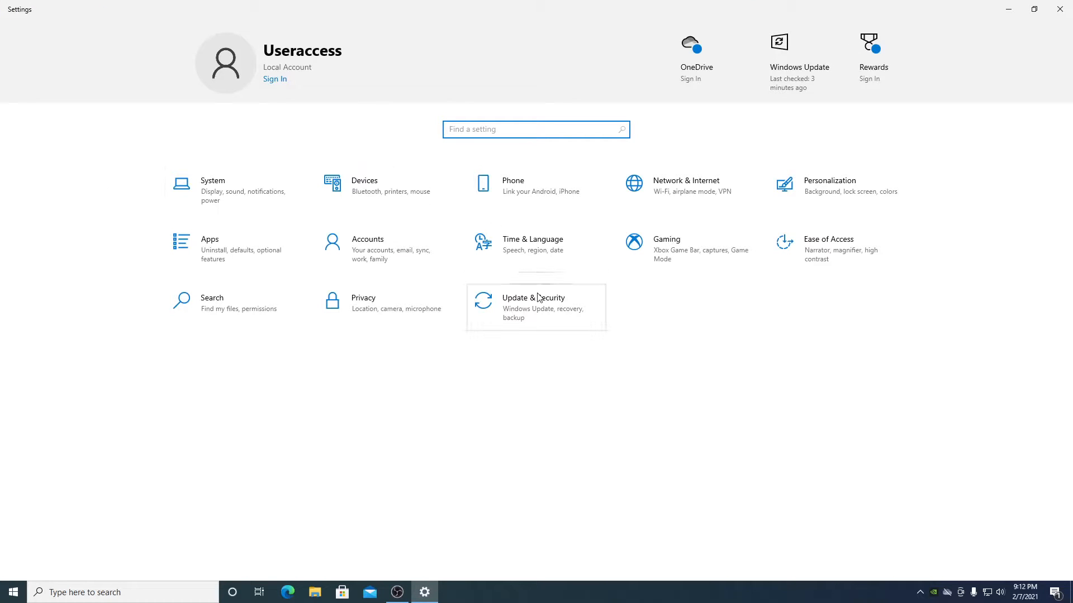
left_click(282, 182)
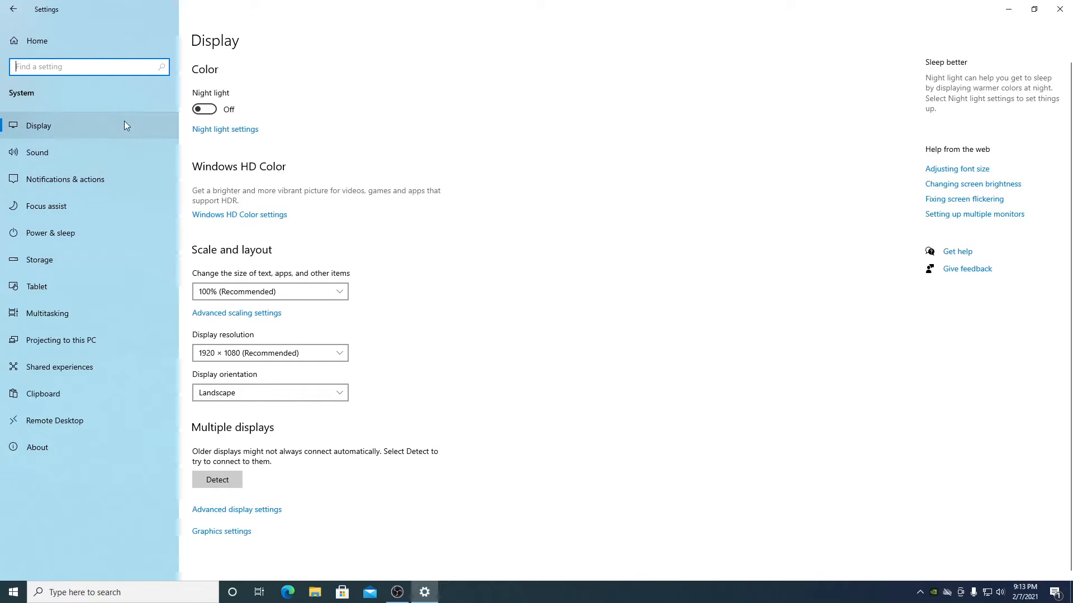
- On Notifications & actions, turn on app notifications and every lock-screen, sound and tips option
left_click(107, 186)
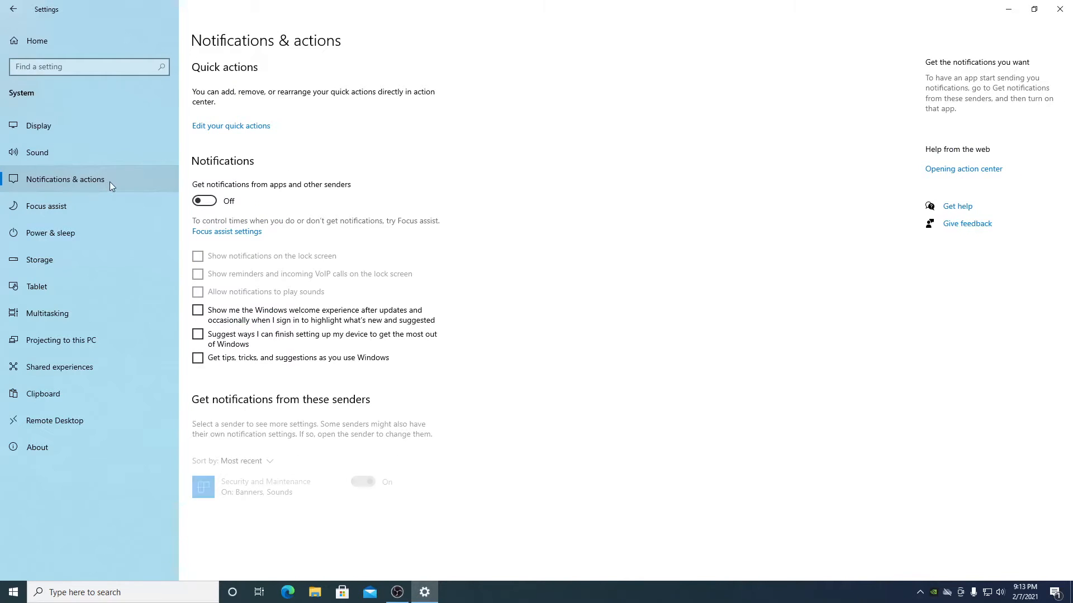
left_click(204, 201)
left_click(198, 258)
left_click(198, 274)
left_click(197, 292)
left_click(198, 310)
left_click(198, 355)
left_click(197, 334)
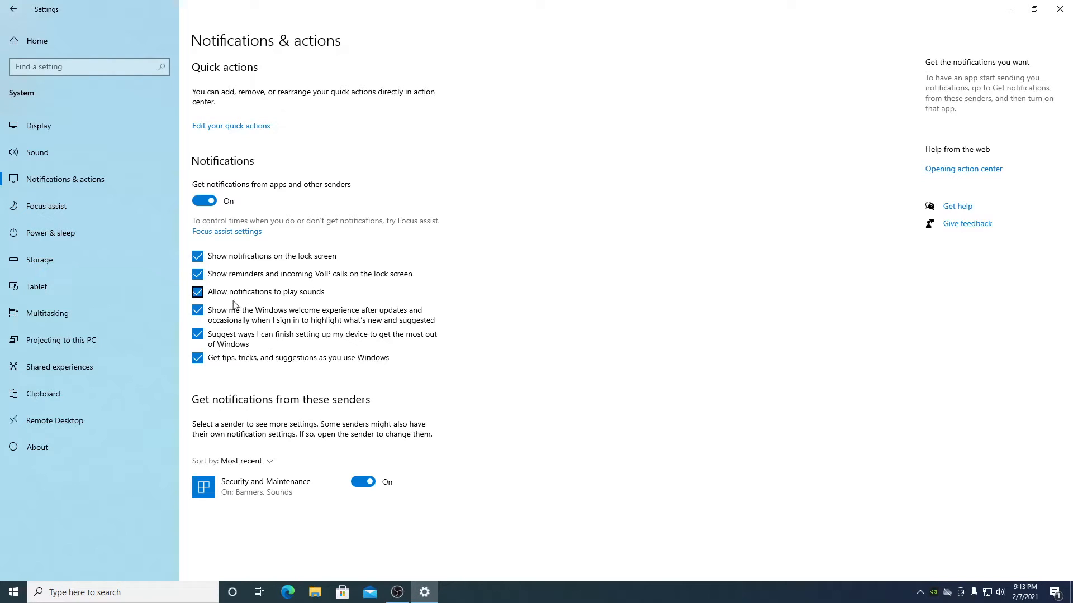
- Untick tips, setup suggestions, welcome experience, sounds and lock-screen options, and turn app notifications off
left_click(197, 358)
left_click(198, 334)
left_click(198, 311)
left_click(198, 292)
left_click(198, 274)
left_click(198, 256)
left_click(210, 202)
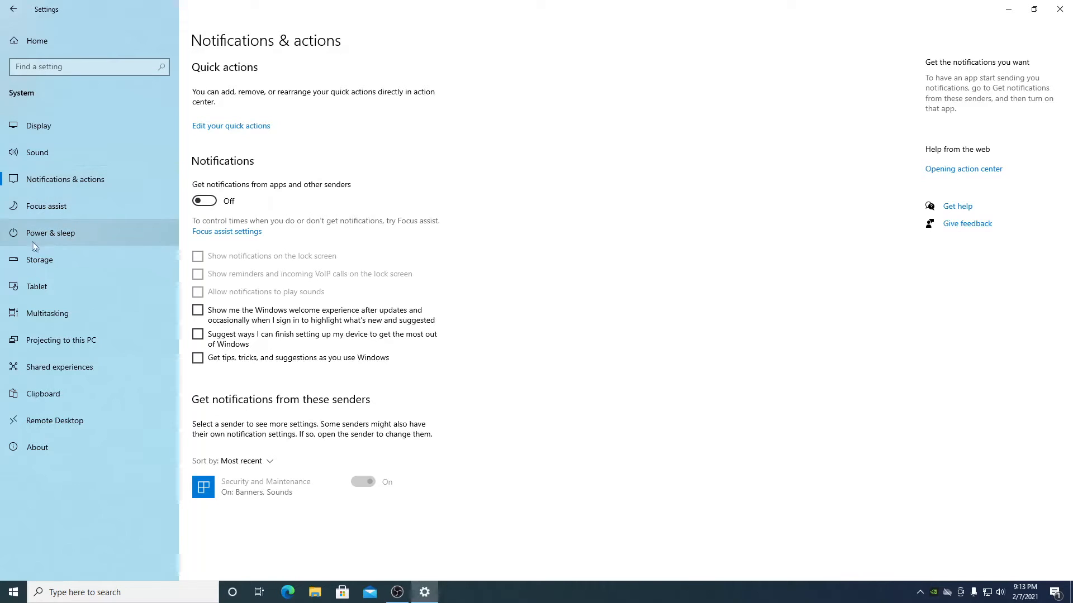
- On Power & sleep, set plugged-in sleep to Never and keep the 10-minute screen timeout
left_click(105, 243)
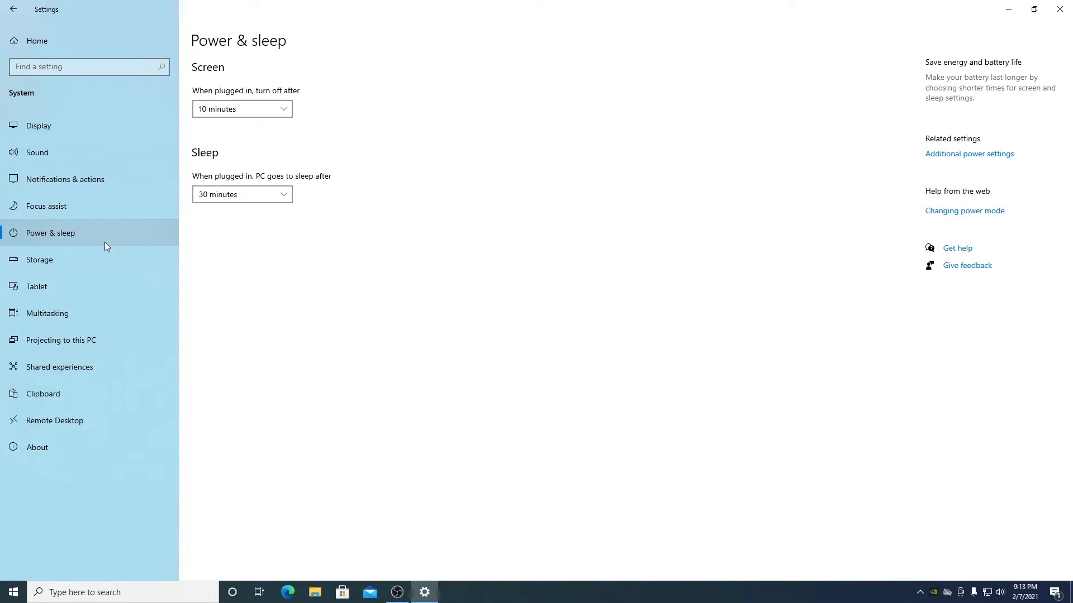
left_click(266, 196)
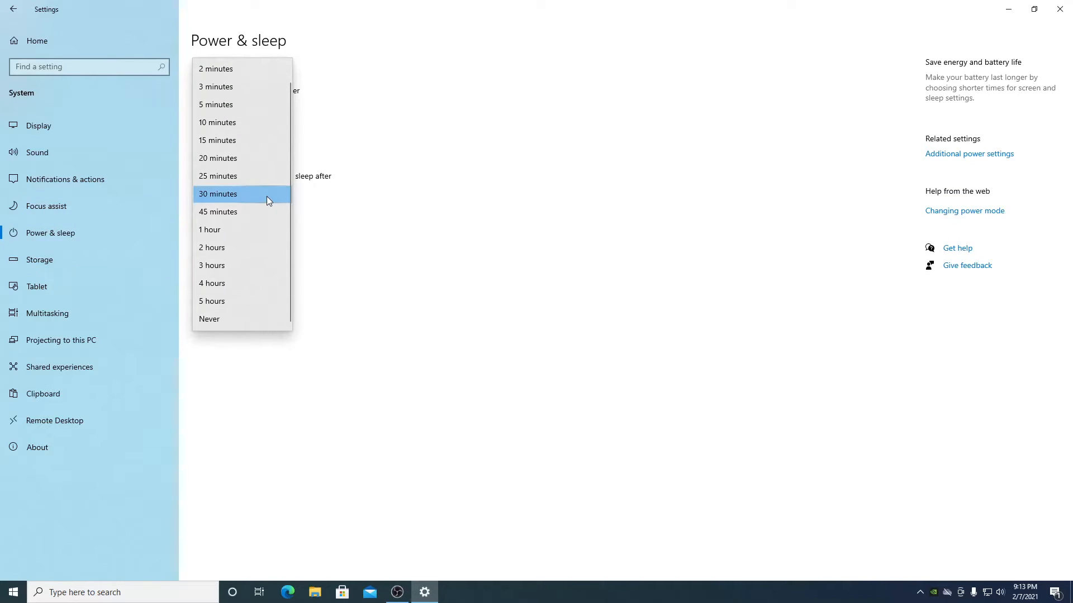
left_click(410, 217)
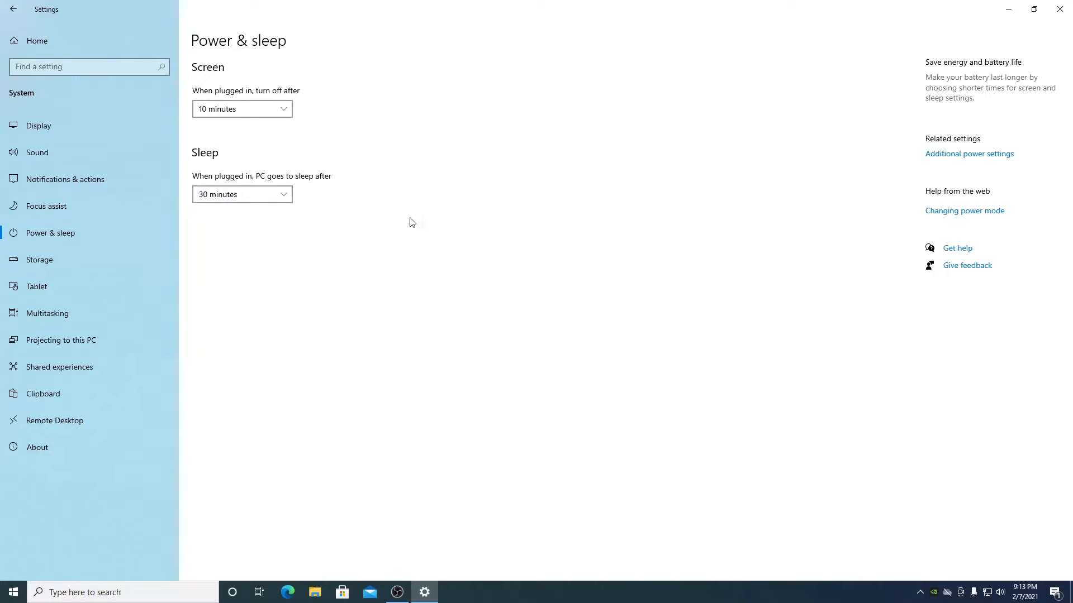
left_click(265, 203)
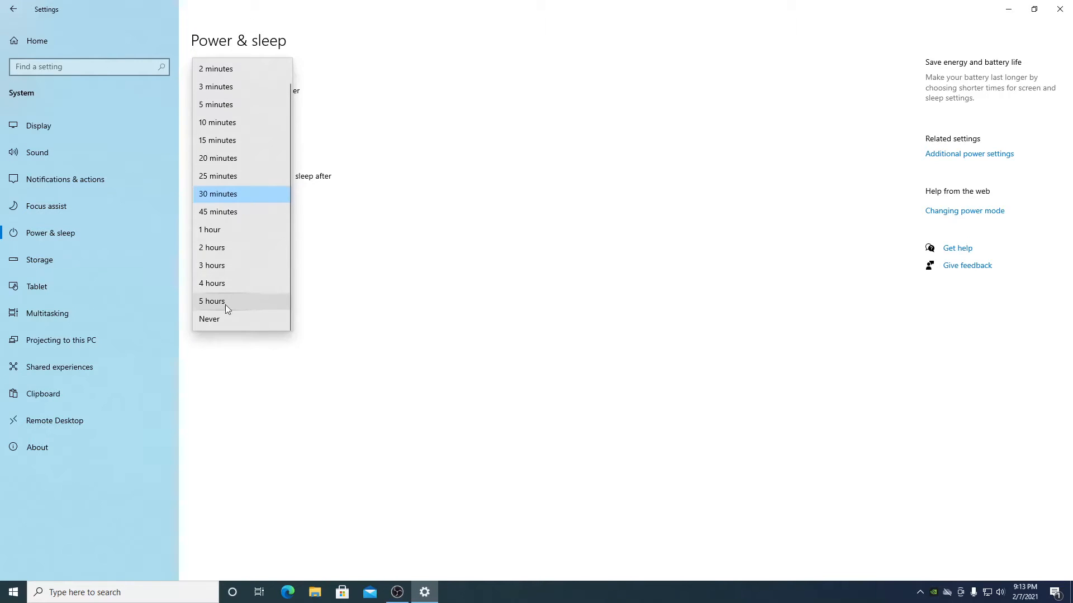
left_click(219, 323)
left_click(239, 111)
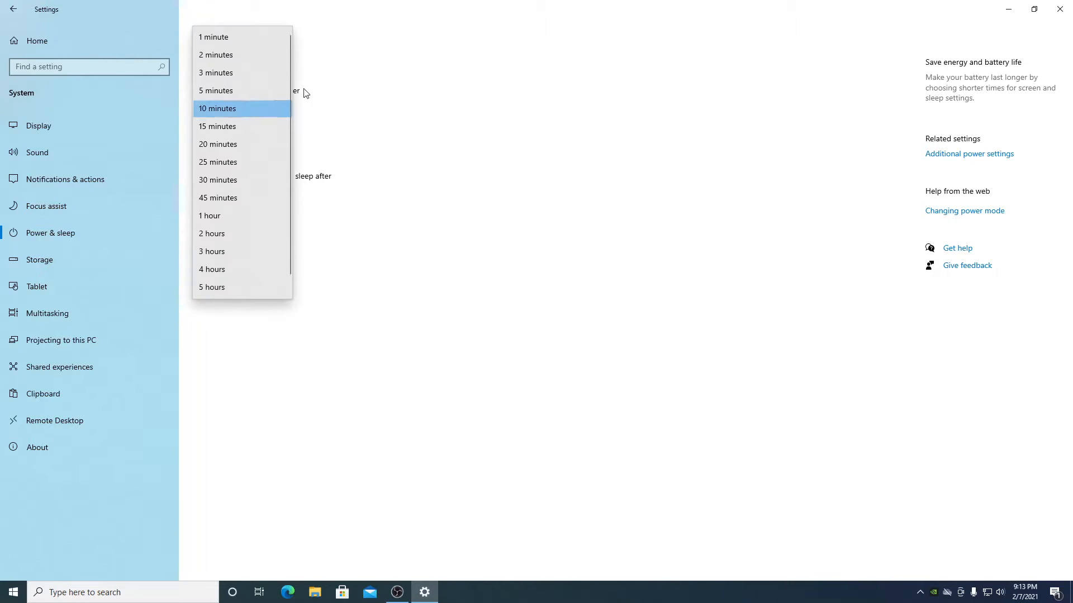
left_click(499, 128)
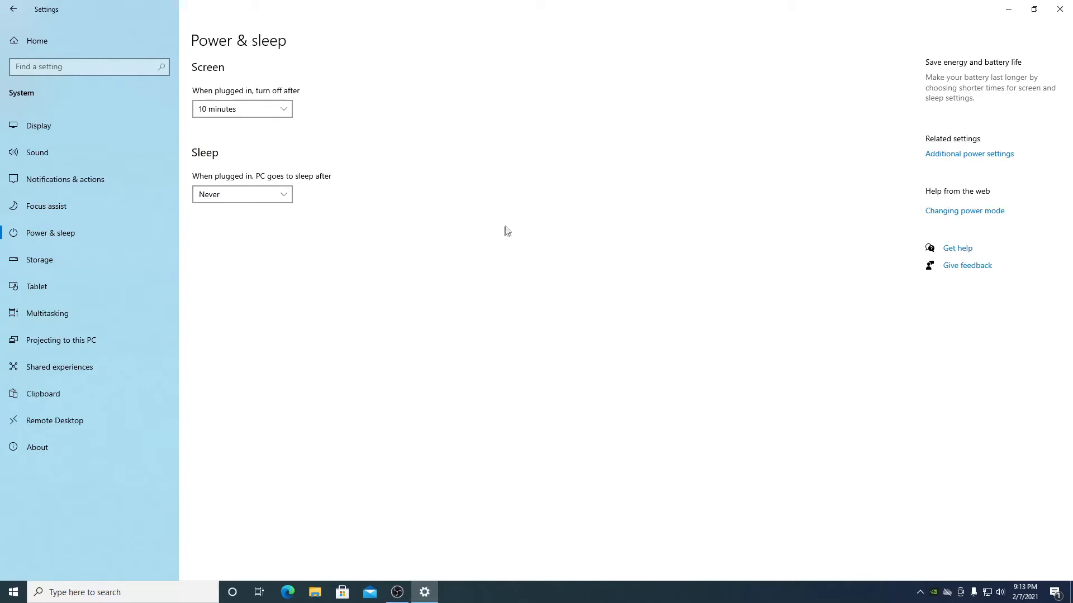
- Open Additional power settings and edit the Balanced (recommended) plan
left_click(985, 158)
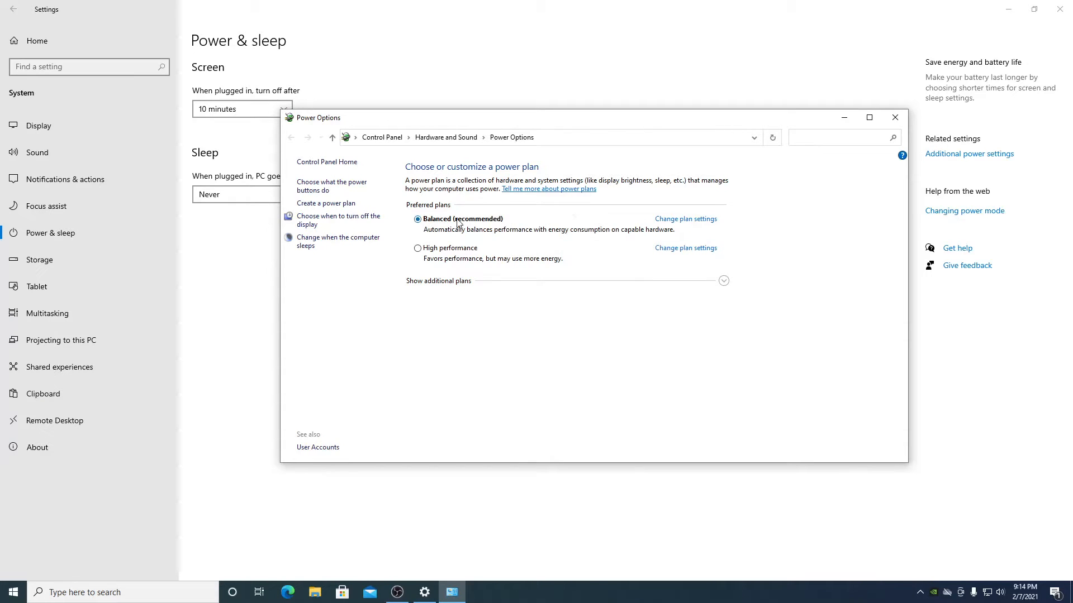
left_click(698, 220)
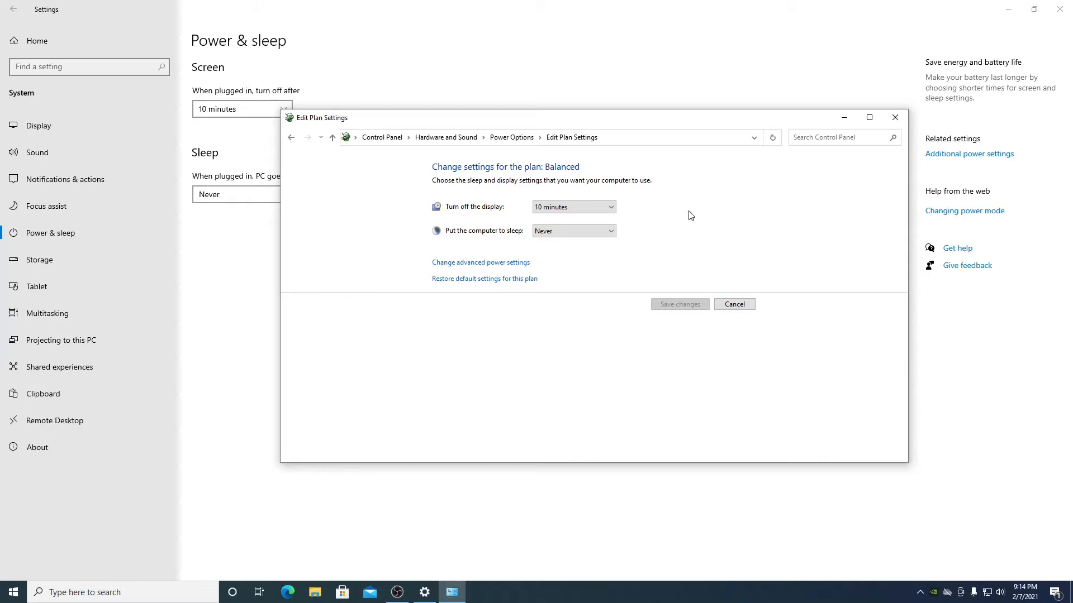
- In advanced power settings, set Turn off hard disk after to 0 (Never)
left_click(462, 270)
left_click_drag(203, 101, 531, 154)
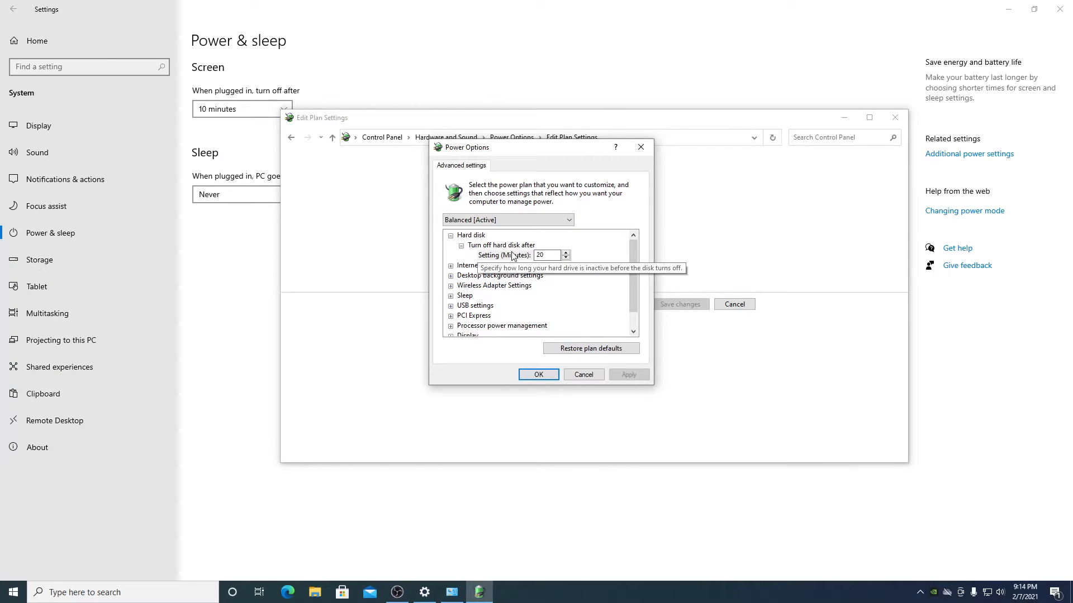
double_click(557, 255)
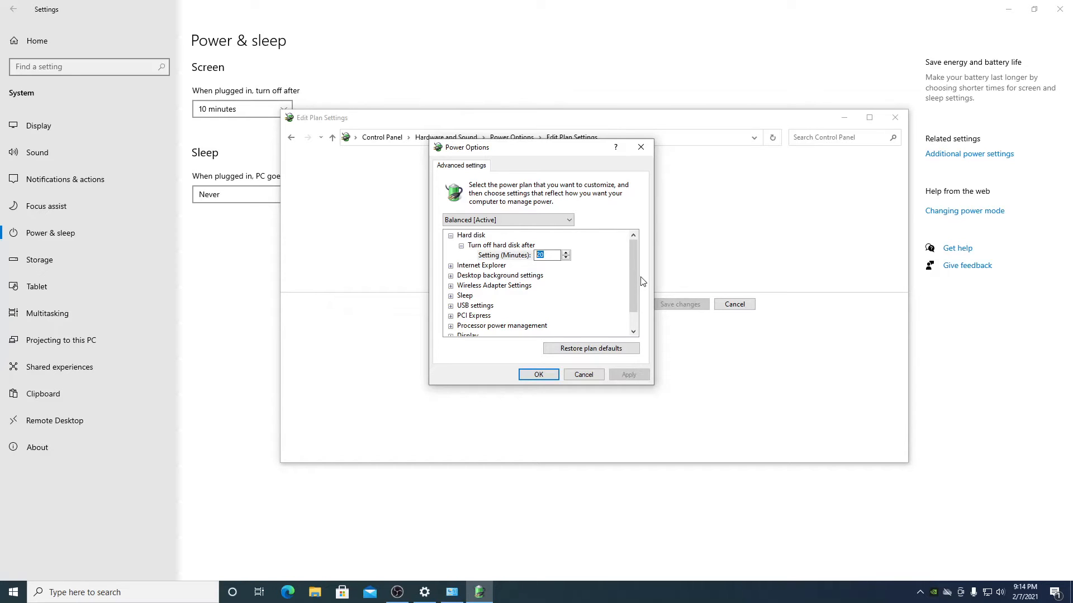
type("0")
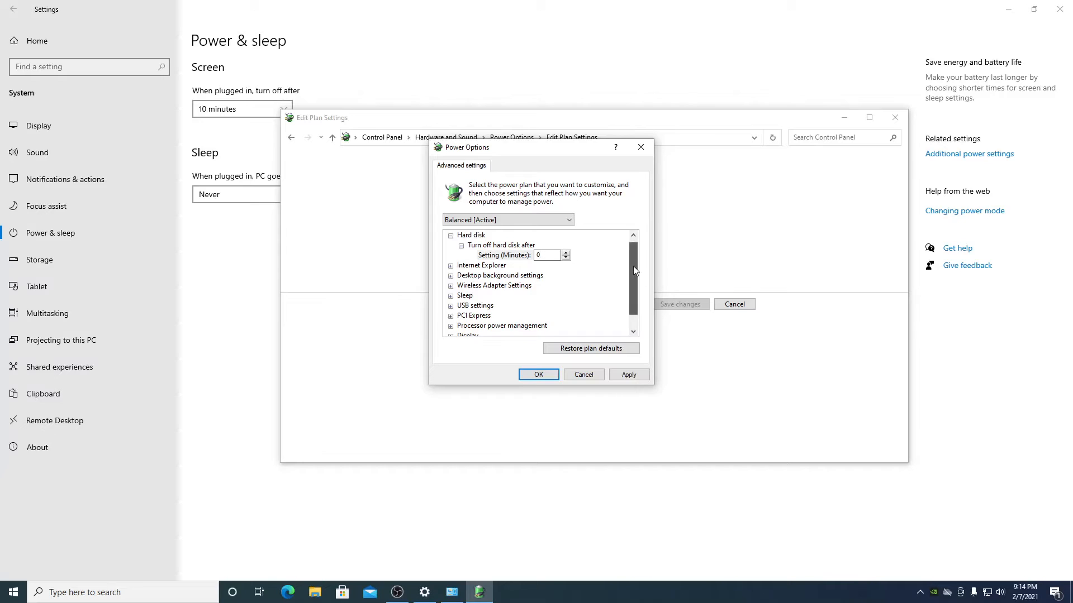
- Keep Wireless Adapter Power Saving Mode at Maximum Performance and apply the changes
scroll(633, 271, "down", 1)
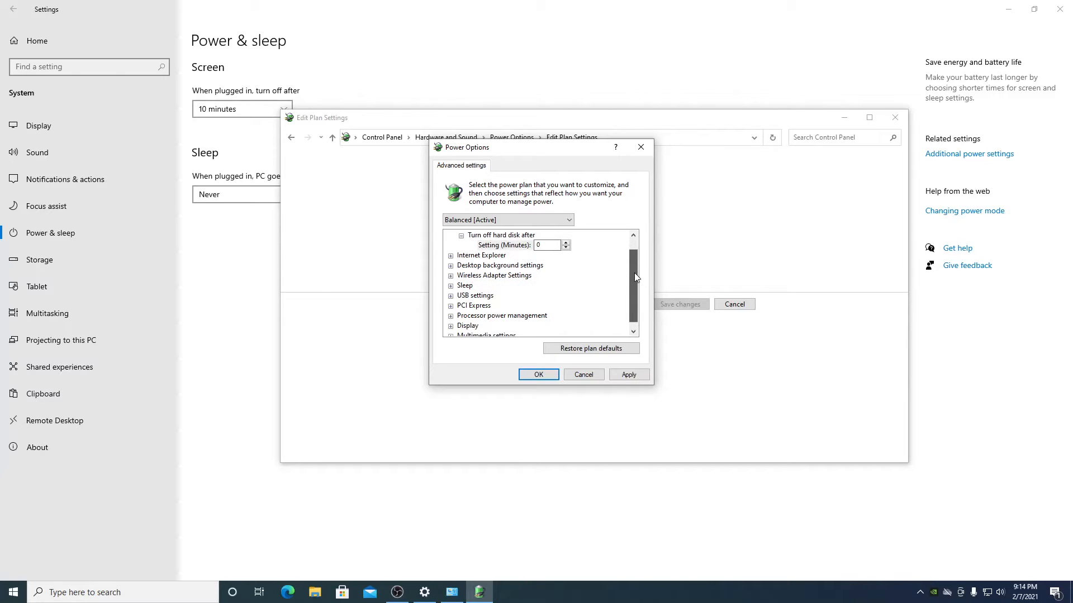
left_click(450, 275)
left_click(461, 285)
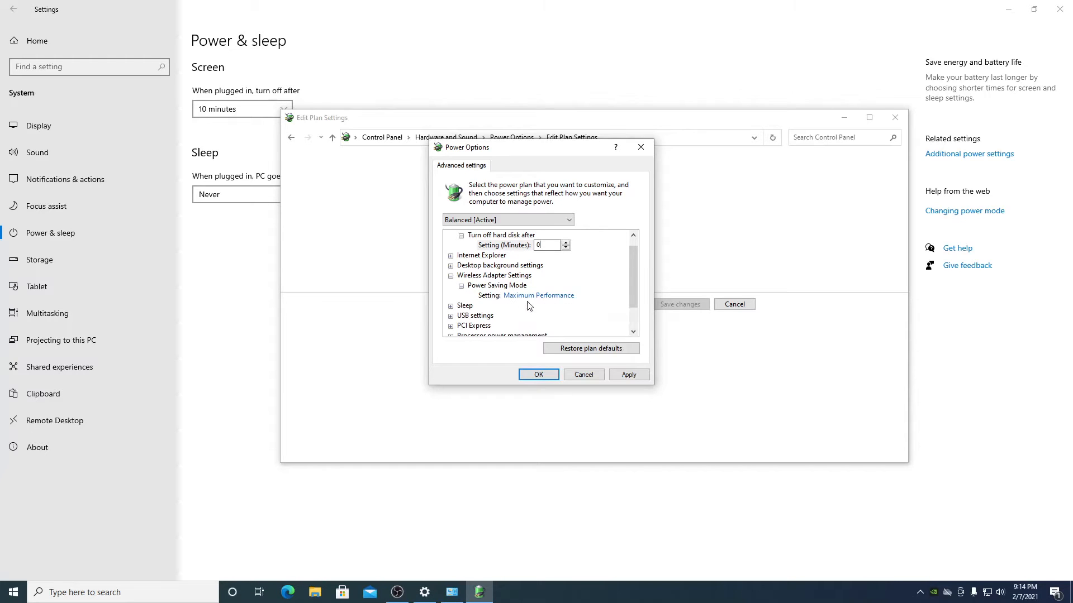
left_click(560, 297)
left_click(563, 297)
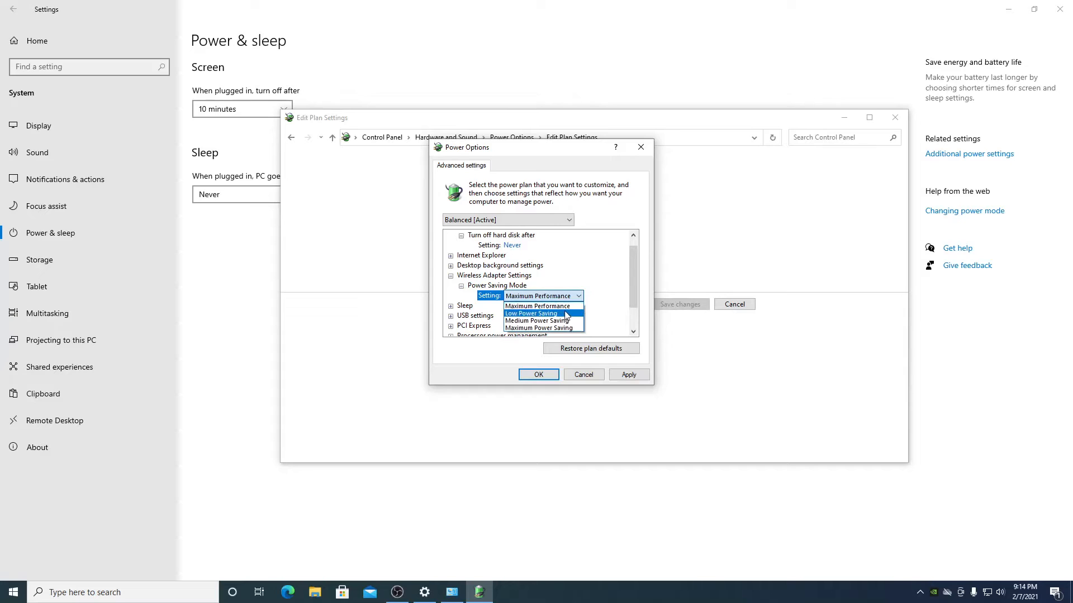
left_click(575, 307)
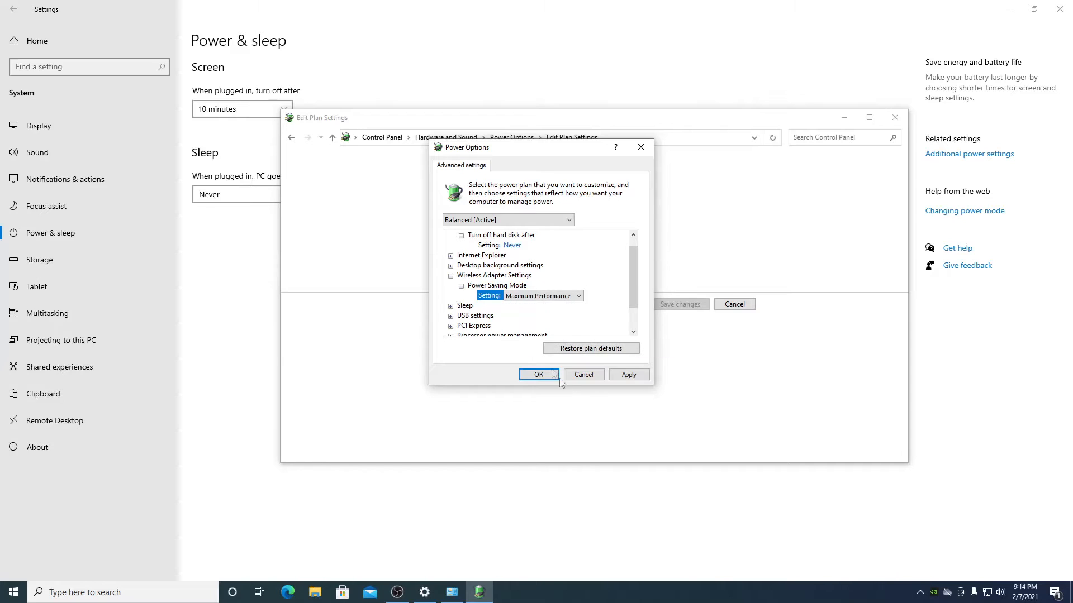
left_click(628, 375)
left_click_drag(635, 272, 636, 295)
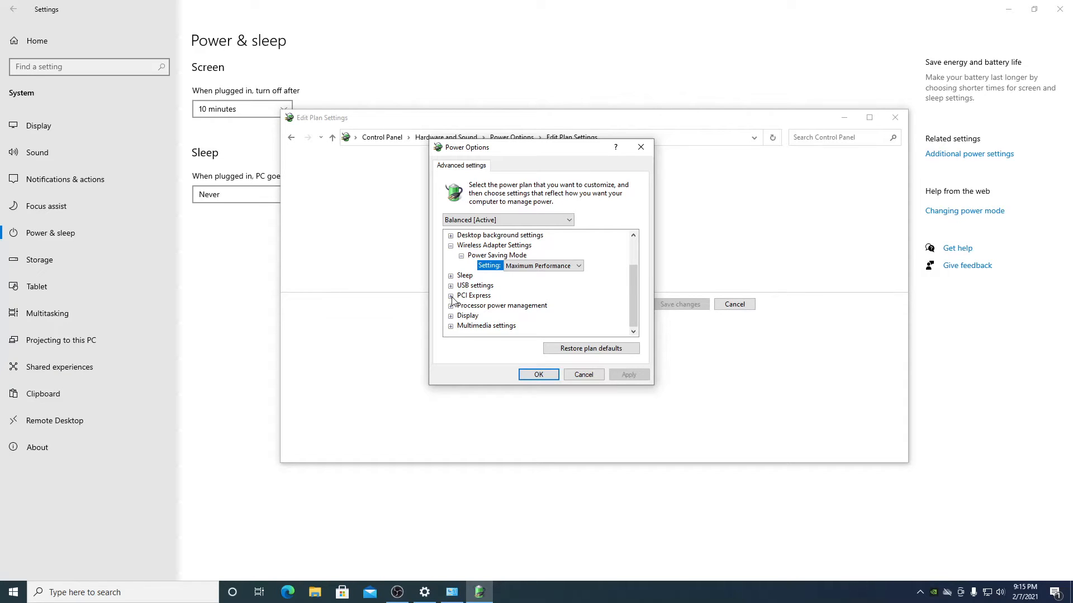
- Set PCI Express Link State Power Management to Off
left_click(451, 296)
left_click(464, 305)
left_click(461, 306)
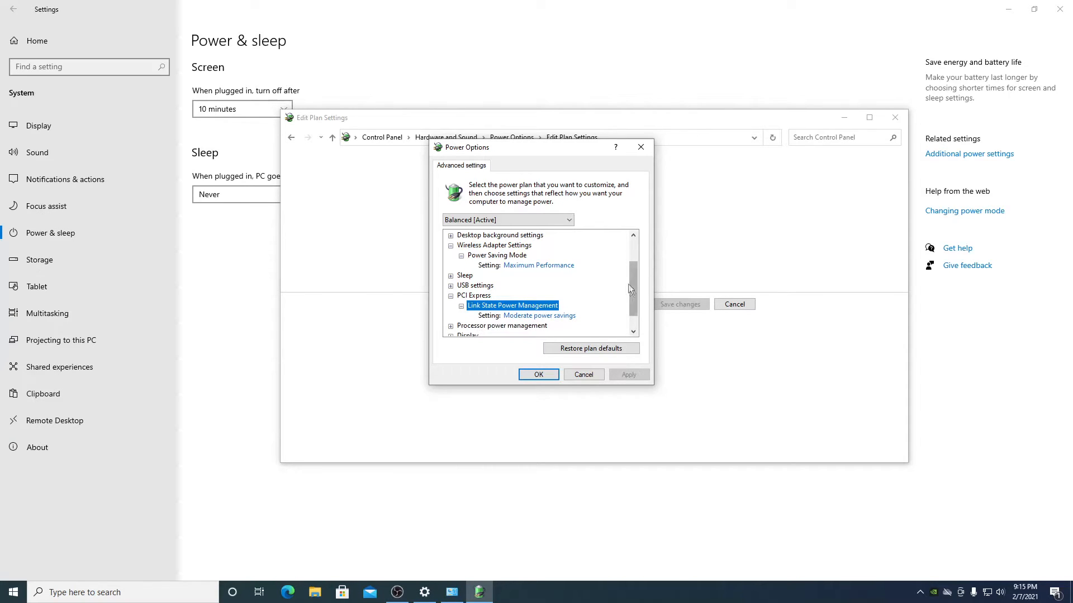
left_click_drag(636, 287, 634, 314)
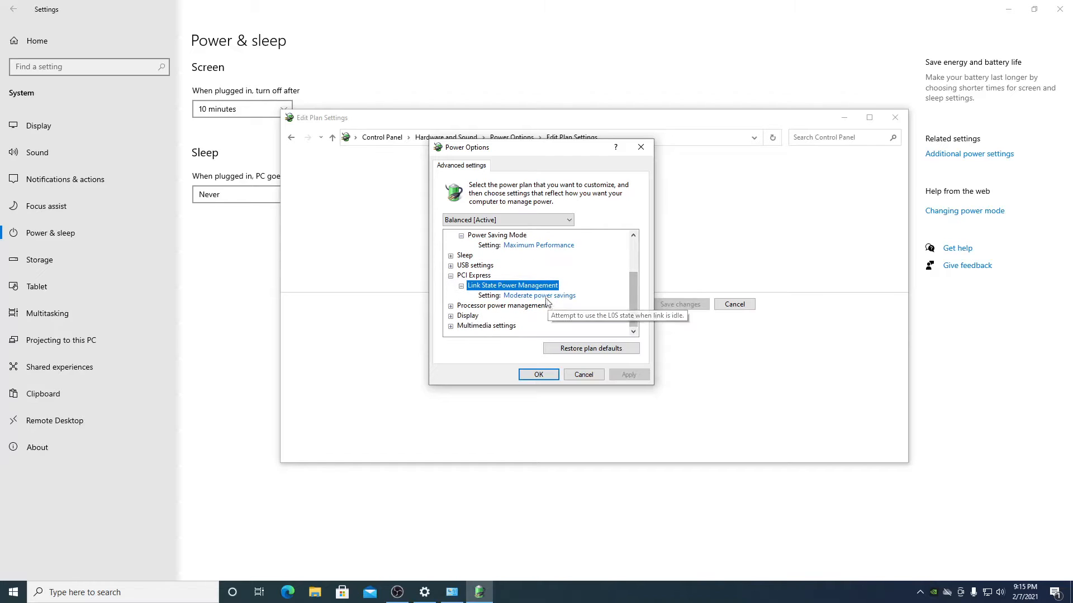
left_click(550, 297)
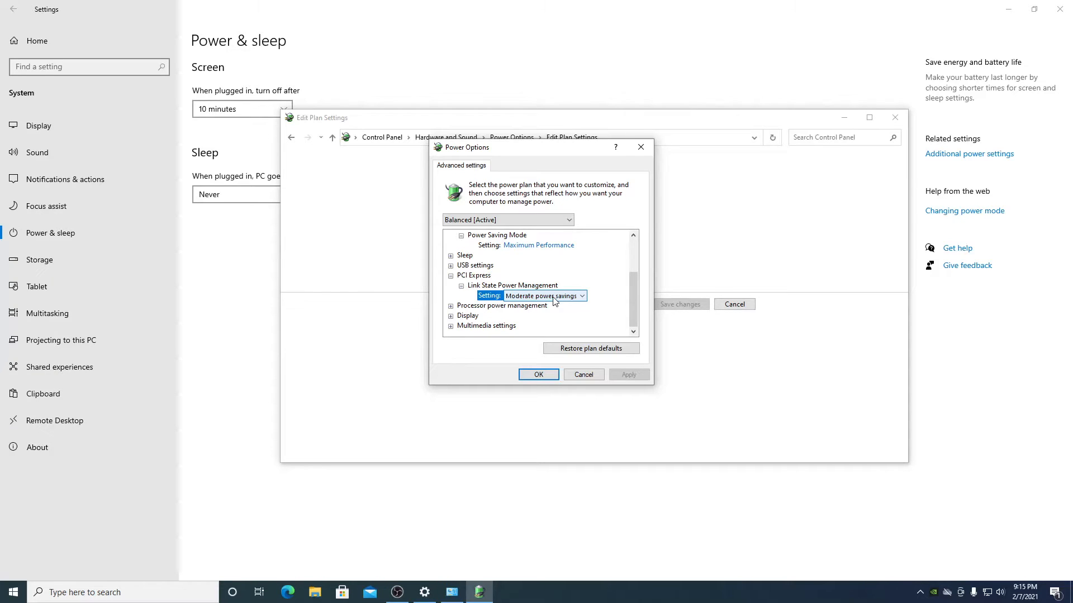
left_click(581, 296)
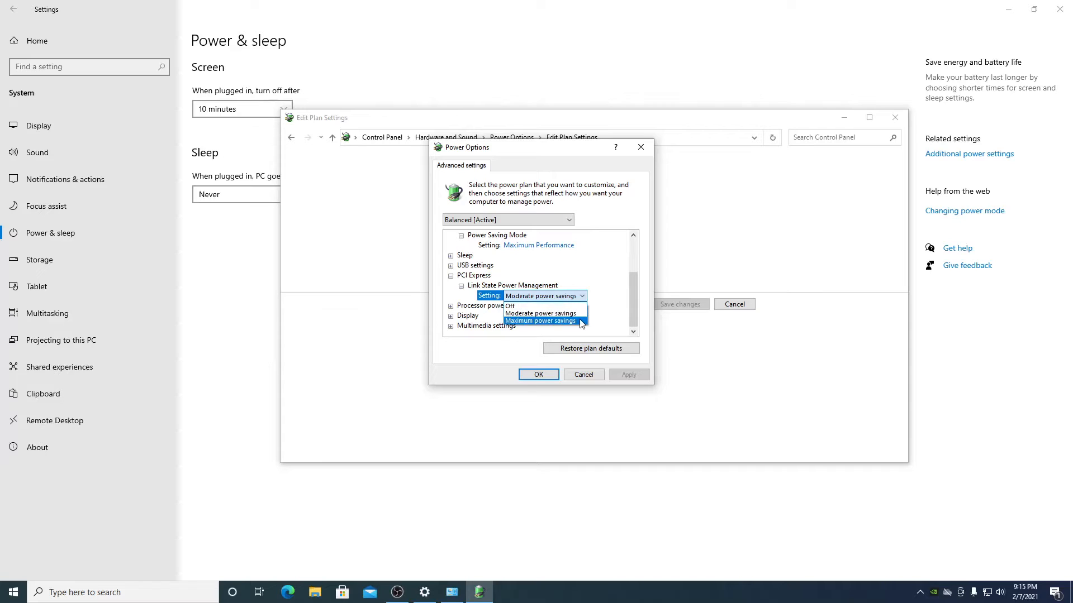
left_click(509, 306)
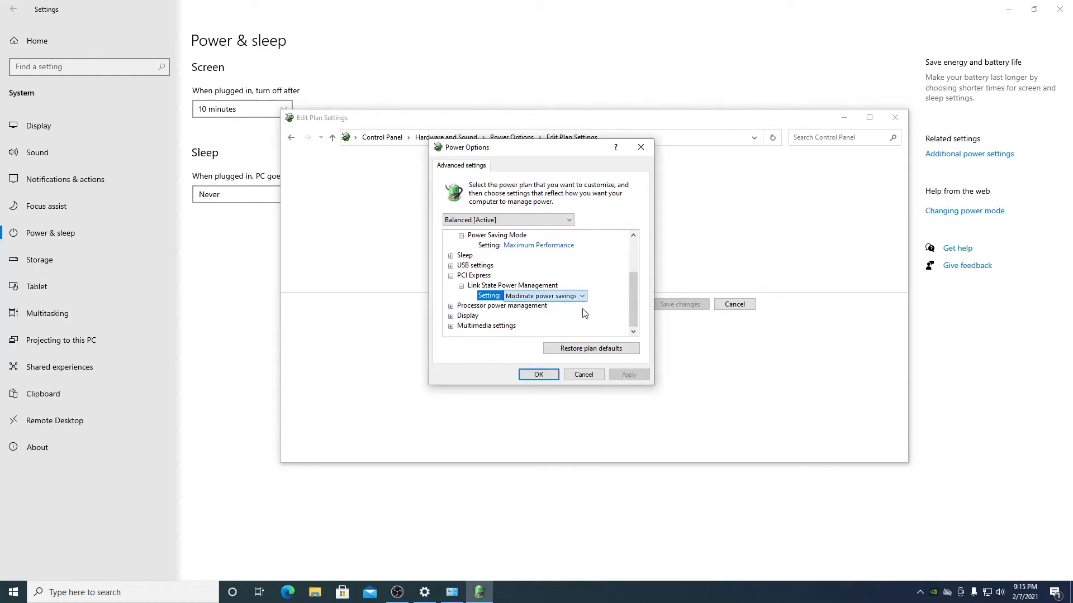
- Confirm wireless Power Saving Mode stays at Maximum Performance and collapse those groups
left_click(569, 246)
left_click(569, 246)
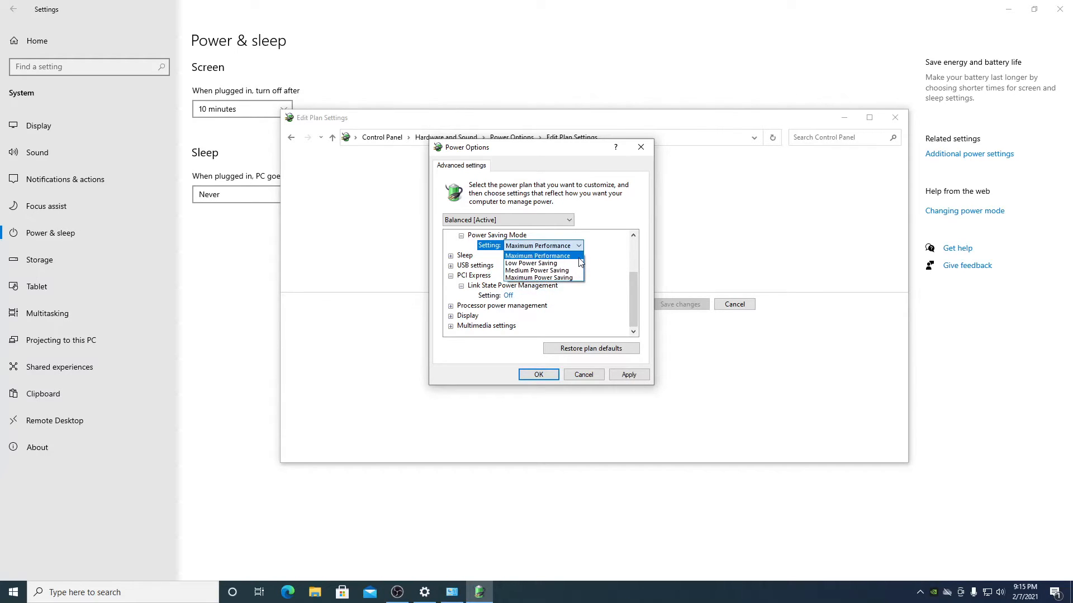
left_click(577, 255)
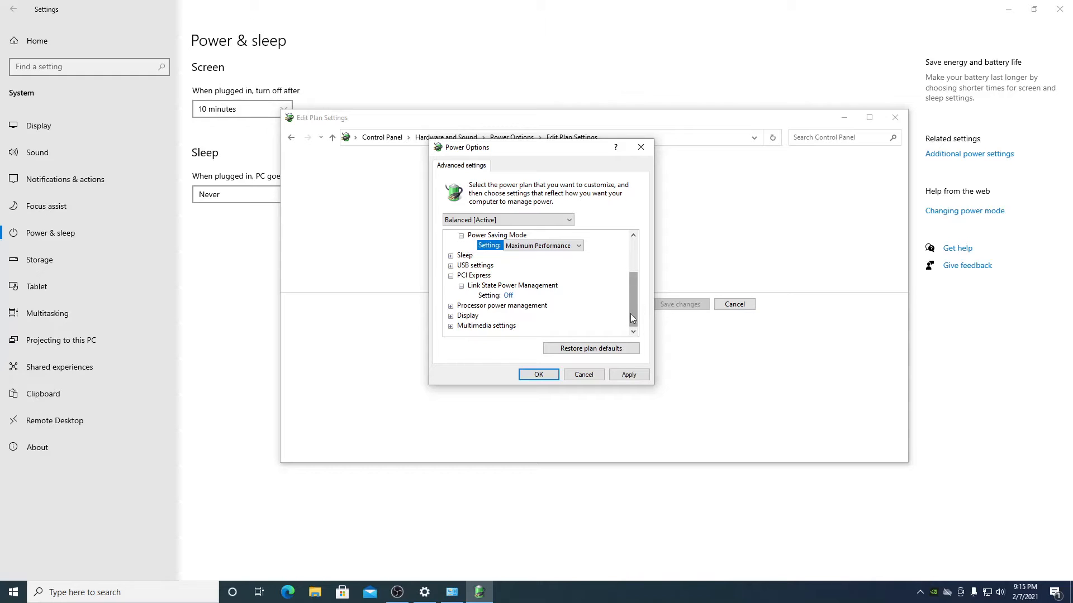
left_click(460, 235)
left_click(450, 276)
- Keep Processor power management's System cooling policy at Active and apply the plan
left_click(451, 305)
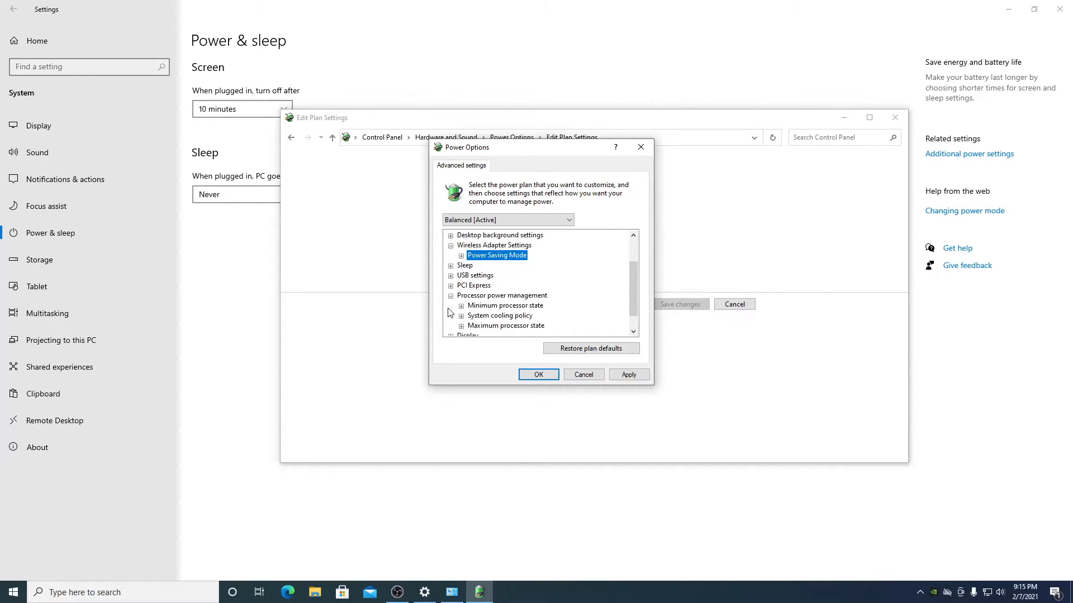
scroll(634, 306, "down", 1)
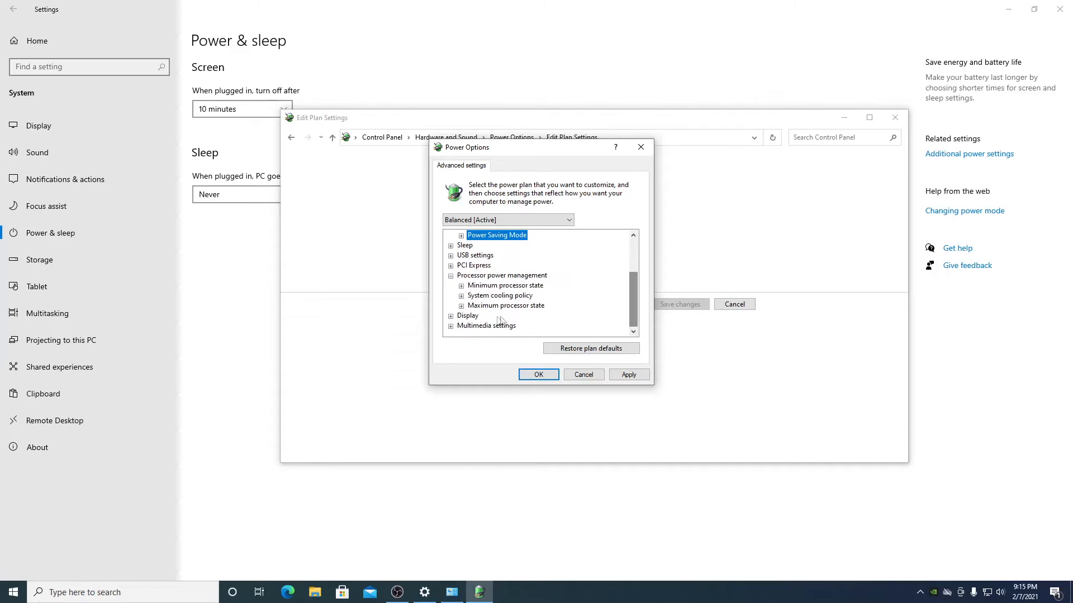
left_click(461, 296)
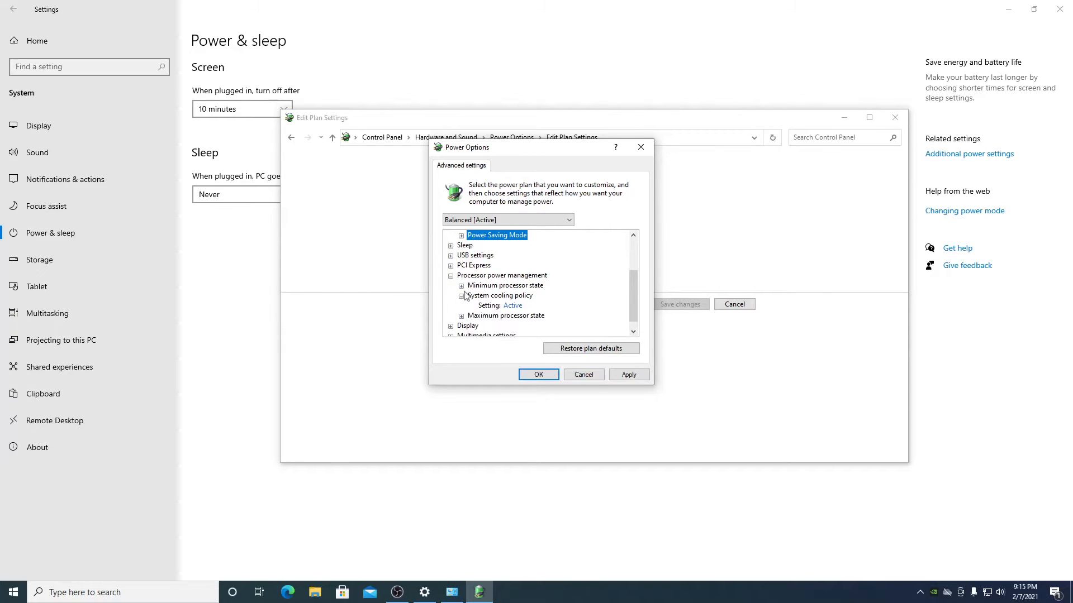
left_click(461, 285)
scroll(634, 310, "down", 1)
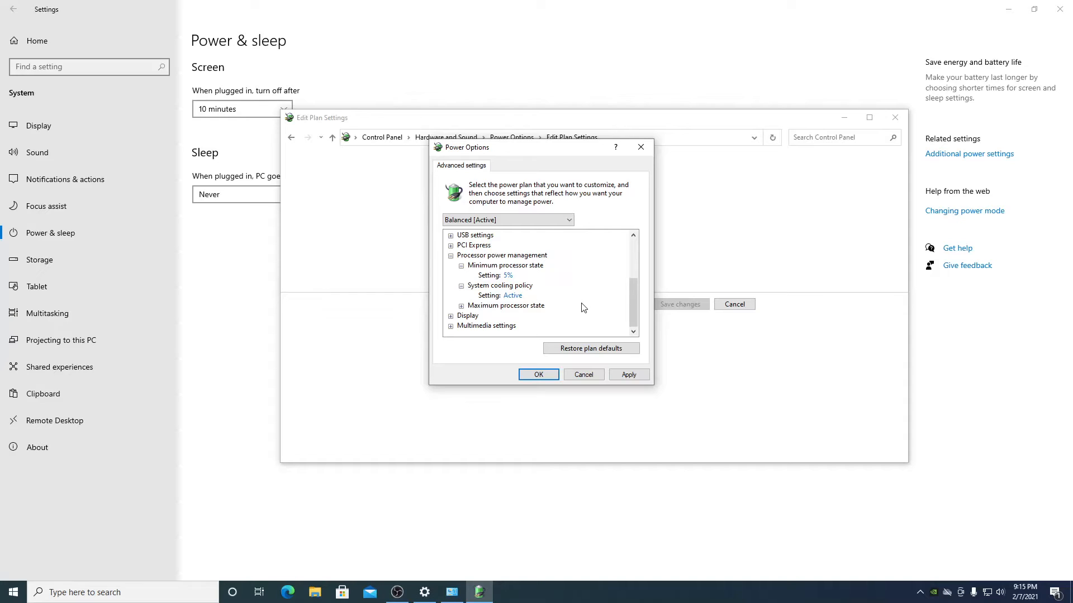
left_click(514, 296)
left_click(520, 297)
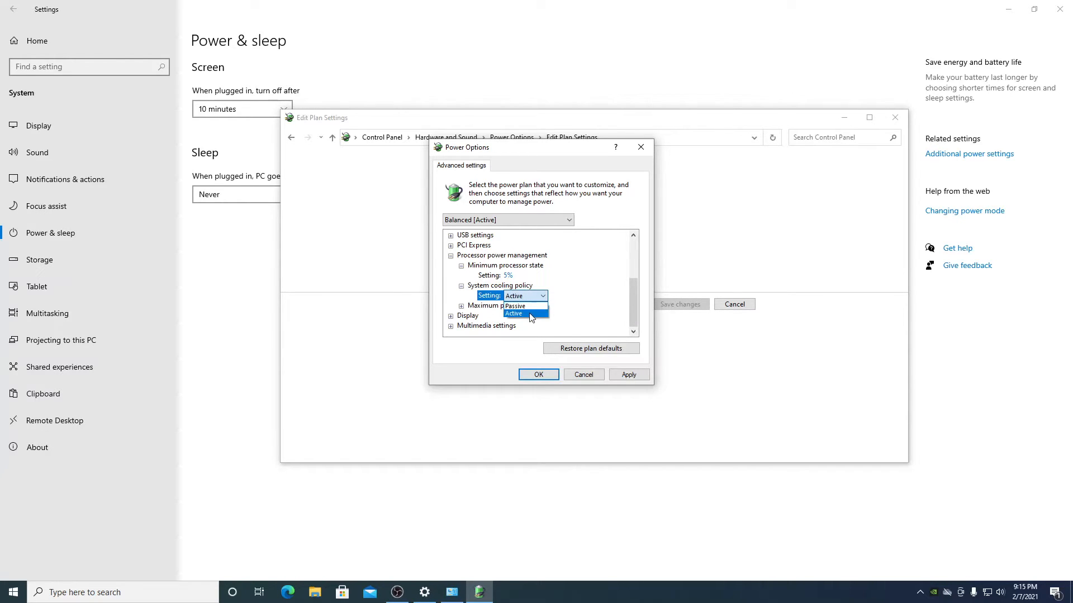
left_click(531, 314)
left_click(627, 375)
- Close advanced settings, go to Control Panel home, and switch View by from icons back to Category
left_click(539, 375)
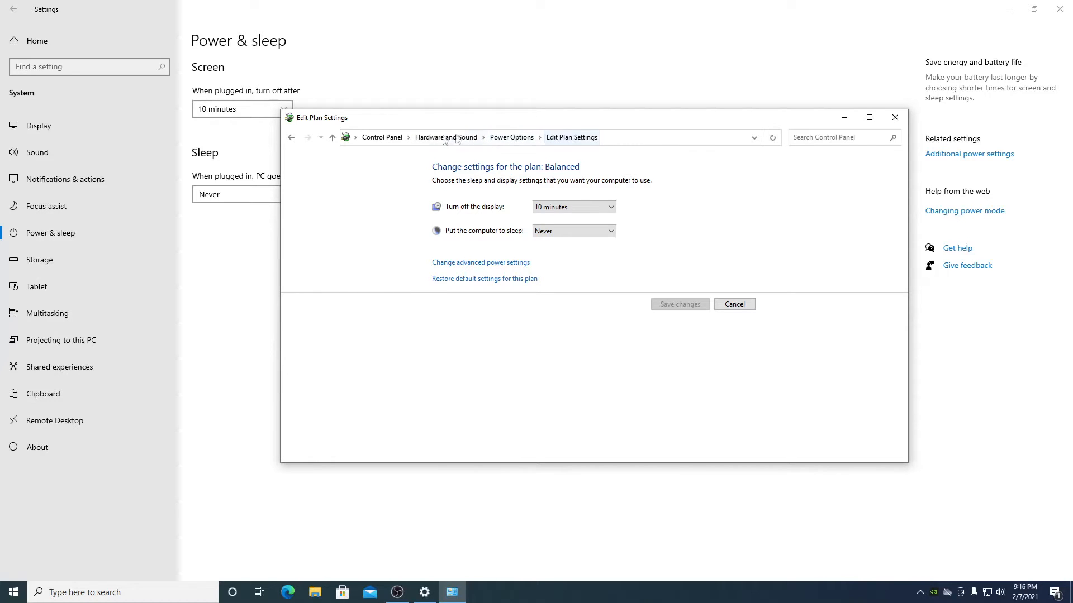
left_click(382, 137)
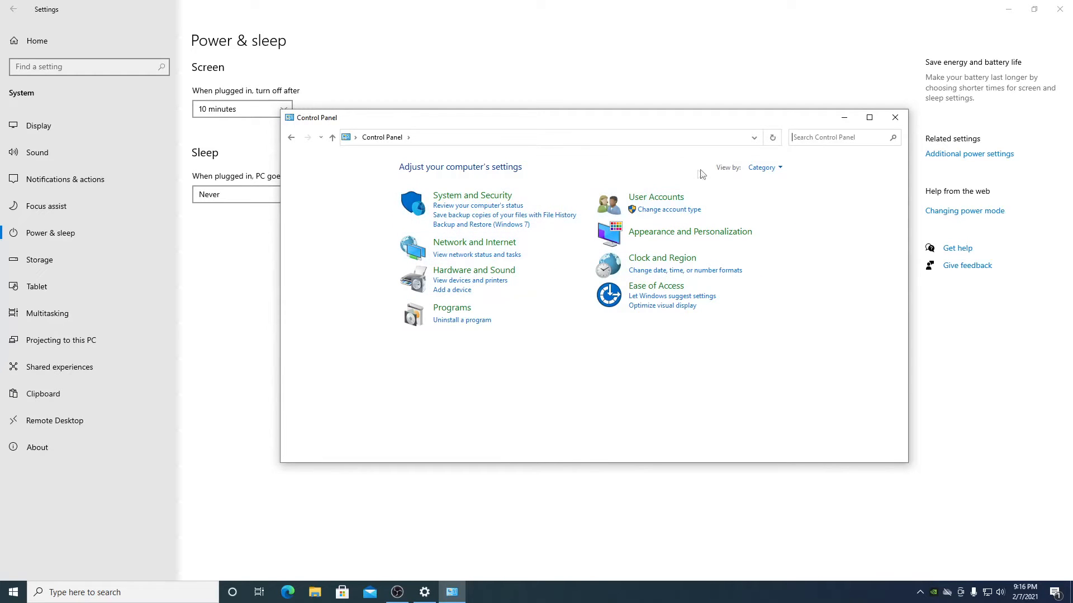
left_click(762, 167)
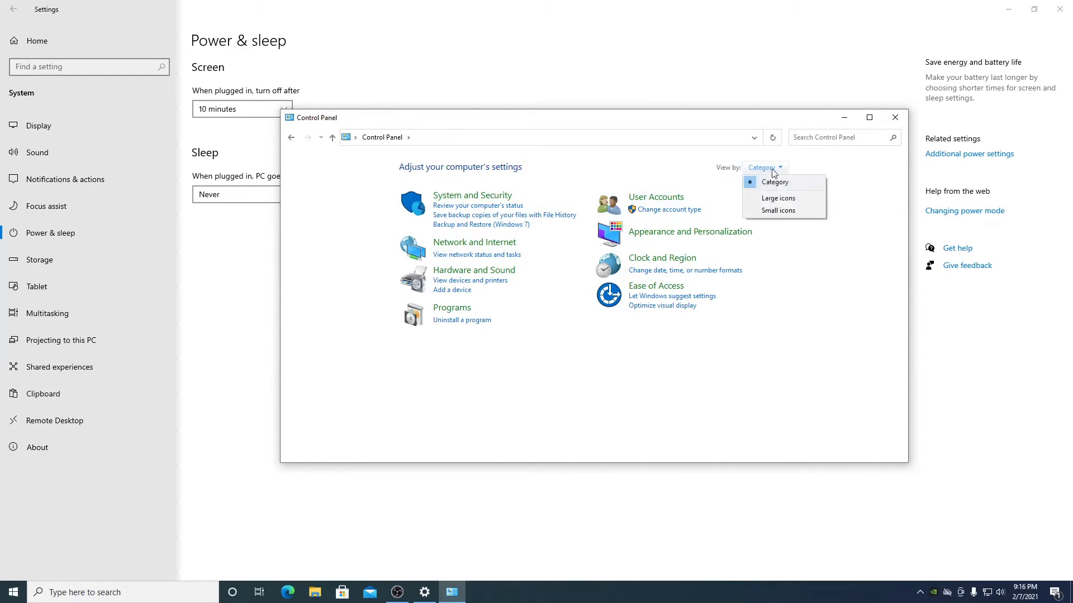
left_click(792, 210)
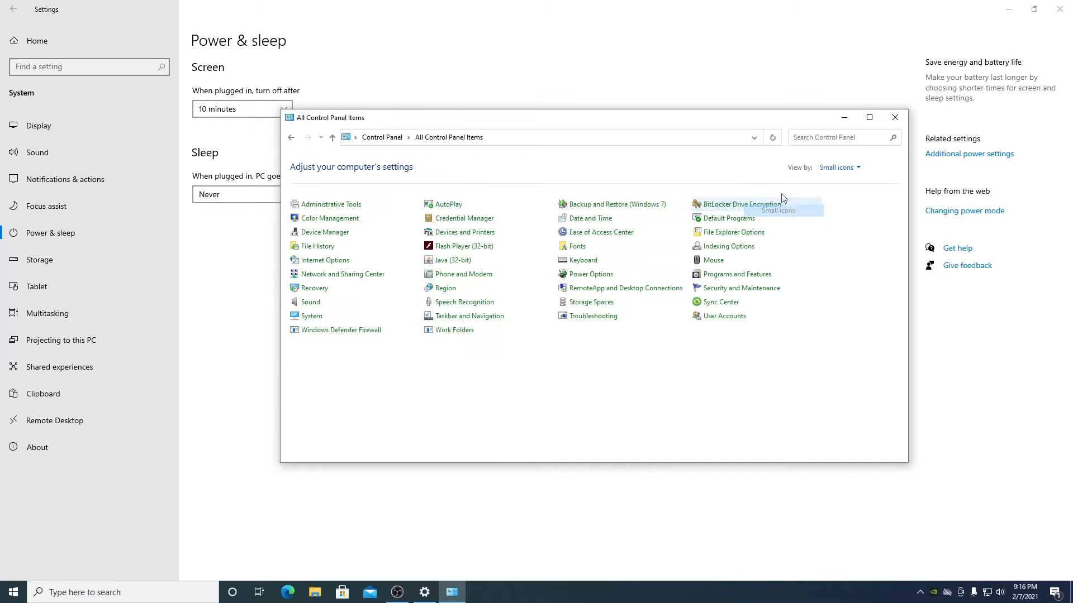
left_click(831, 167)
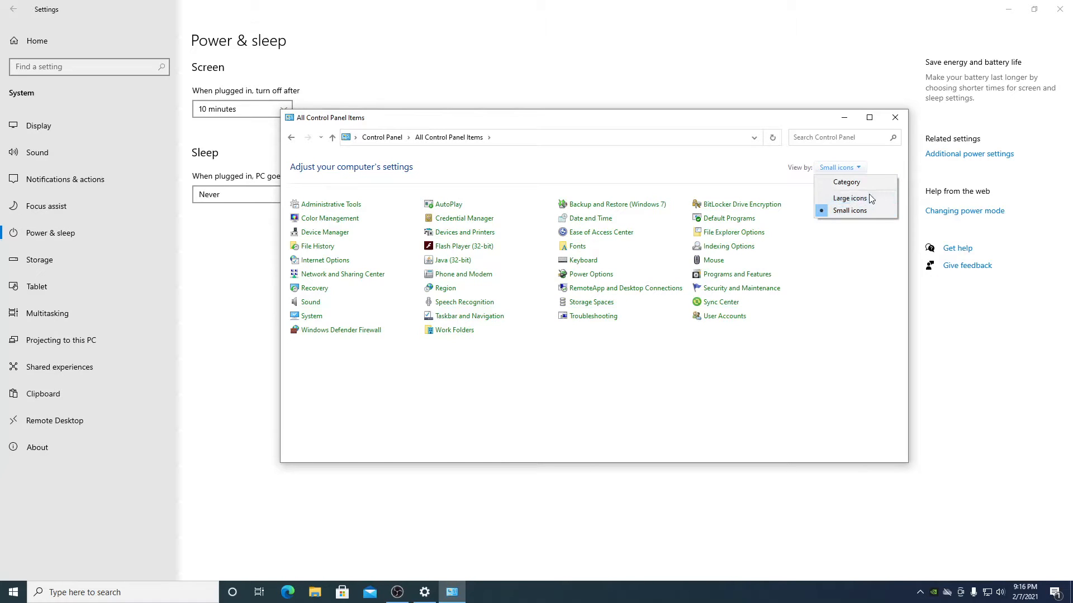
left_click(850, 198)
left_click(851, 169)
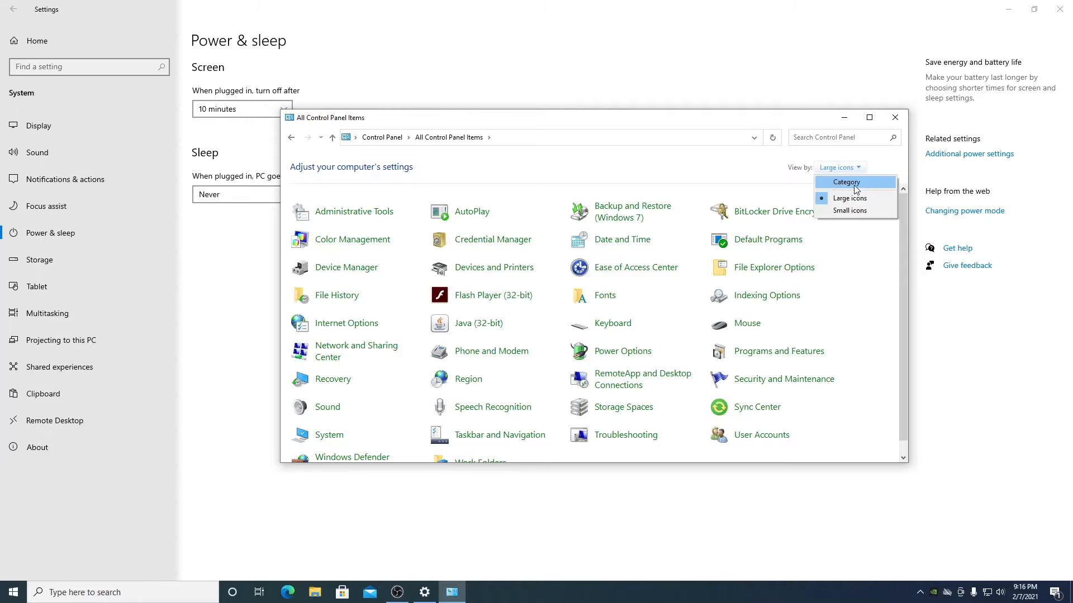
left_click(856, 190)
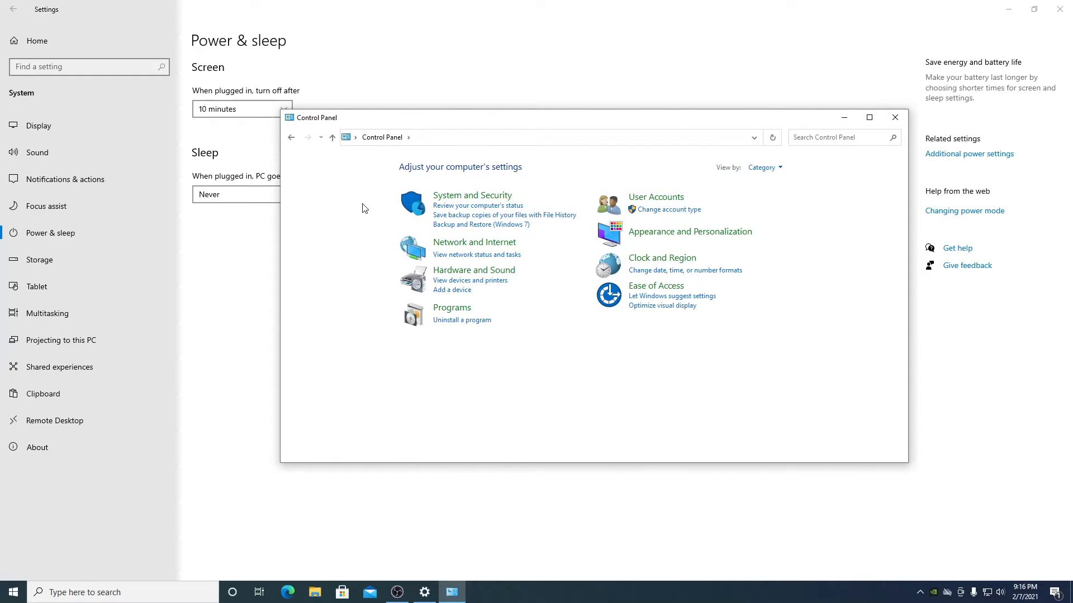
- Open System and Security > System to show the PC's About details
left_click(494, 199)
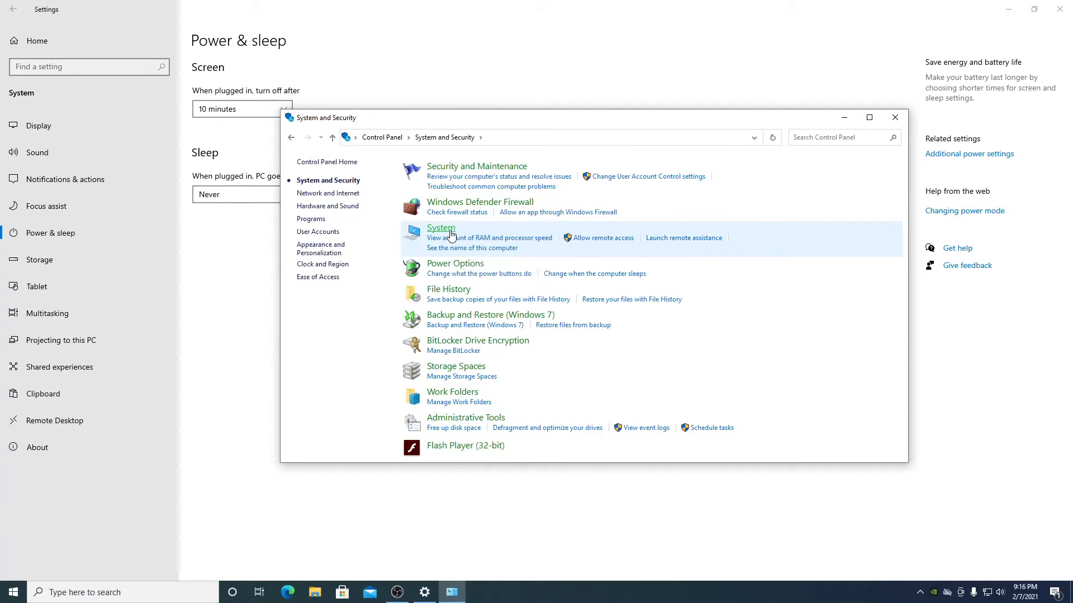
left_click(449, 230)
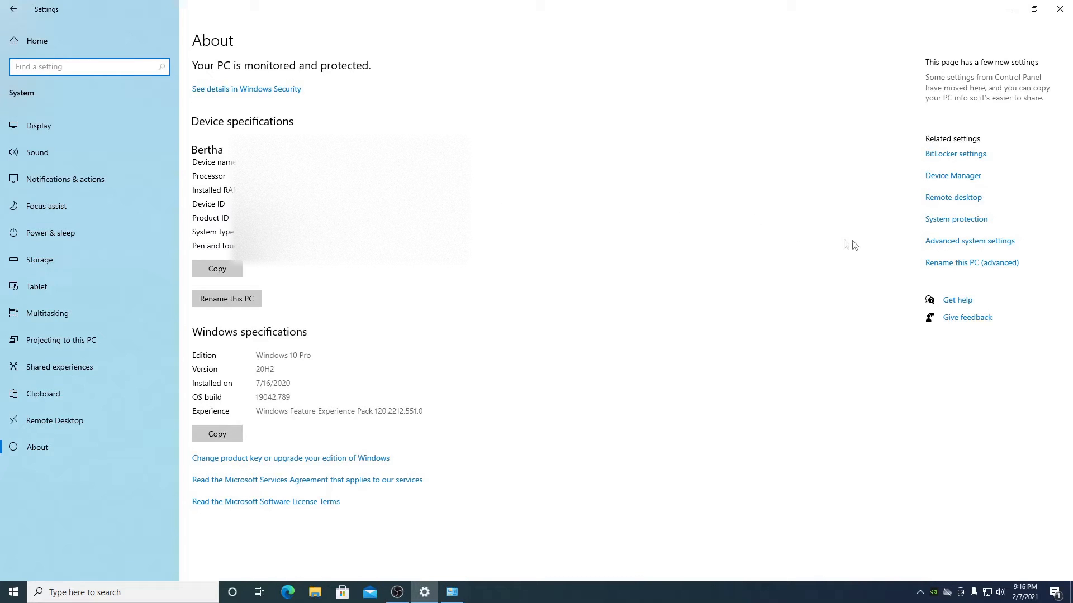
left_click(977, 242)
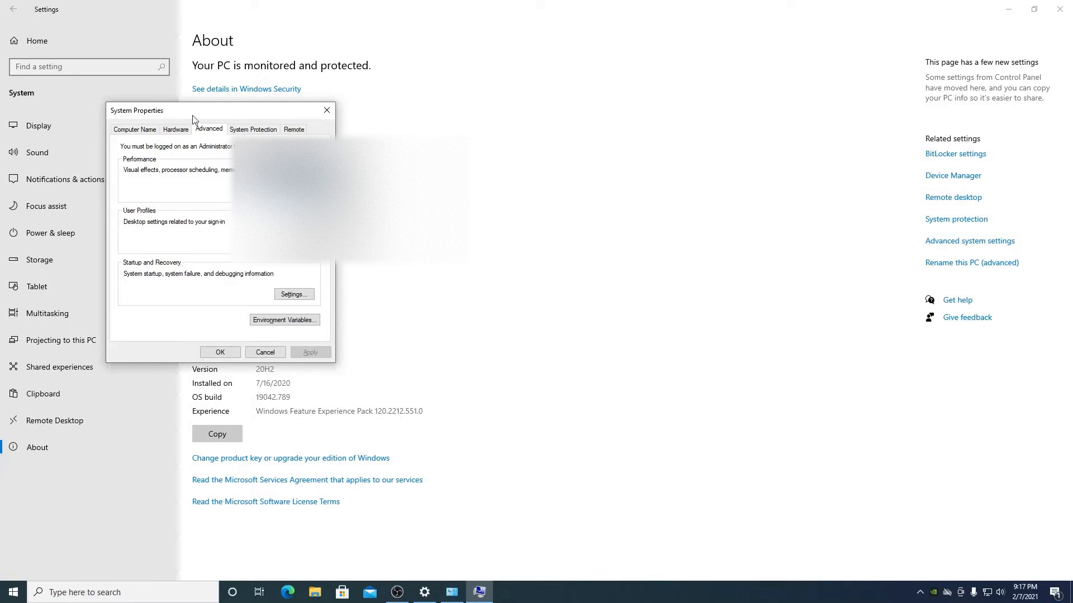
- Reposition the System Properties dialog and open Performance Options from the Advanced tab
left_click_drag(194, 118, 550, 134)
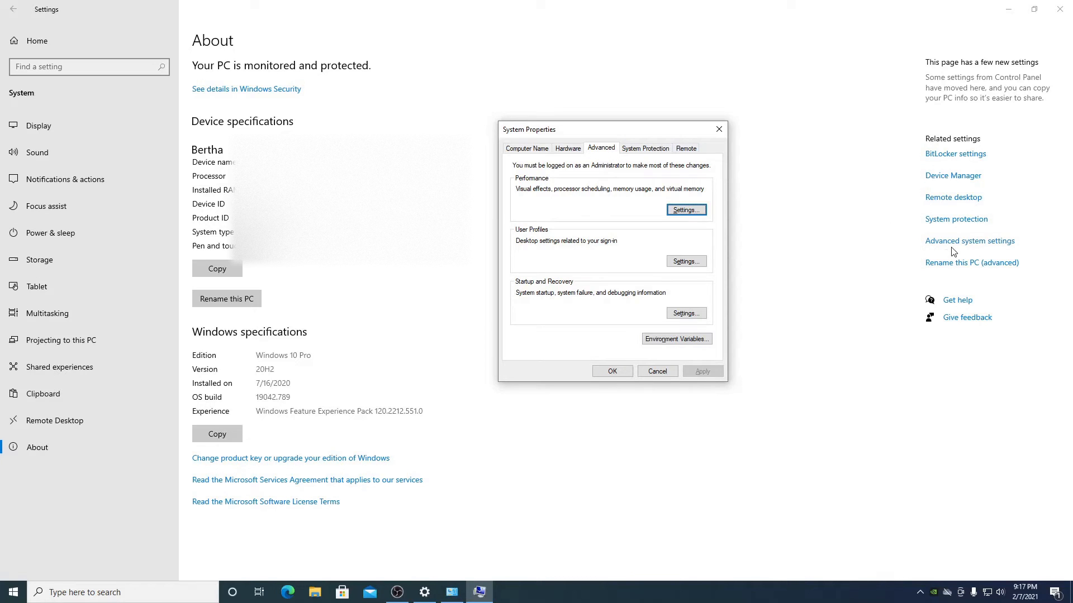
left_click_drag(555, 133, 540, 136)
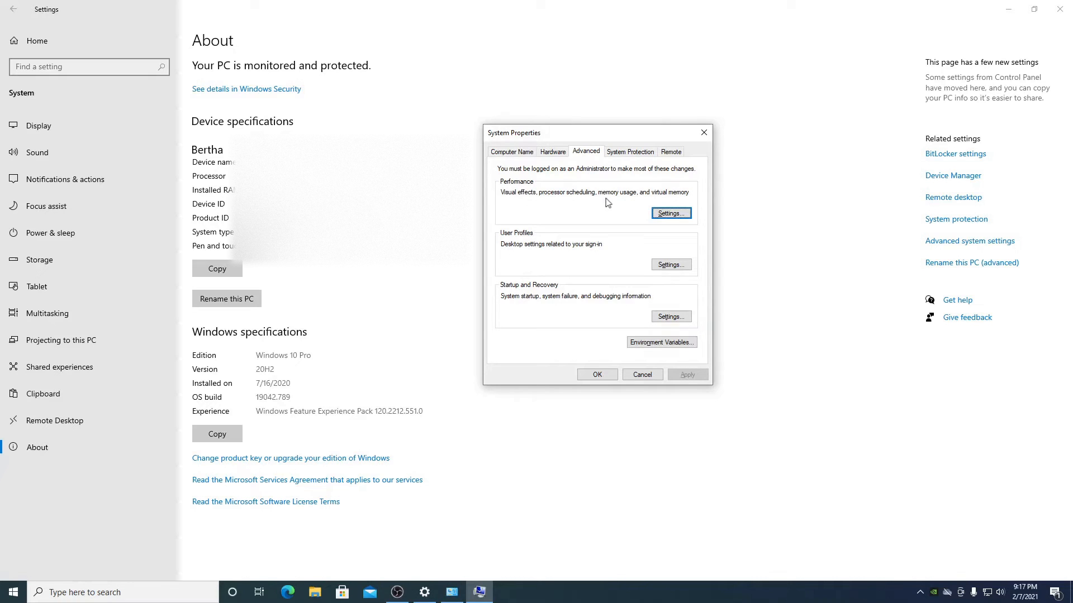
left_click(668, 215)
- Keep only Show thumbnails instead of icons and Smooth edges of screen fonts, and apply
left_click_drag(589, 176, 661, 152)
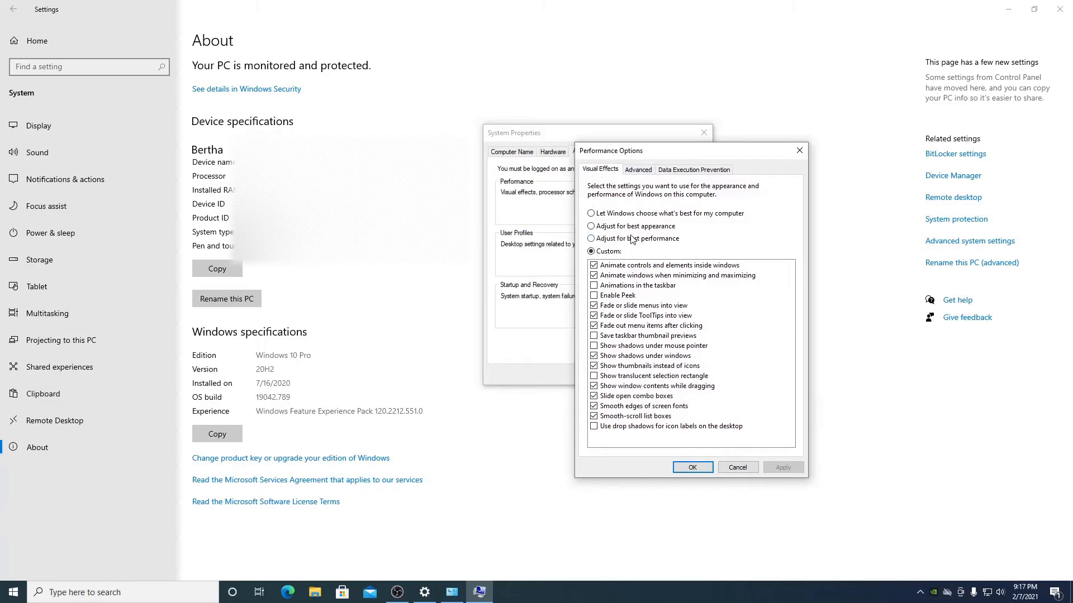
left_click(633, 215)
left_click(594, 410)
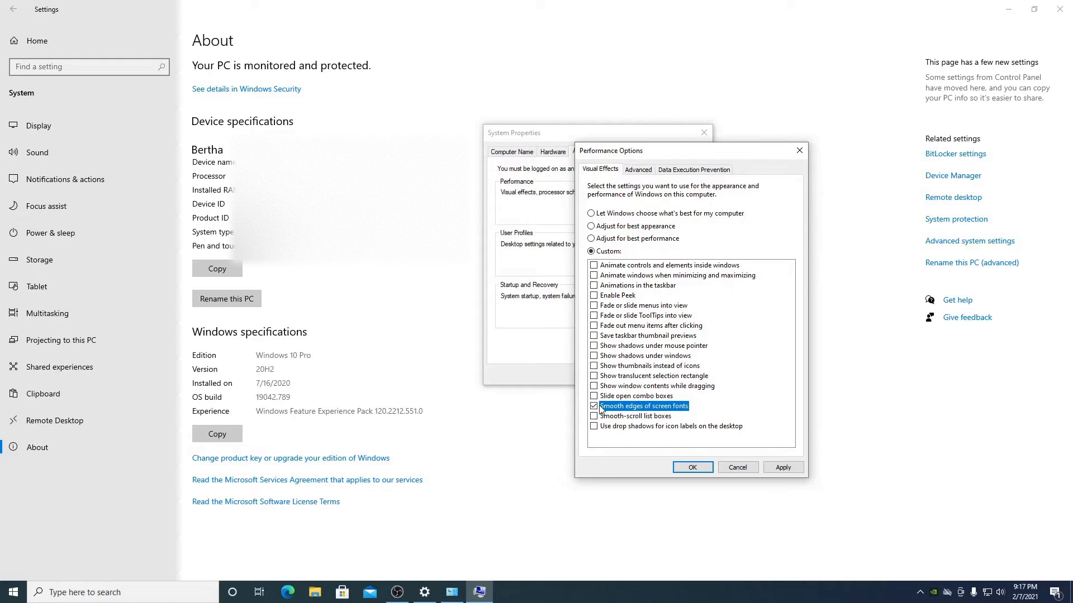
left_click(654, 367)
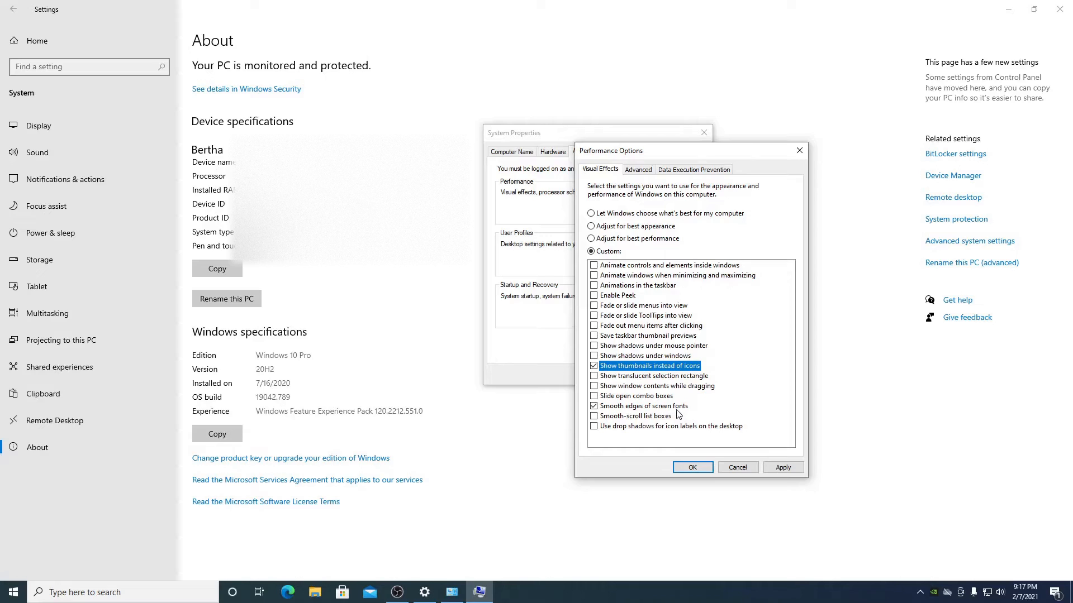
left_click(658, 411)
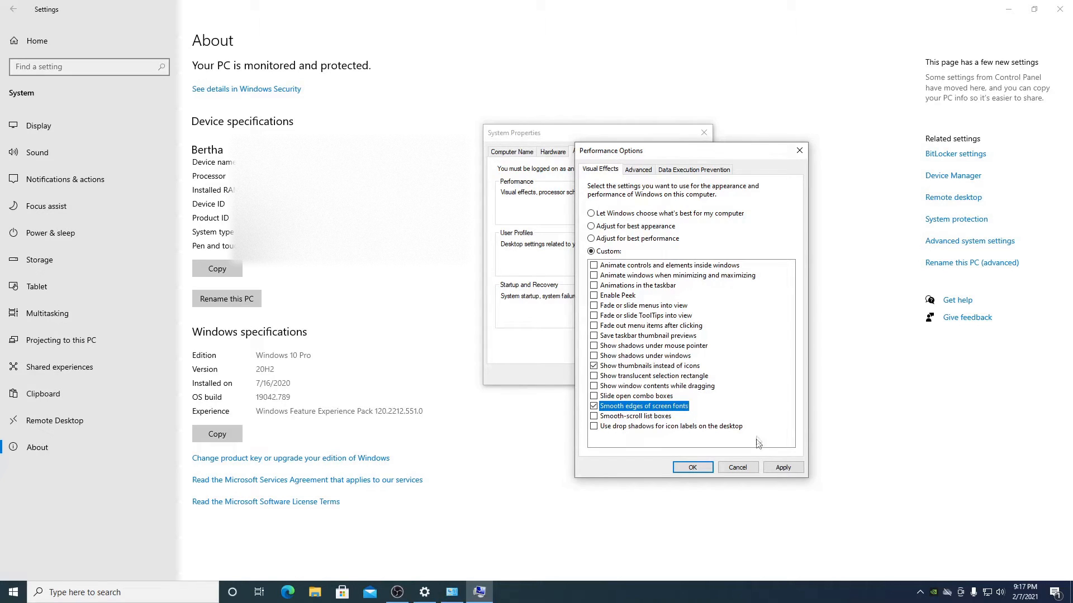
left_click(783, 468)
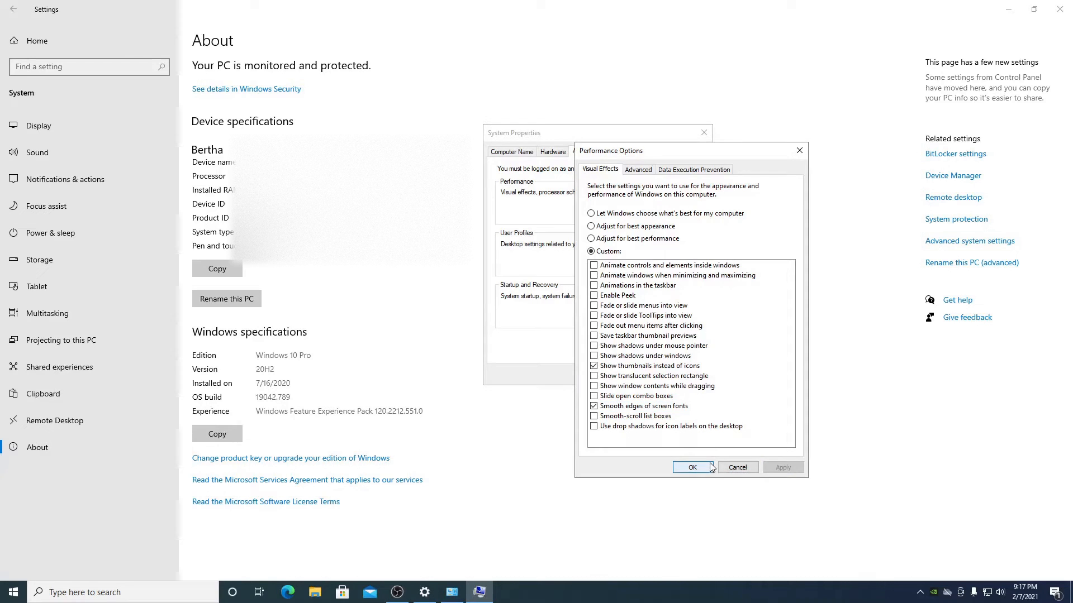
- Close Performance Options, System Properties and the Settings window
left_click(692, 467)
left_click(704, 132)
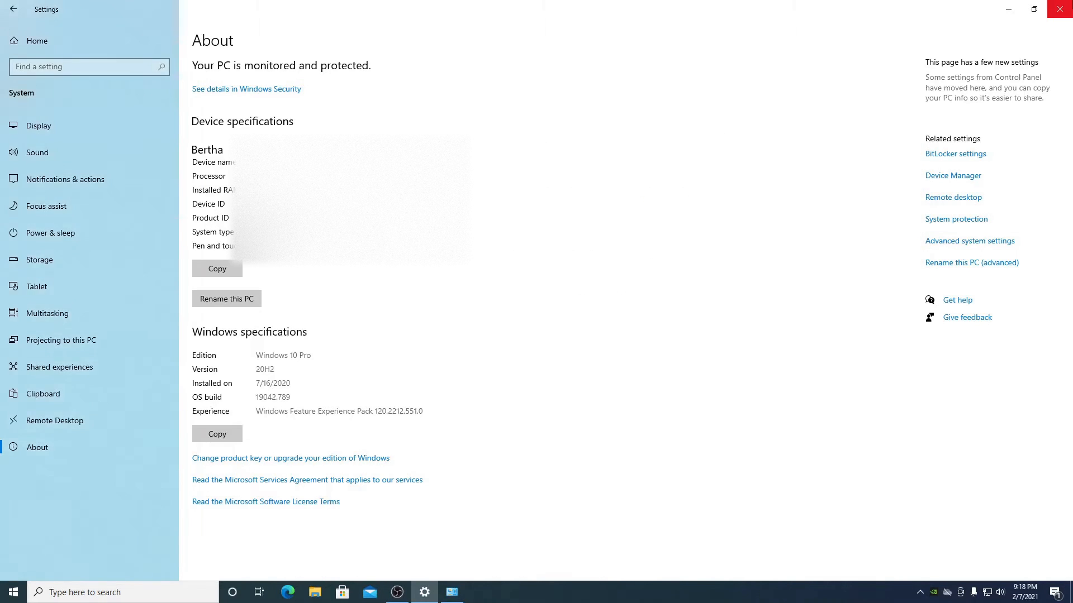
left_click(1059, 9)
- Close Control Panel, open Settings from Start, and go to Devices > Mouse
left_click(886, 118)
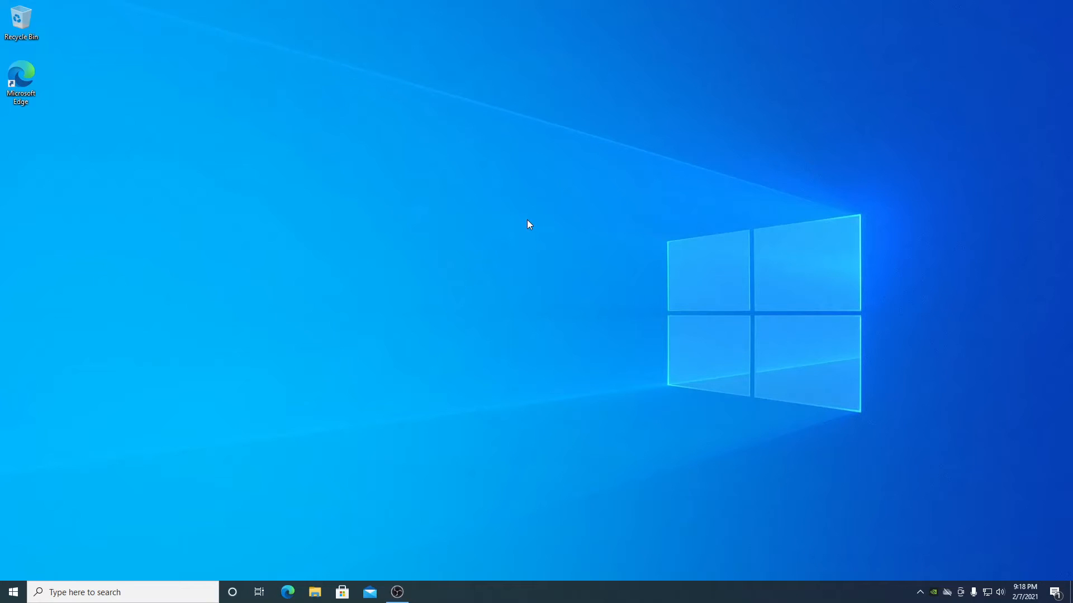
left_click(13, 592)
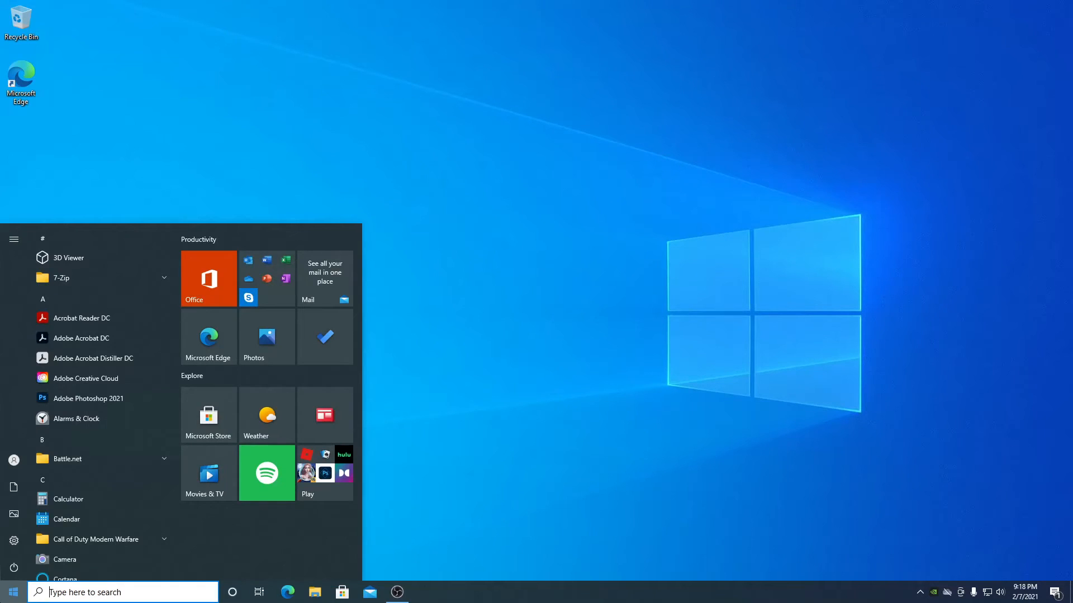
mouse_move(12, 542)
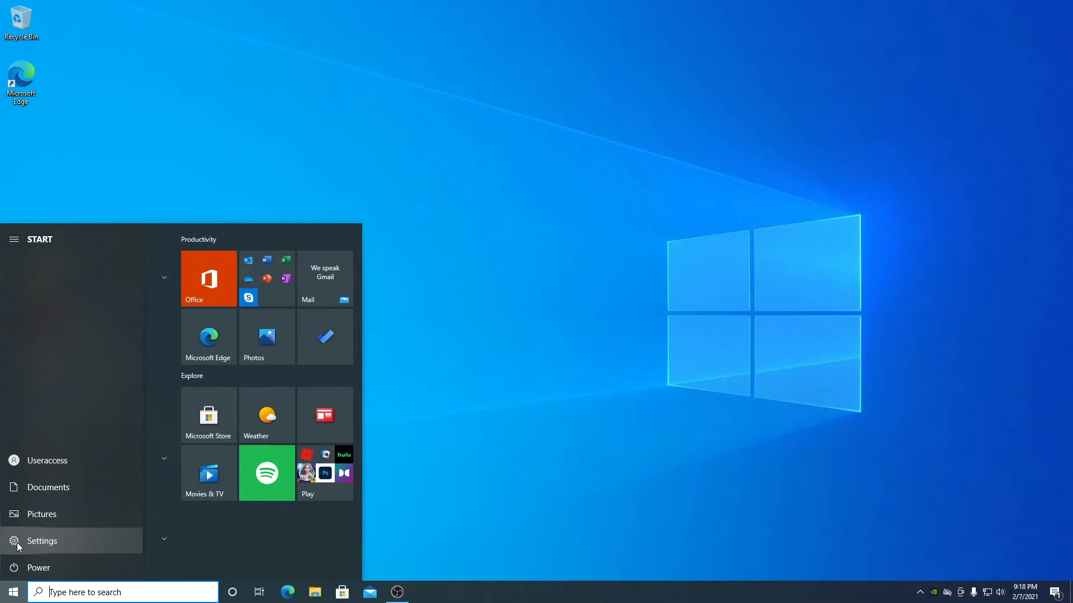
left_click(18, 542)
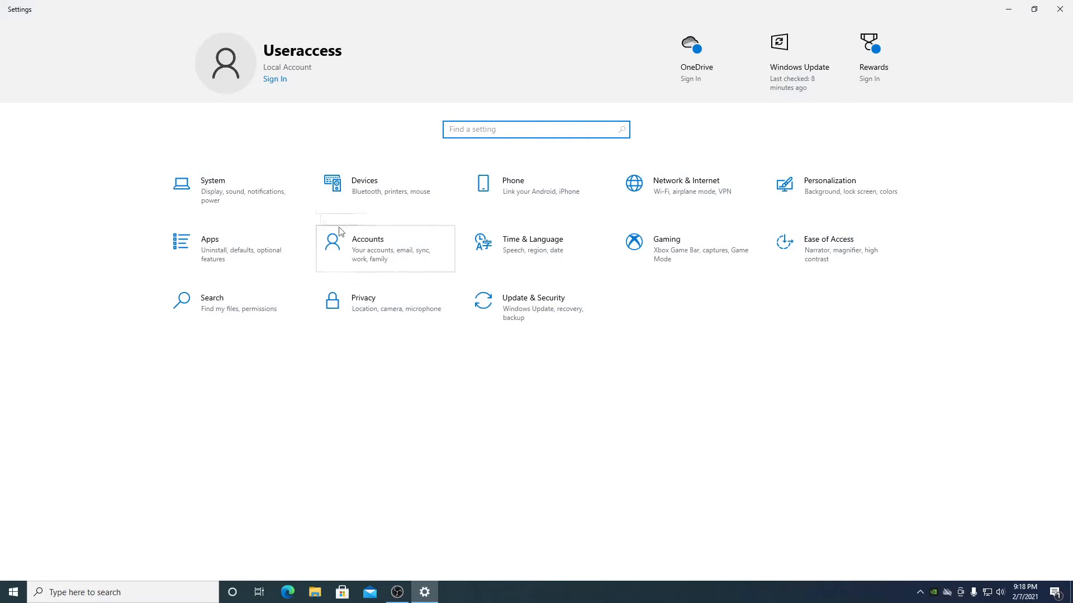
left_click(398, 201)
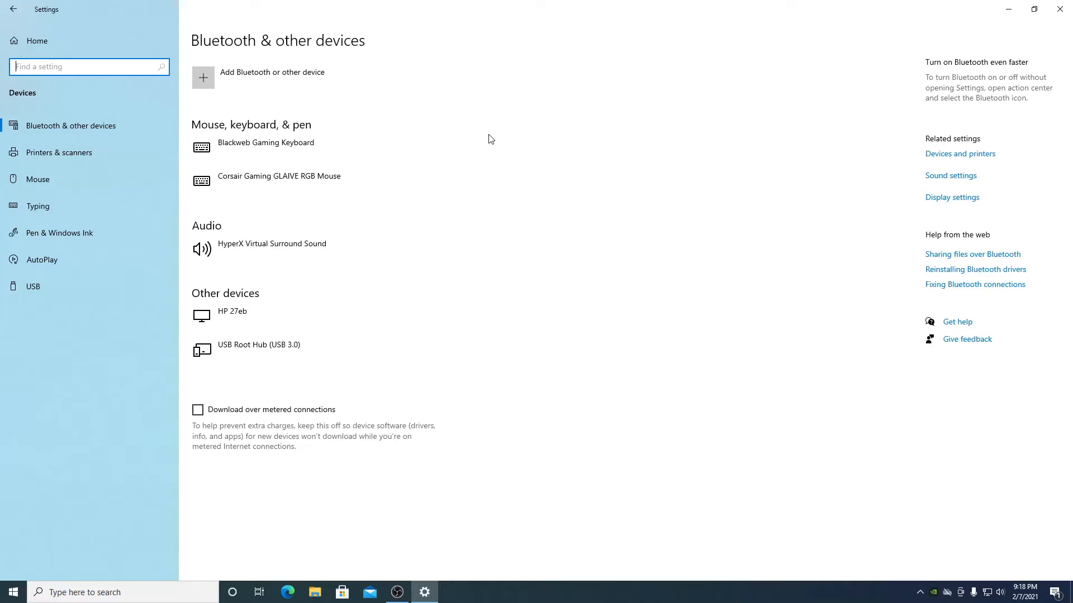
left_click(65, 183)
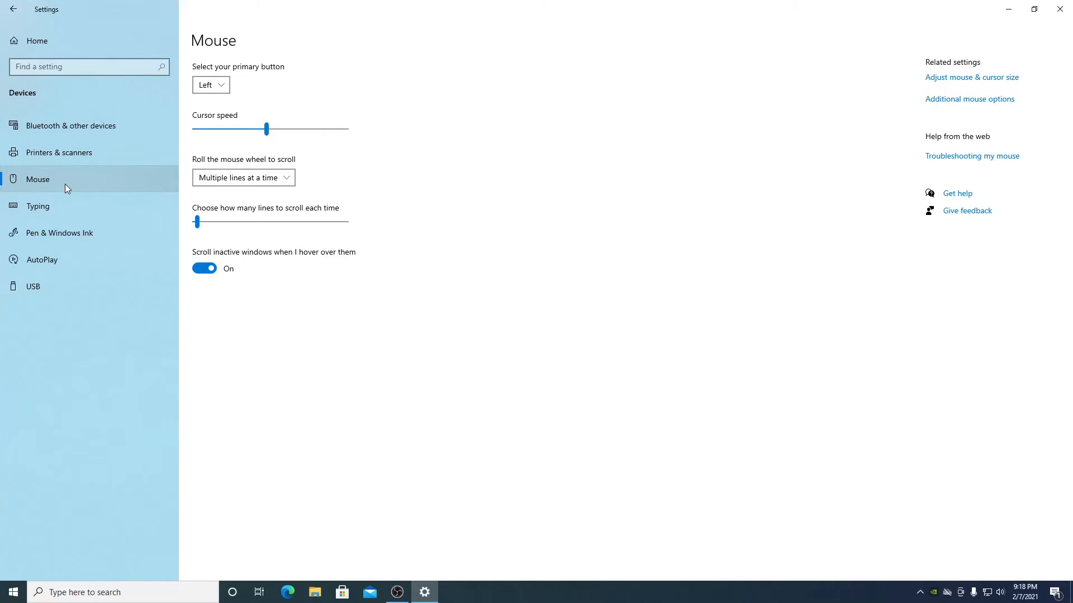
- Nudge the pointer speed slightly faster in Mouse Properties, then return to the Settings home page
left_click(943, 101)
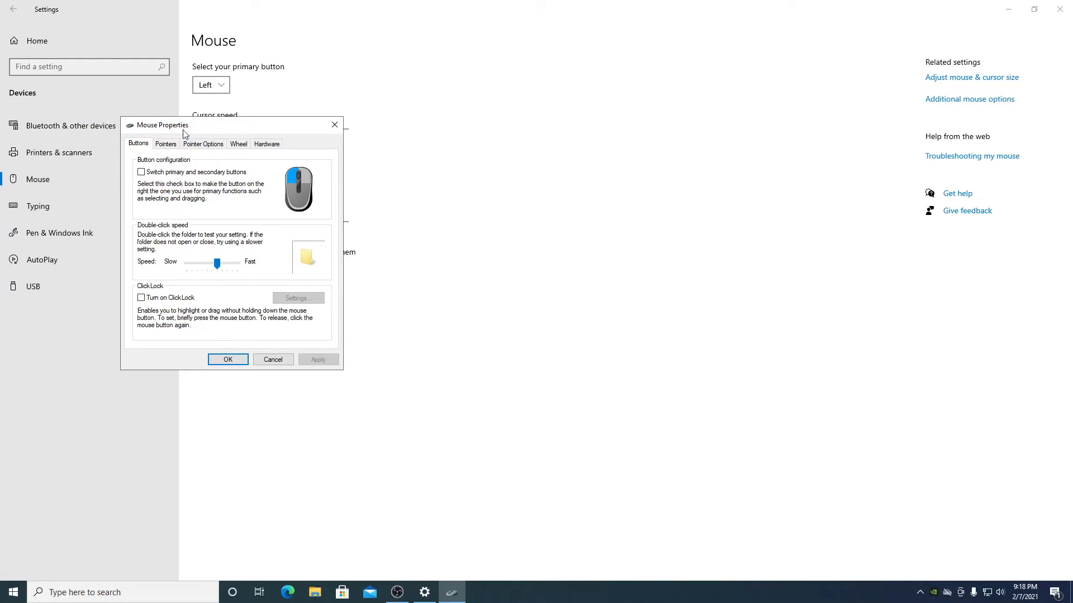
left_click(201, 144)
left_click_drag(225, 135, 542, 146)
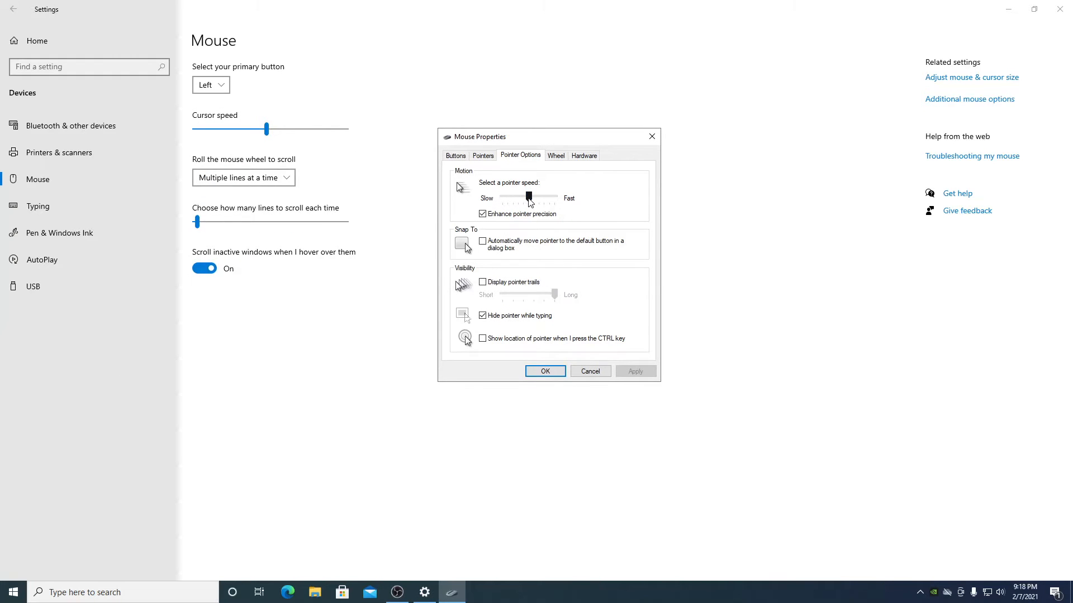
left_click_drag(529, 202, 547, 201)
left_click(652, 136)
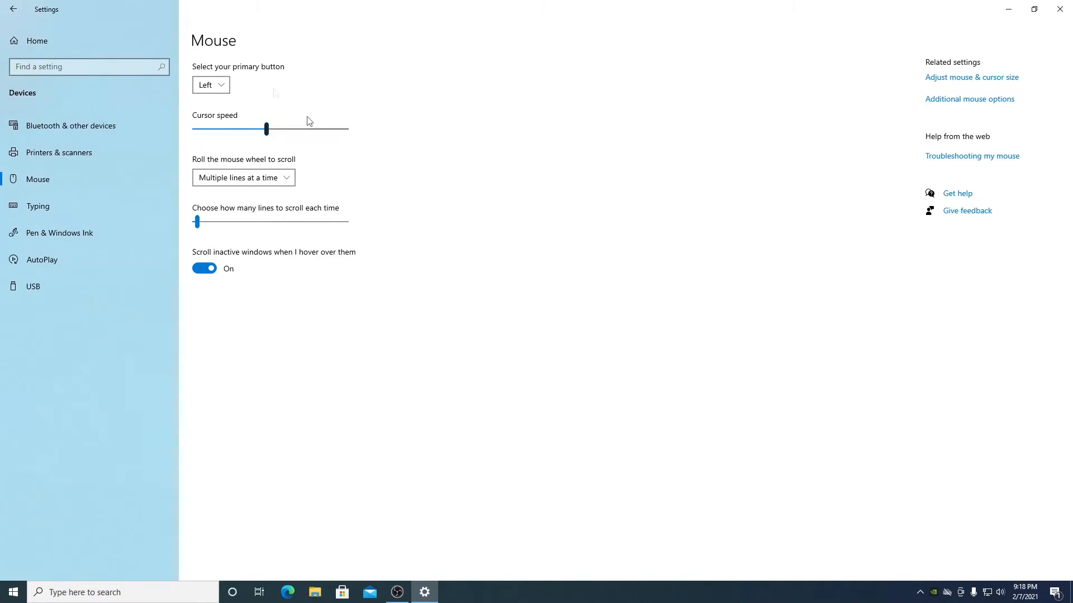
left_click(129, 48)
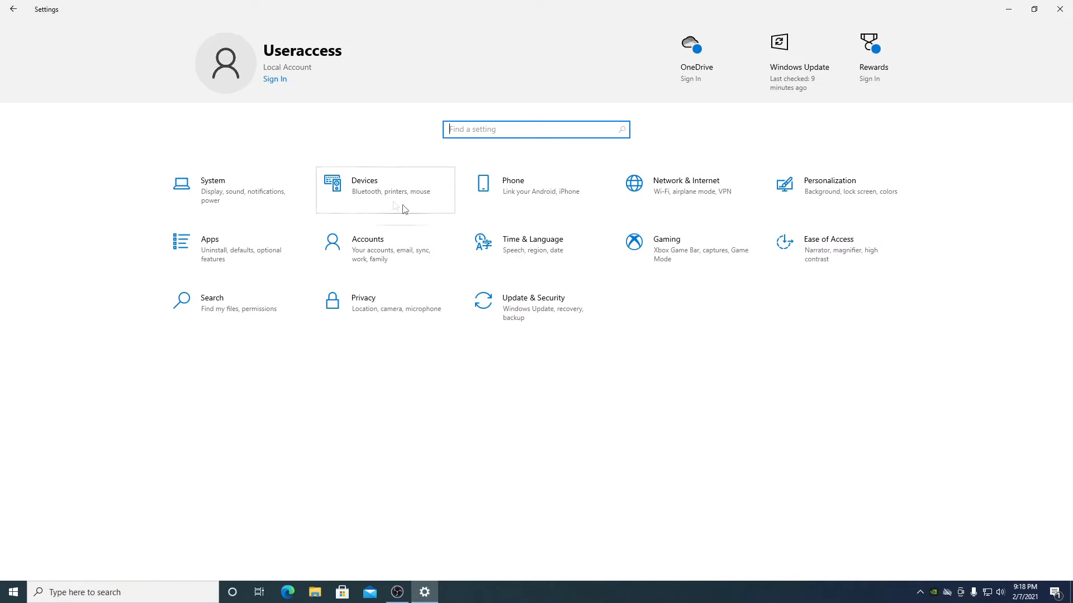
- Set the lock screen background to Picture in Personalization
left_click(884, 197)
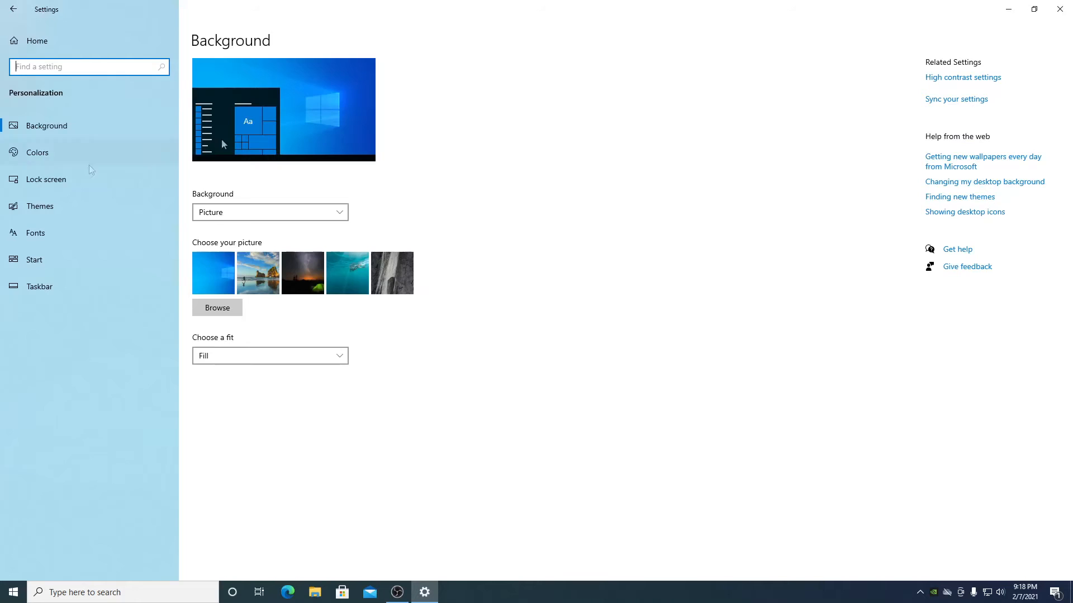
left_click(58, 185)
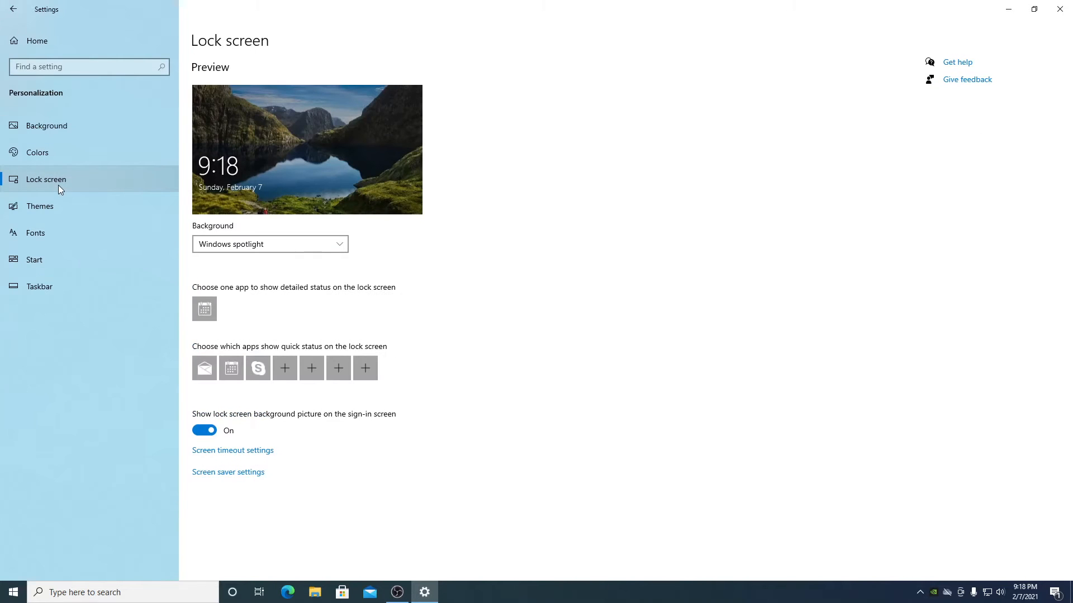
left_click(339, 247)
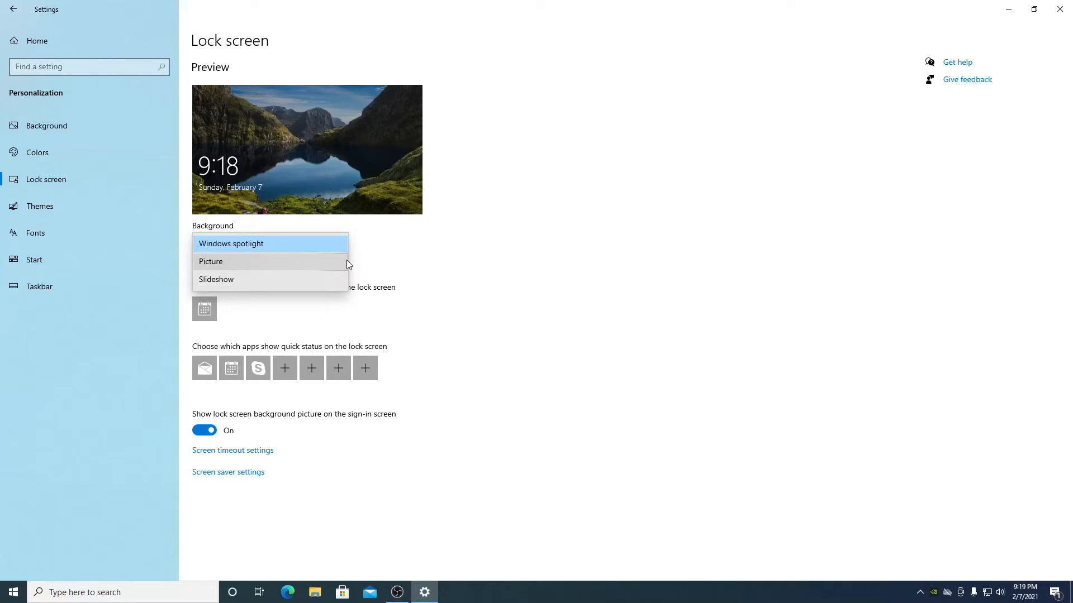
left_click(346, 262)
- Turn off lock-screen fun facts and tips and the sign-in screen background picture
left_click(207, 398)
scroll(347, 350, "down", 2)
left_click(219, 501)
scroll(380, 366, "up", 2)
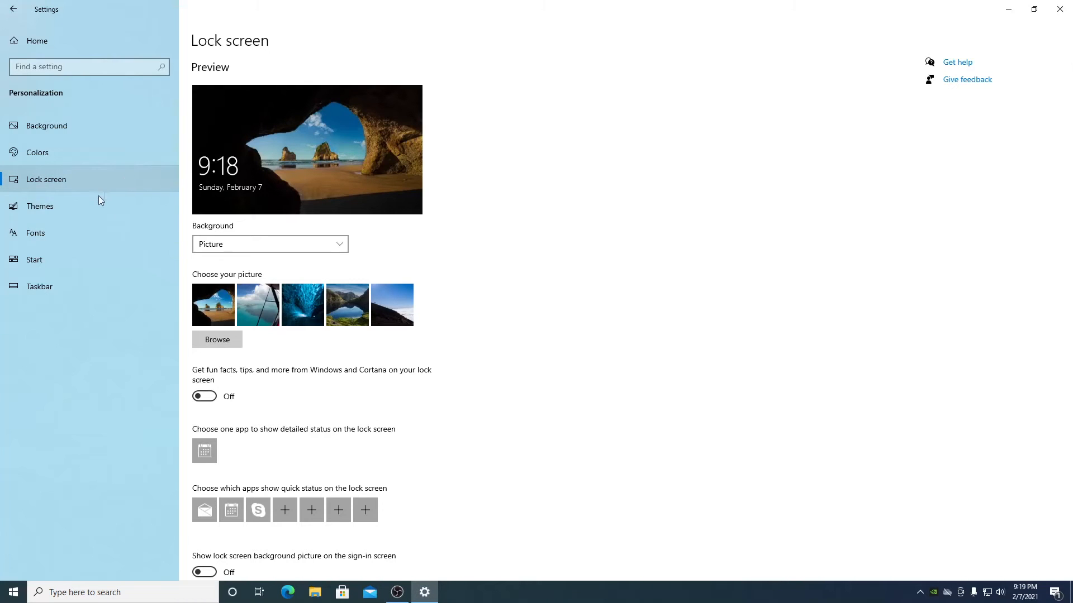
scroll(456, 147, "down", 2)
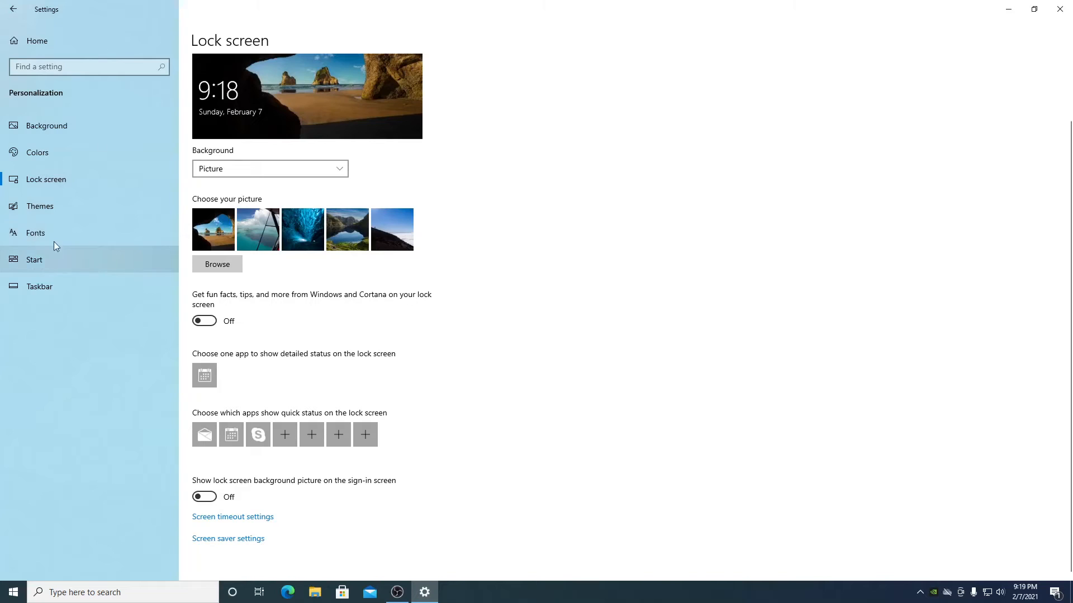
left_click(93, 260)
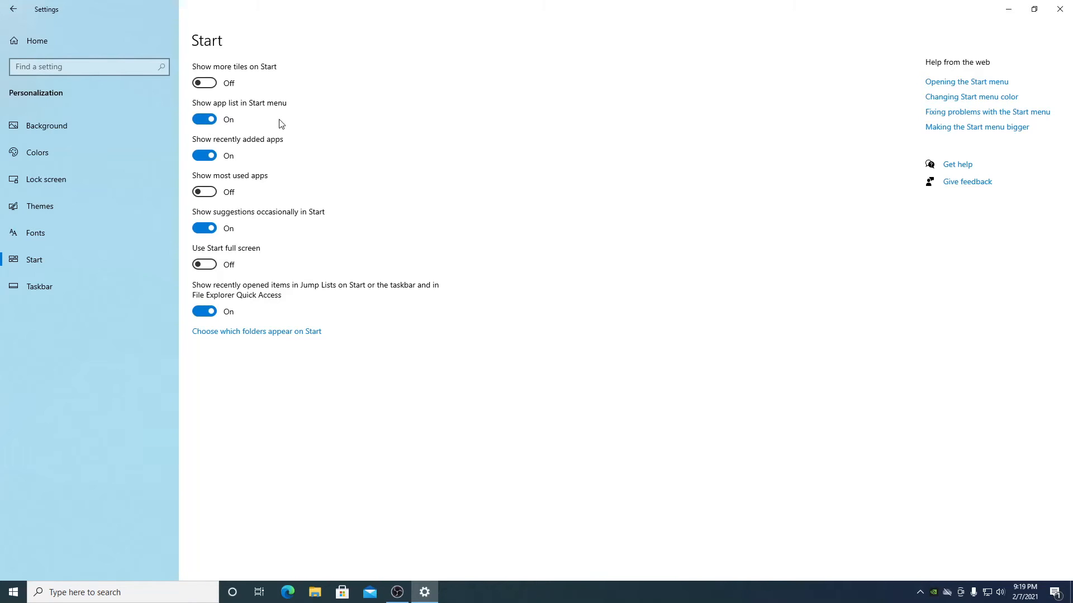
- Stop Start showing recently added apps, suggestions and recent Jump List items
left_click(207, 156)
left_click(212, 228)
left_click(204, 311)
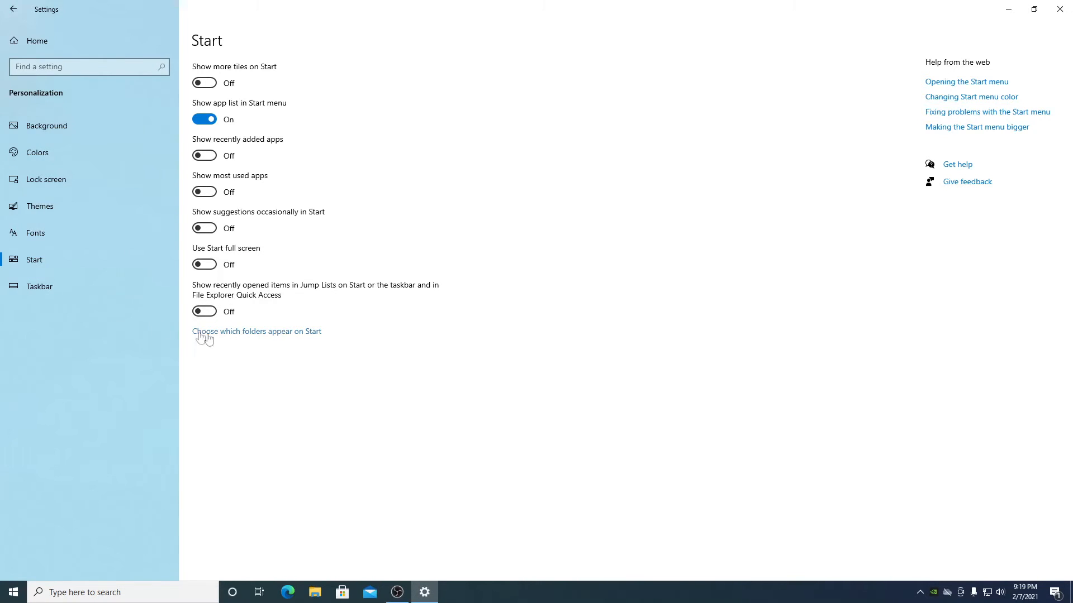
- Add the Downloads and Music folders to Start, then go back to Settings home
left_click(272, 333)
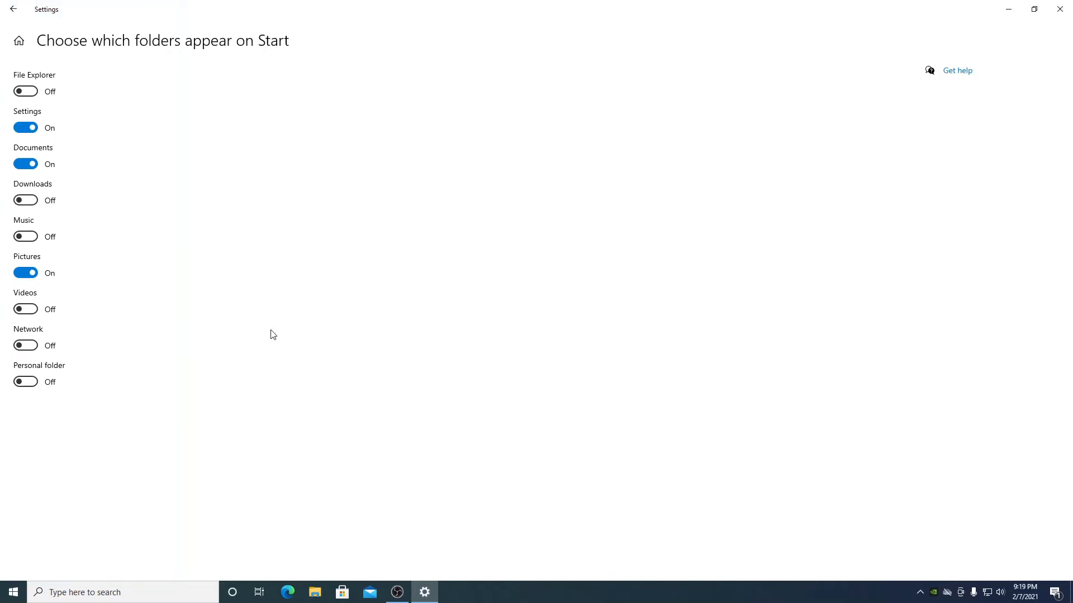
left_click(32, 205)
left_click(25, 238)
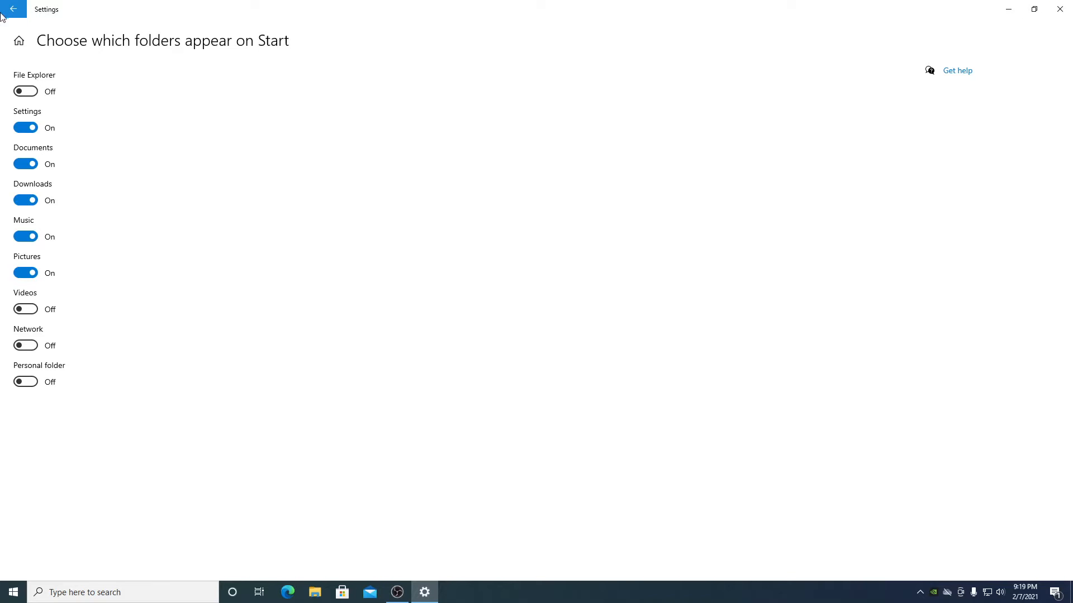
left_click(26, 46)
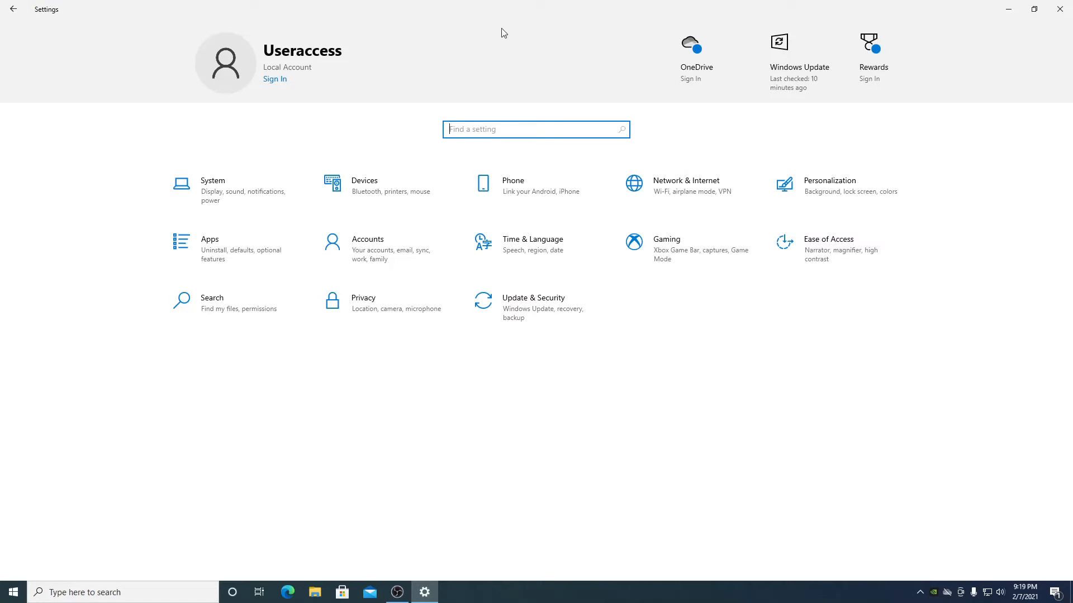
left_click(543, 241)
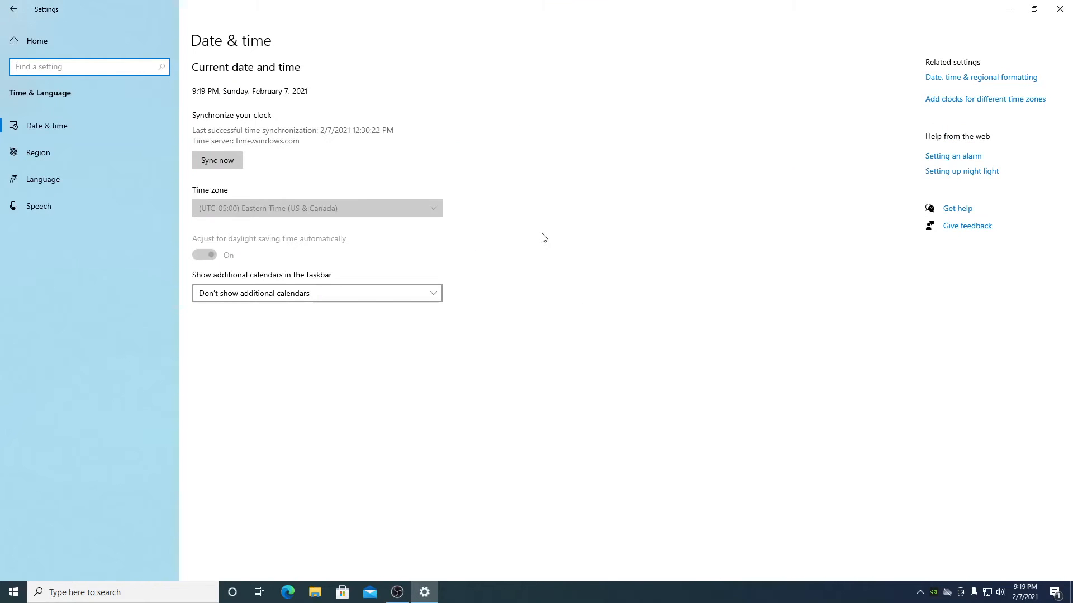
left_click(133, 125)
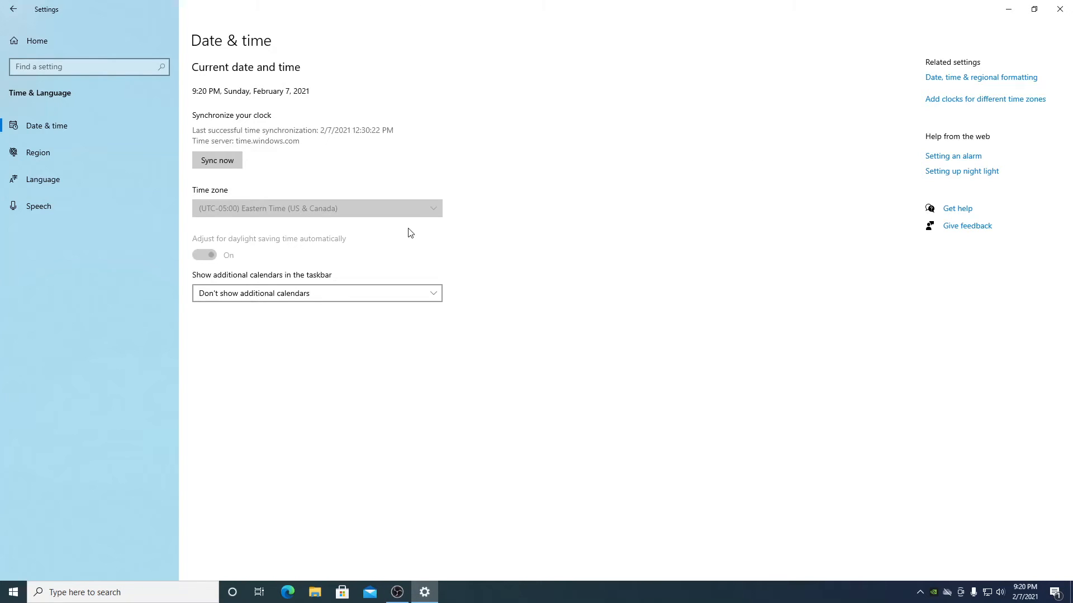
left_click(44, 47)
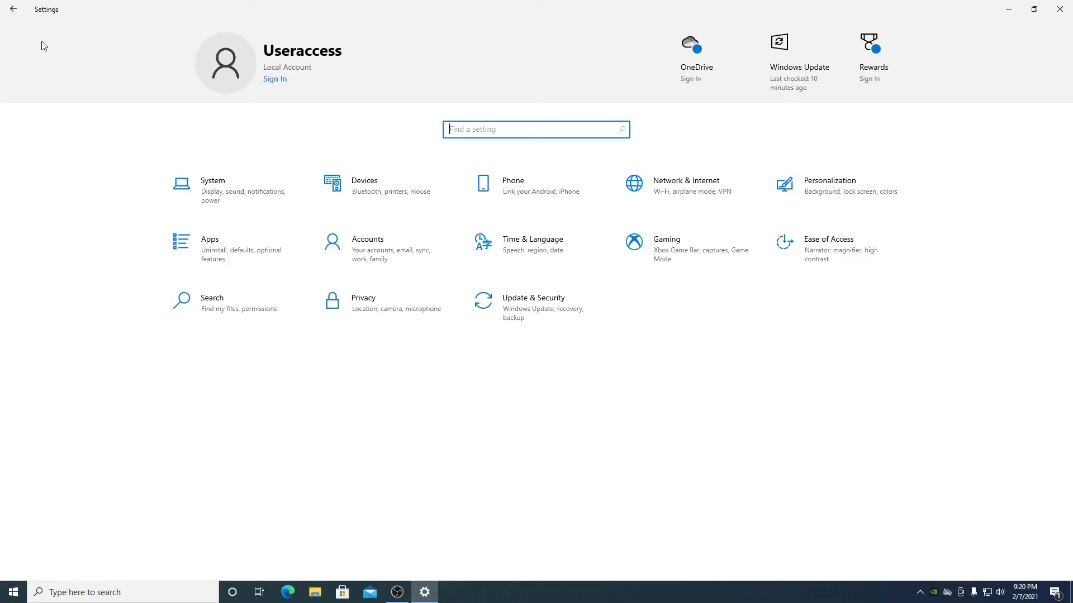
- Switch Xbox Game Bar Off in Gaming settings and return to the home page
left_click(681, 258)
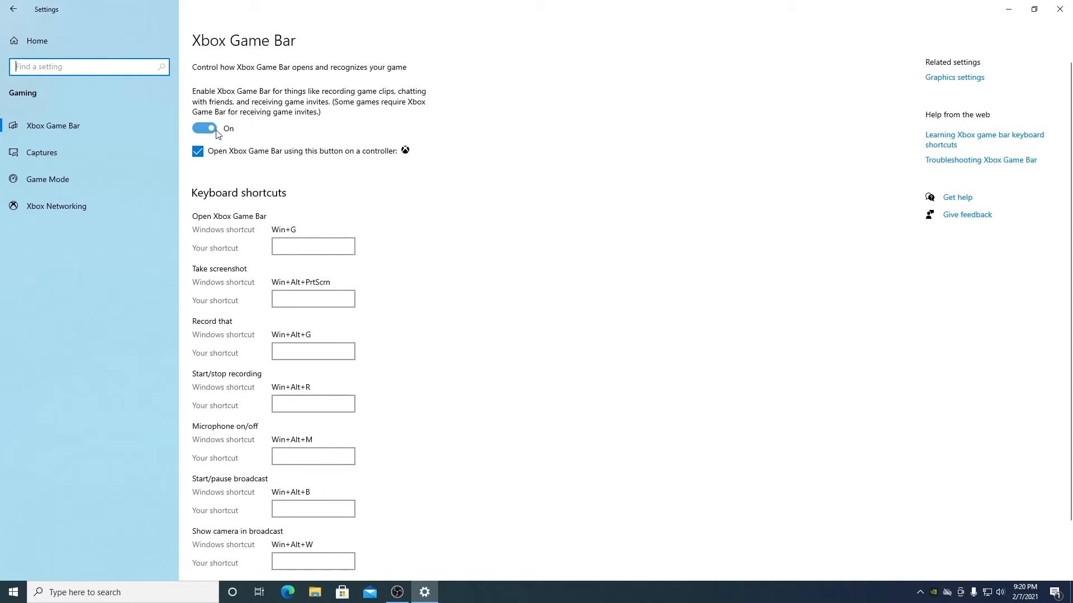
left_click(204, 129)
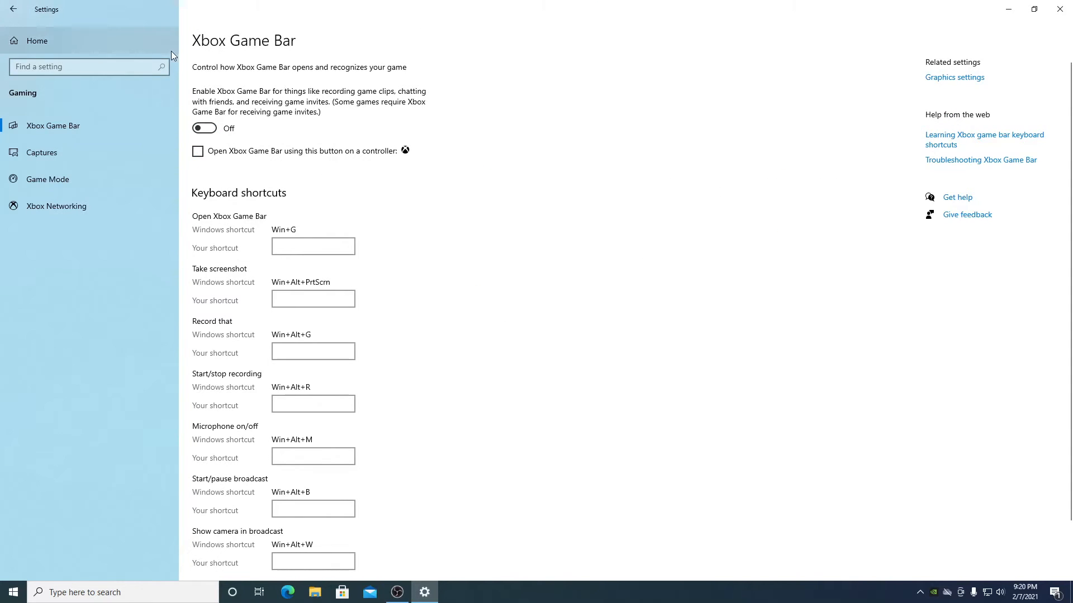
left_click(48, 35)
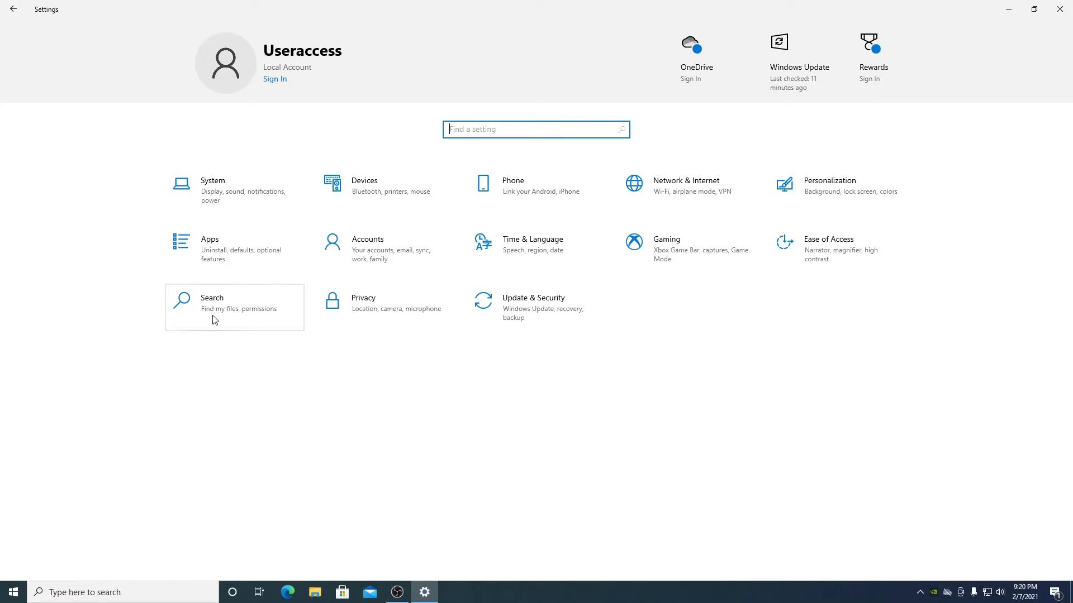
- Turn off advertising ID, website language access, app-launch tracking and suggested content in Privacy > General
left_click(415, 306)
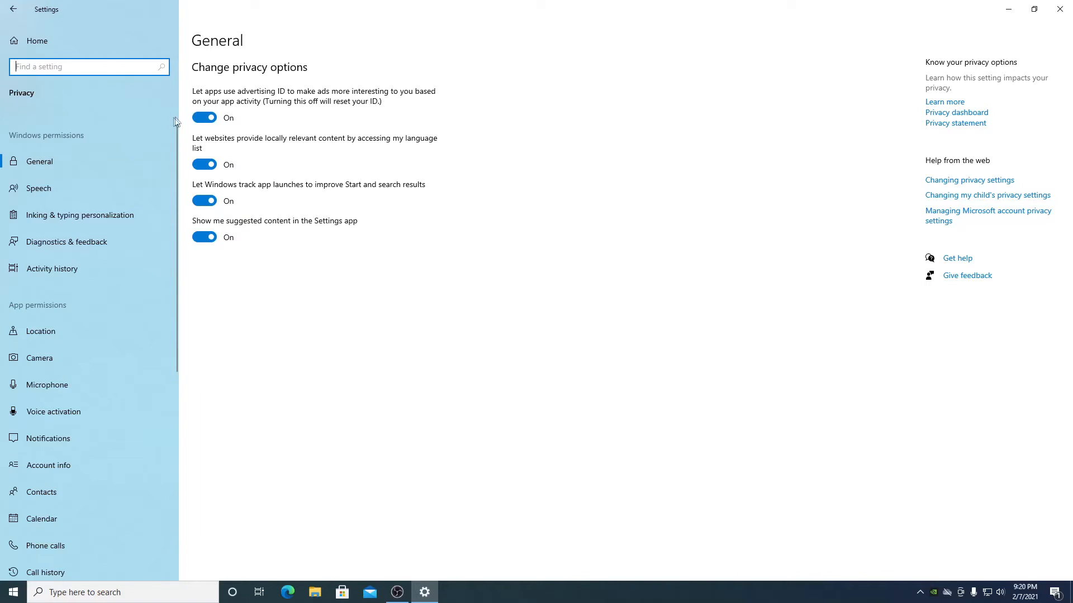
left_click(204, 117)
left_click(204, 164)
left_click(204, 200)
left_click(204, 237)
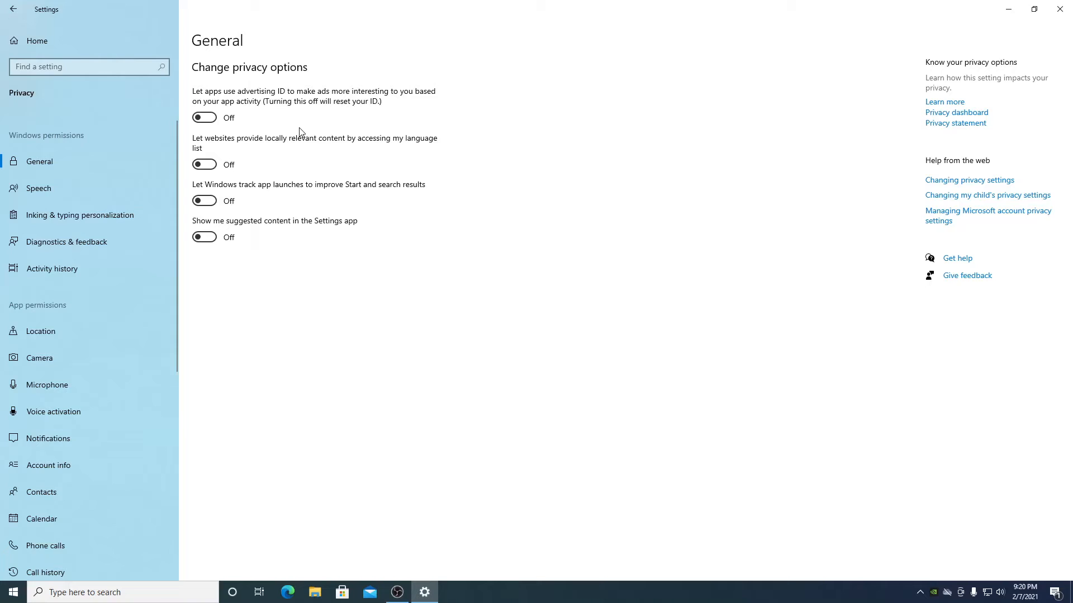
- Bring up the Diagnostics & feedback privacy page
left_click(59, 189)
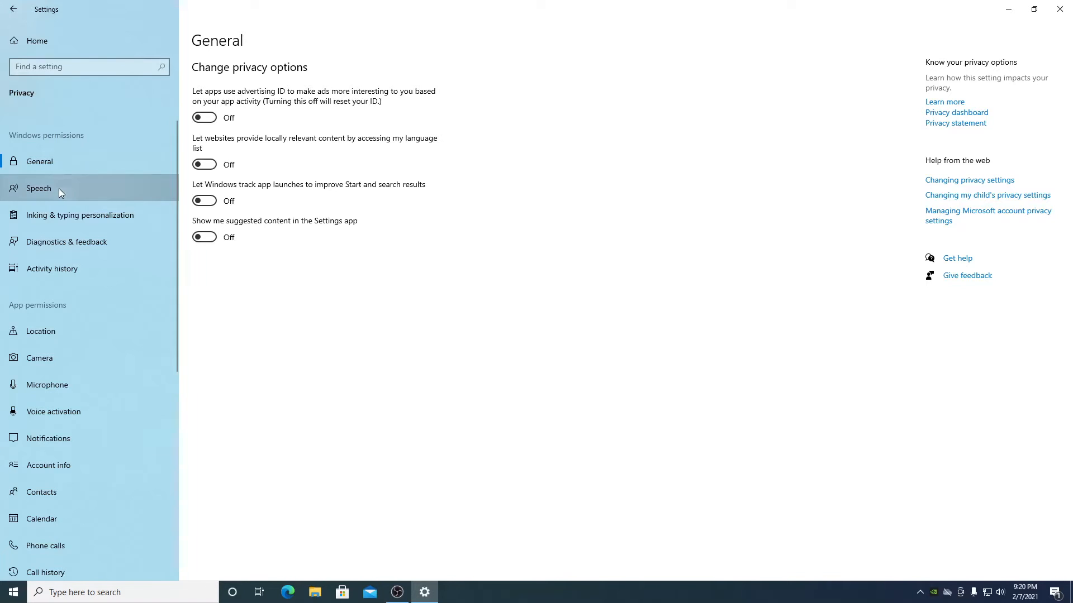
left_click(97, 215)
left_click(92, 241)
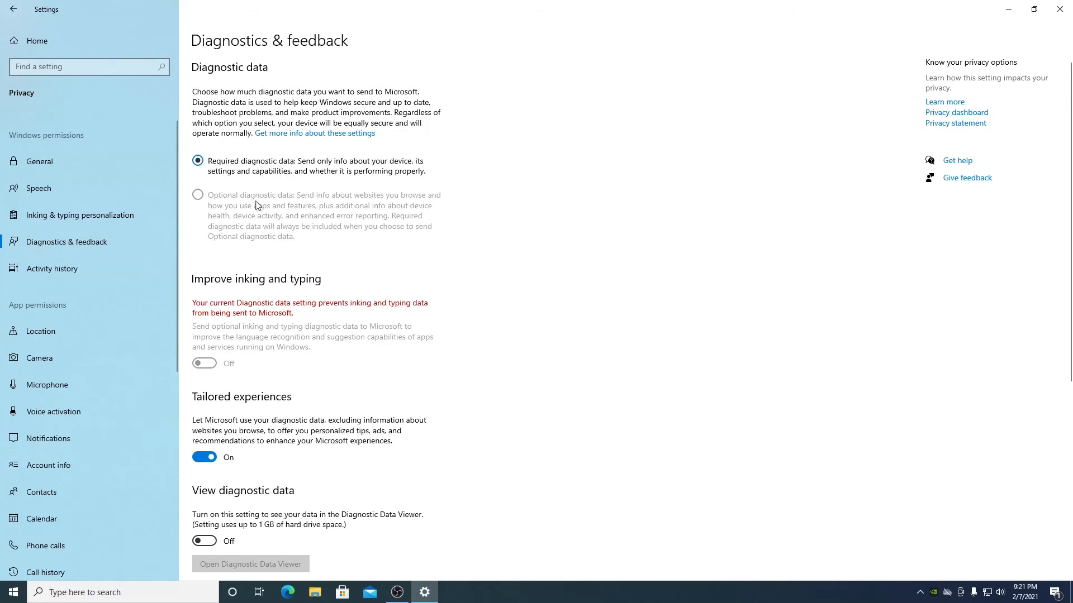
- Set 'Windows should ask for my feedback' to Never, then go to Activity history
scroll(257, 205, "down", 5)
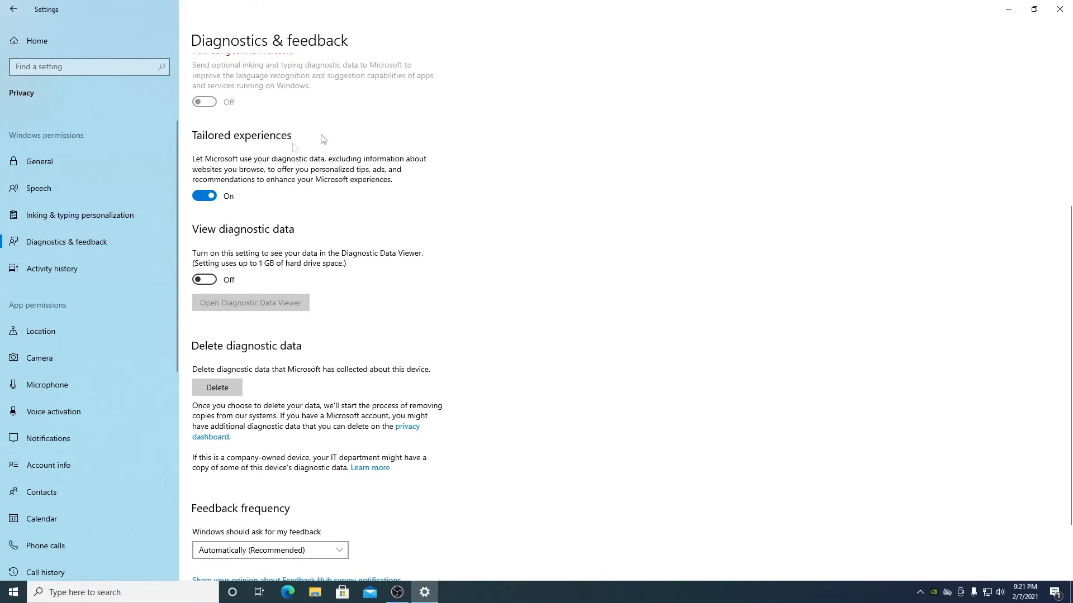
scroll(322, 138, "down", 2)
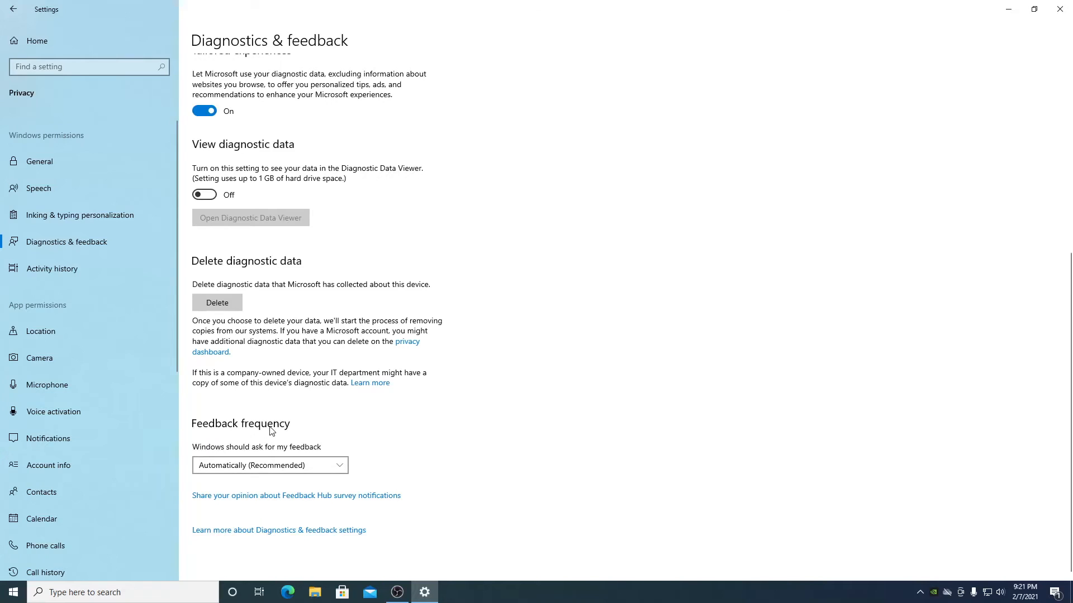
left_click(246, 467)
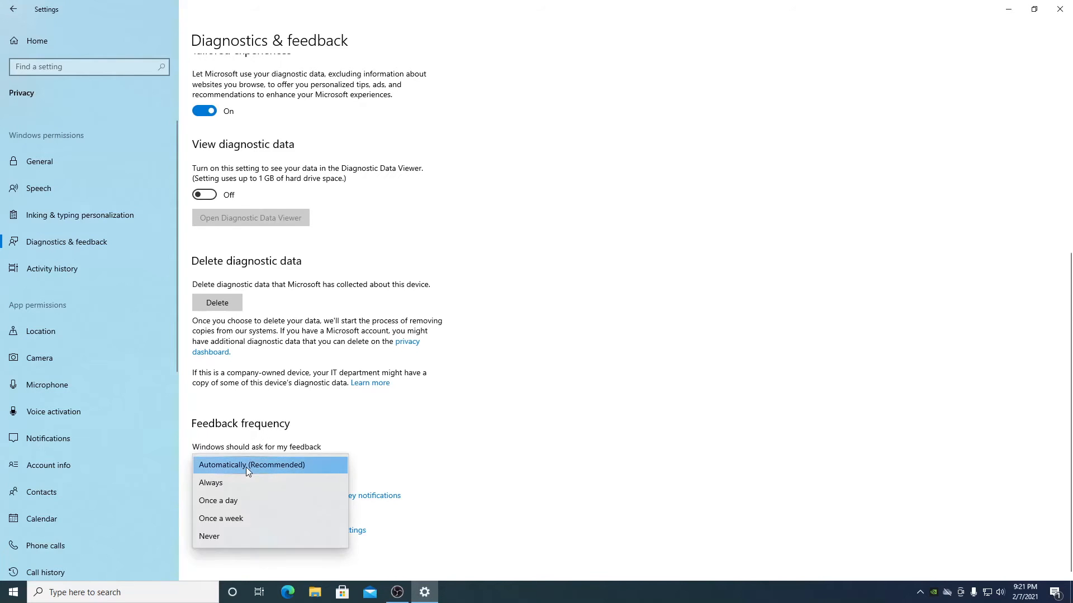
left_click(236, 535)
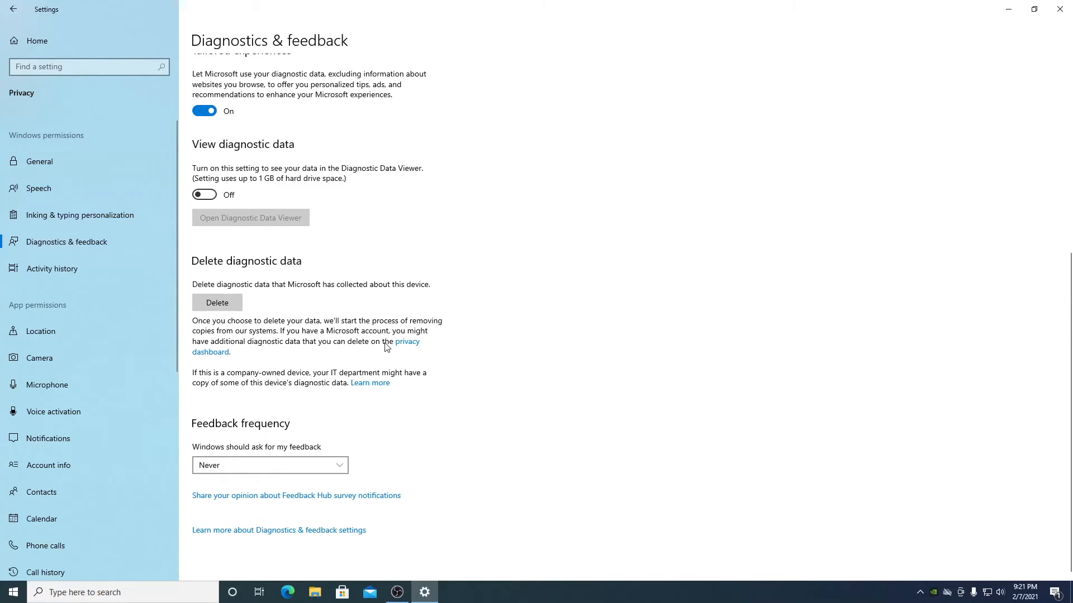
scroll(421, 247, "up", 6)
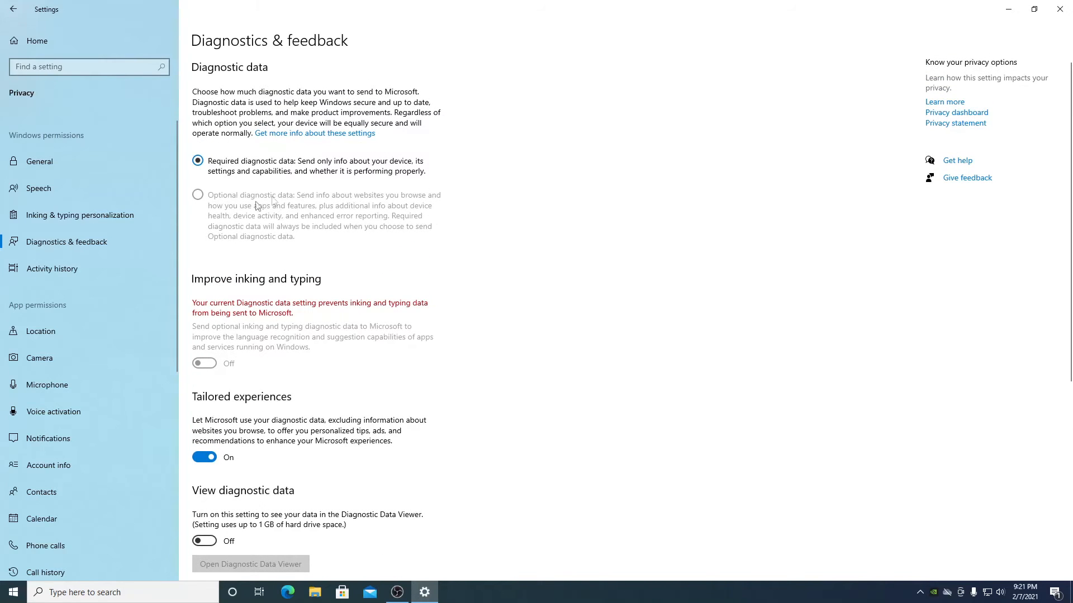
left_click(41, 276)
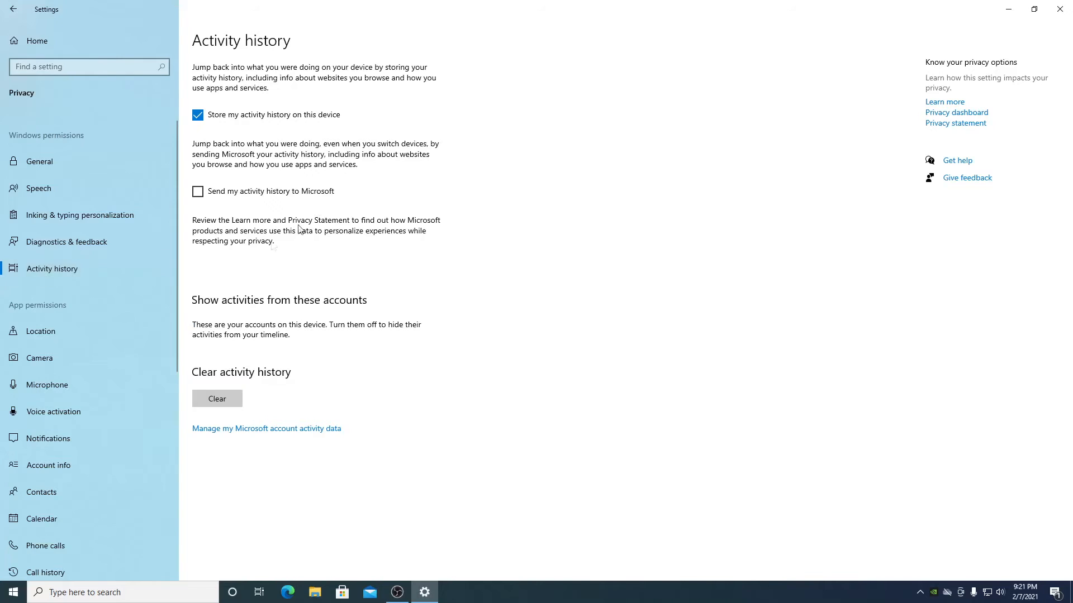
- Untick 'Store my activity history on this device', then go to Background apps
left_click(198, 115)
scroll(109, 341, "down", 3)
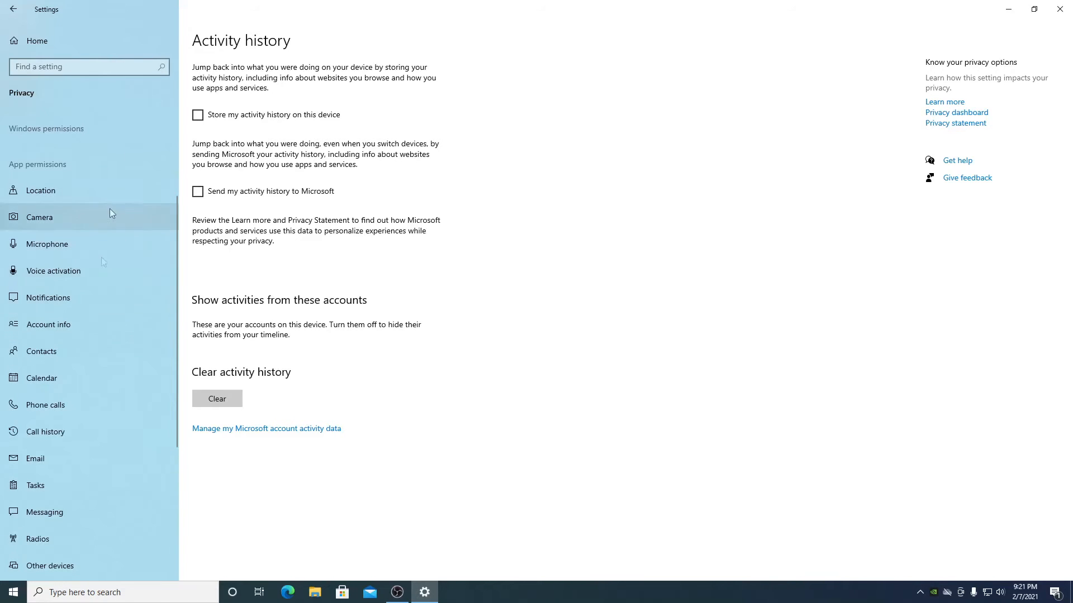
scroll(123, 280, "up", 3)
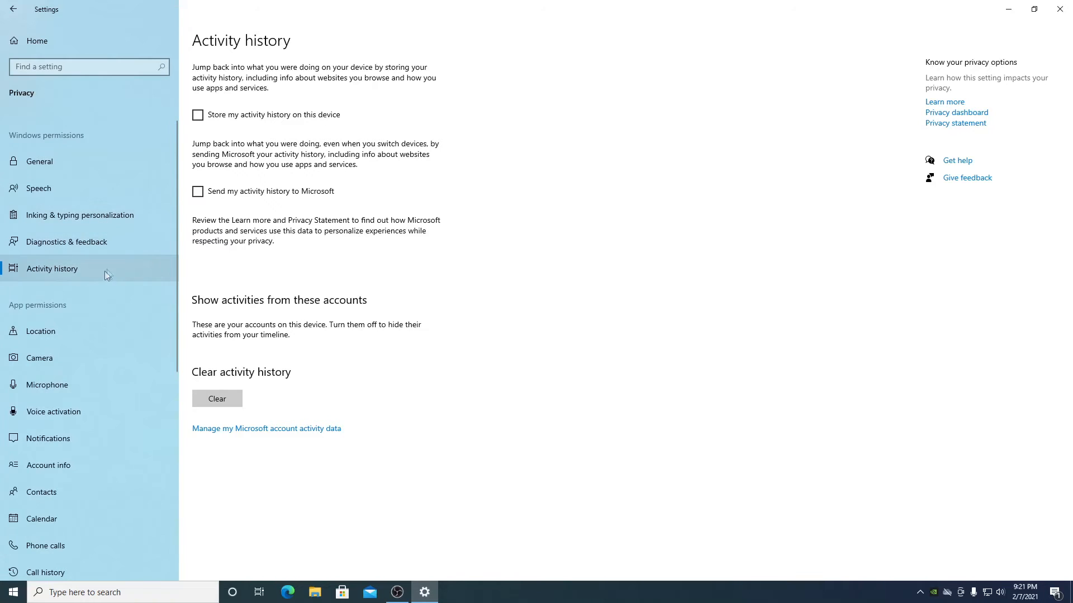
scroll(106, 270, "down", 4)
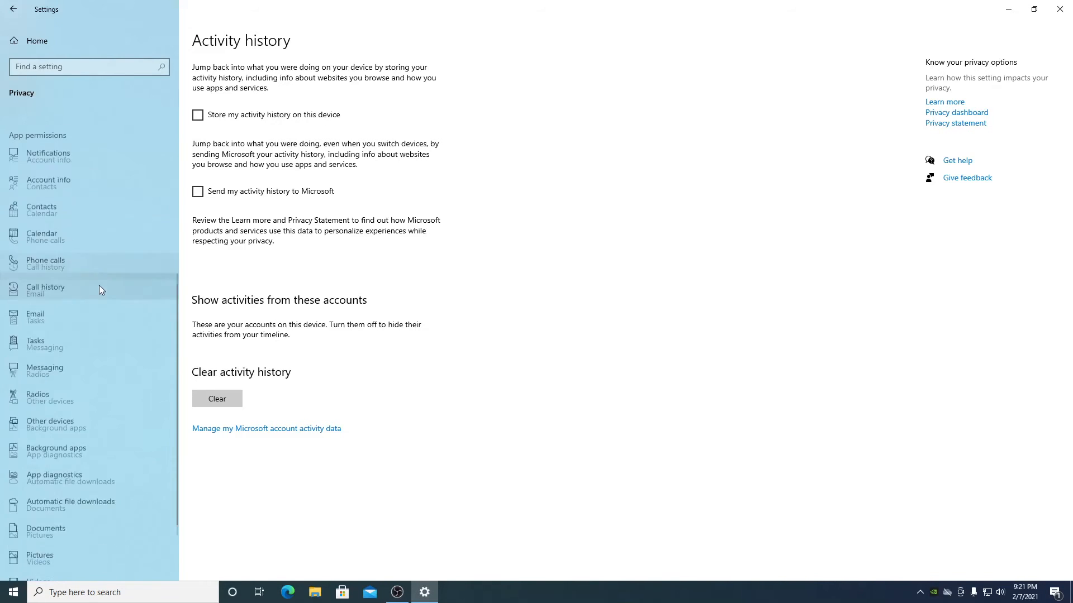
left_click(104, 383)
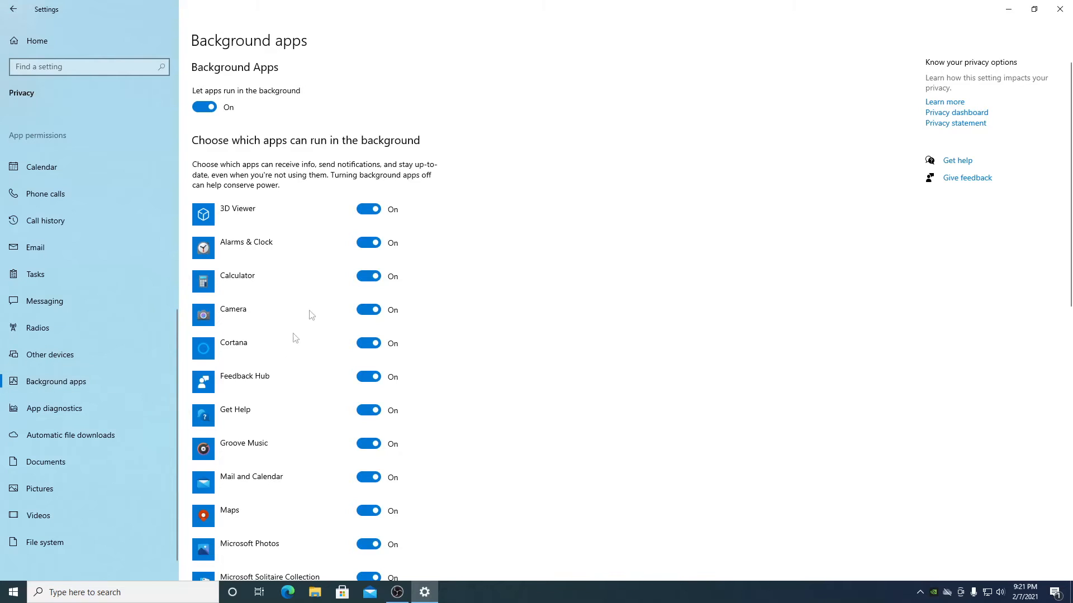
- Switch off 'Let apps run in the background' for all apps and return to Settings home
left_click(205, 107)
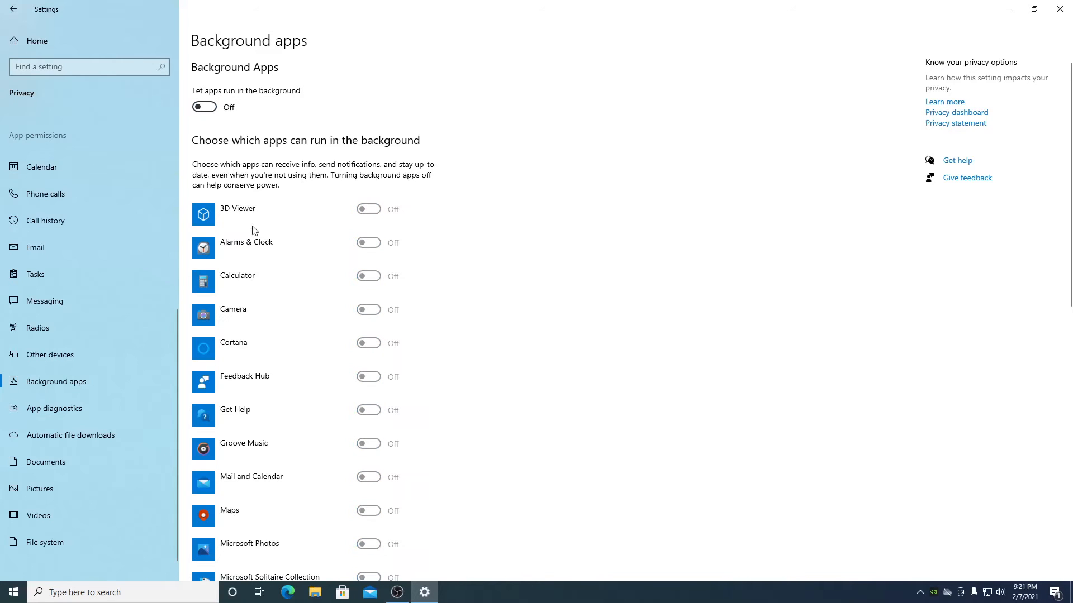
scroll(342, 356, "down", 1)
scroll(302, 447, "down", 10)
scroll(302, 444, "up", 12)
left_click(47, 37)
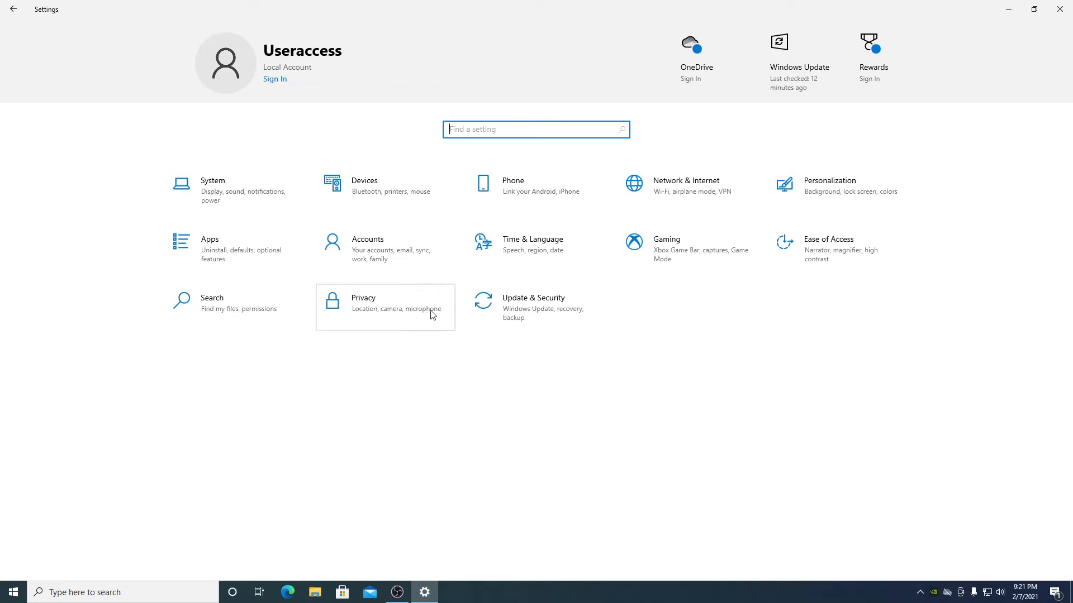
- Confirm Windows is up to date and review the advanced Windows Update options
left_click(570, 324)
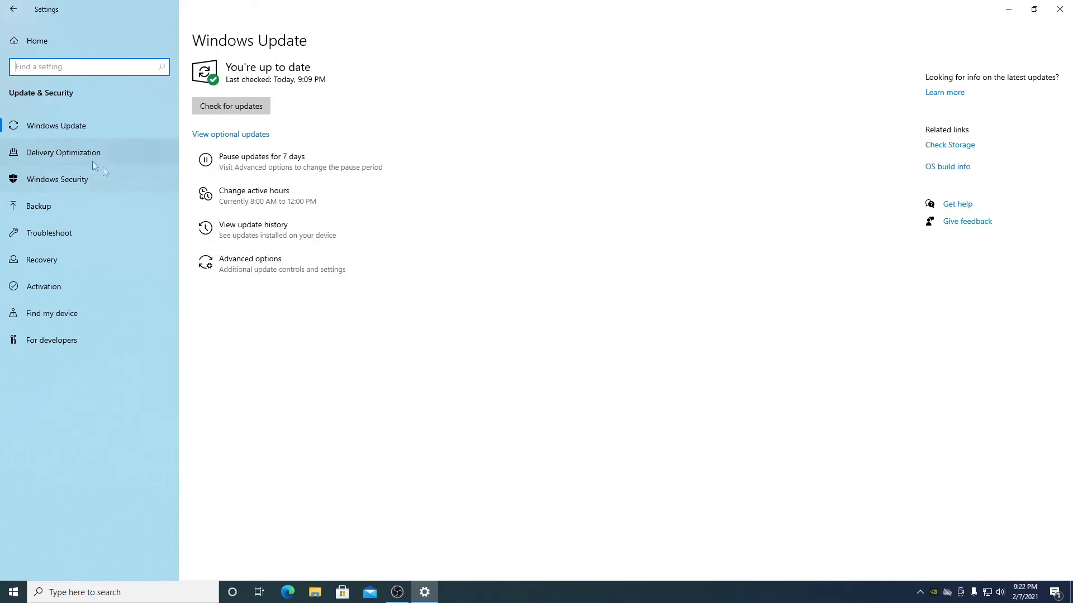
left_click(64, 135)
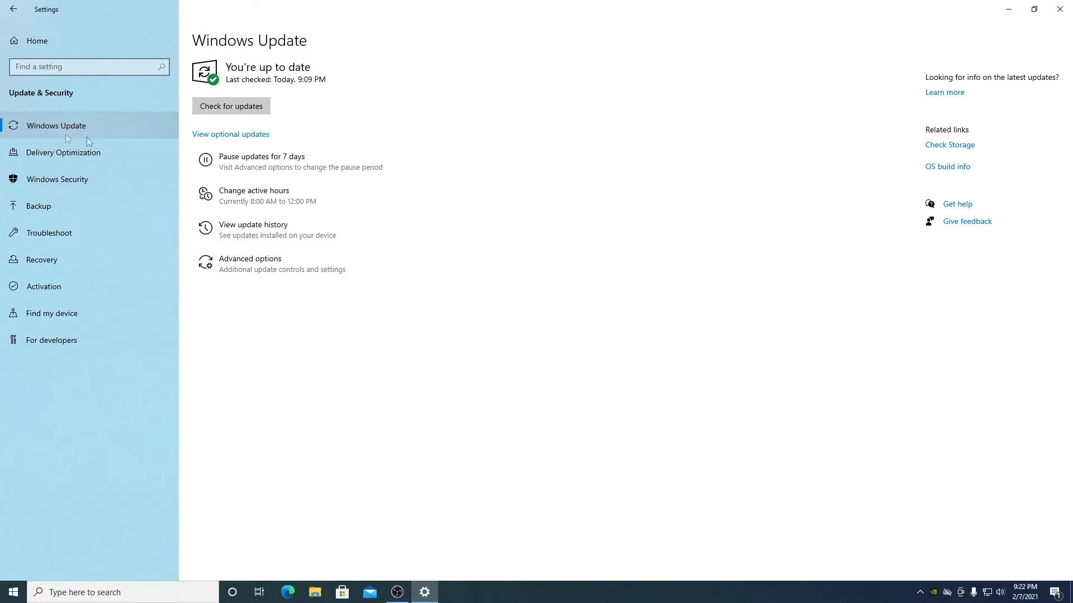
left_click(218, 268)
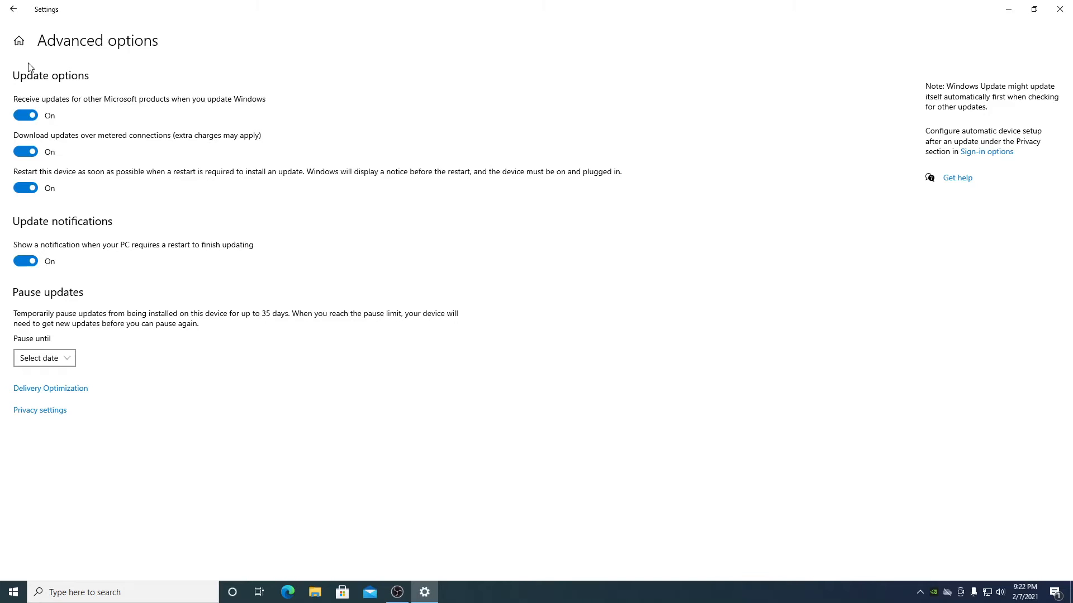
left_click(18, 39)
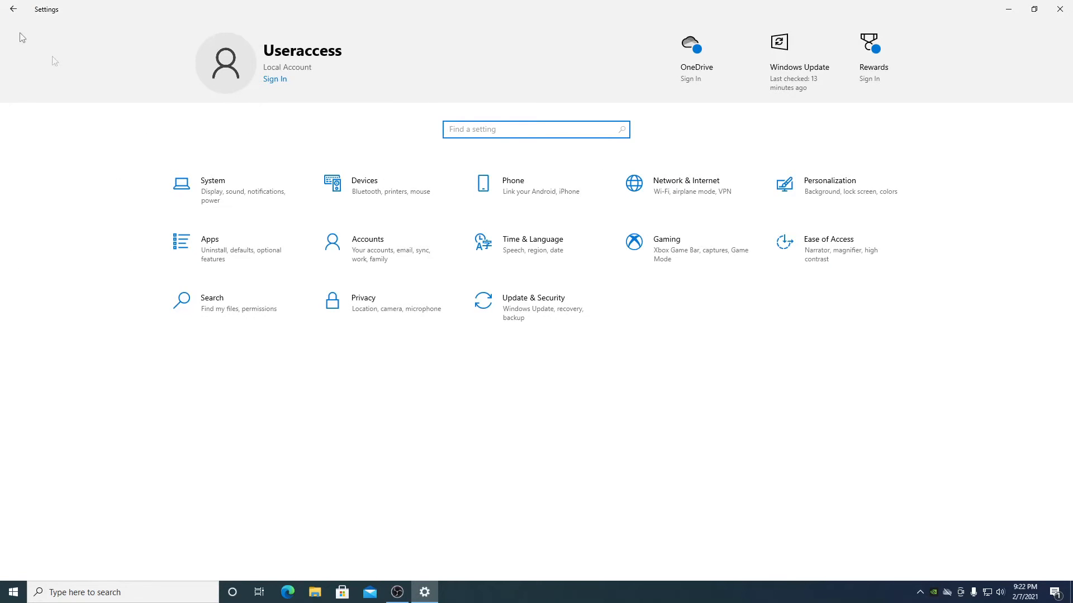
- Revisit Update & Security, return home and close the Settings window
left_click(514, 310)
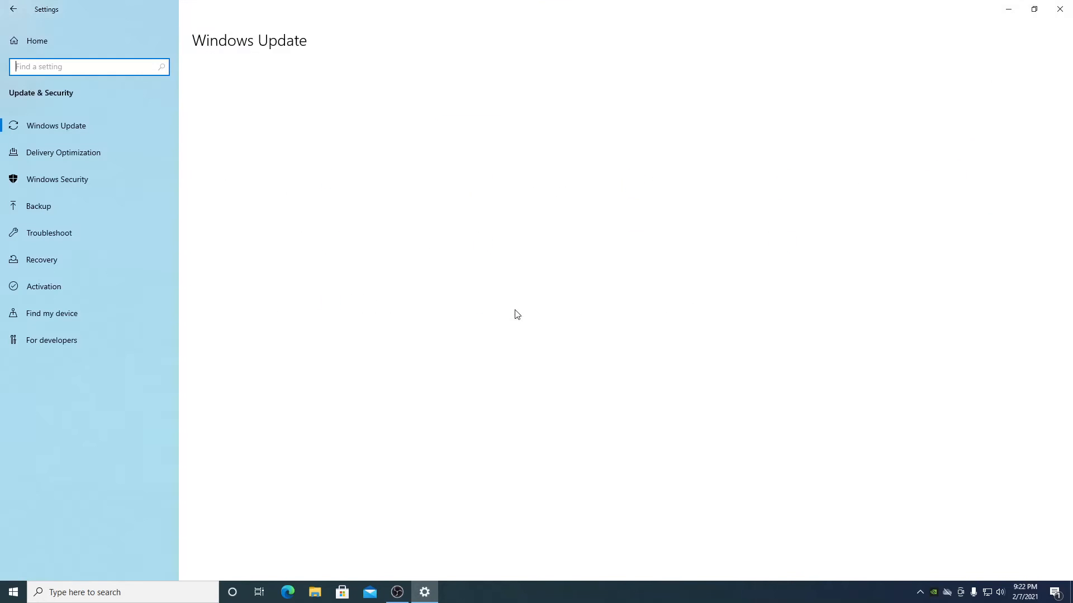
left_click(47, 46)
left_click(1059, 9)
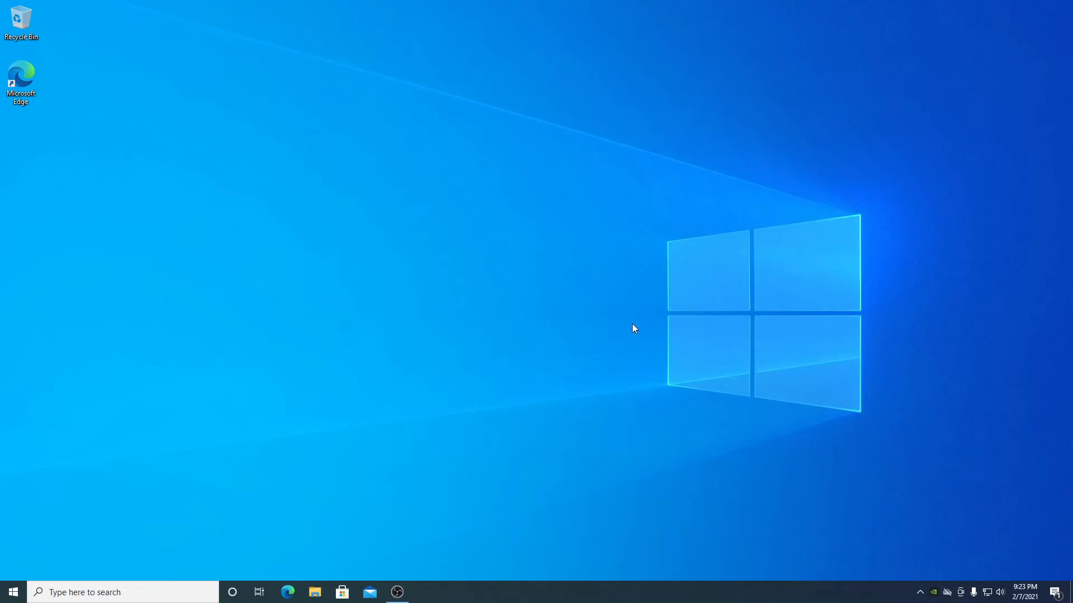
- Search 'task' from the Start menu and launch Task Manager
left_click(66, 596)
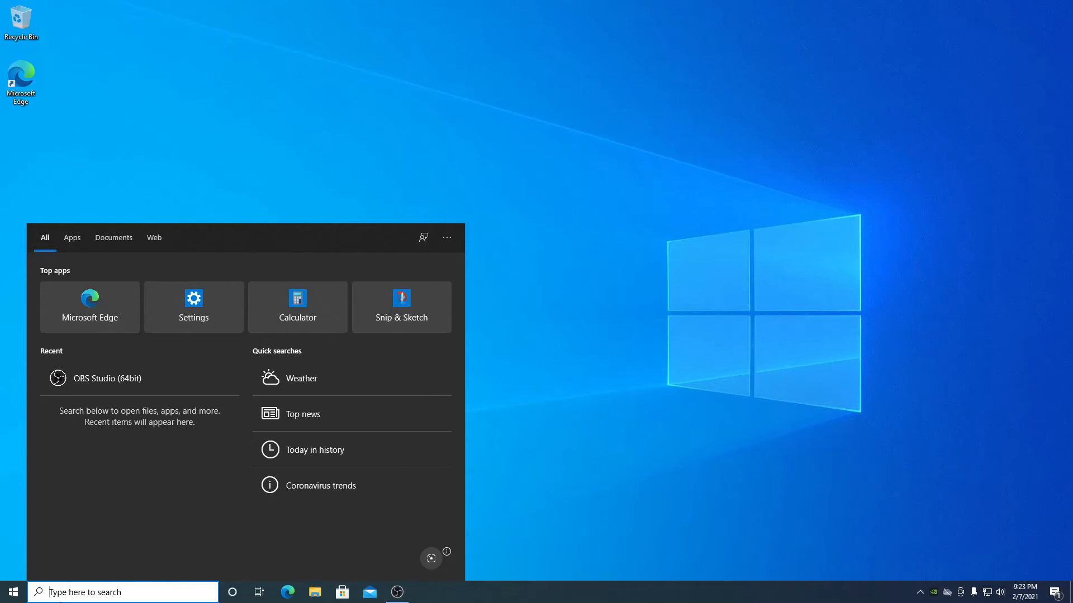
key("super")
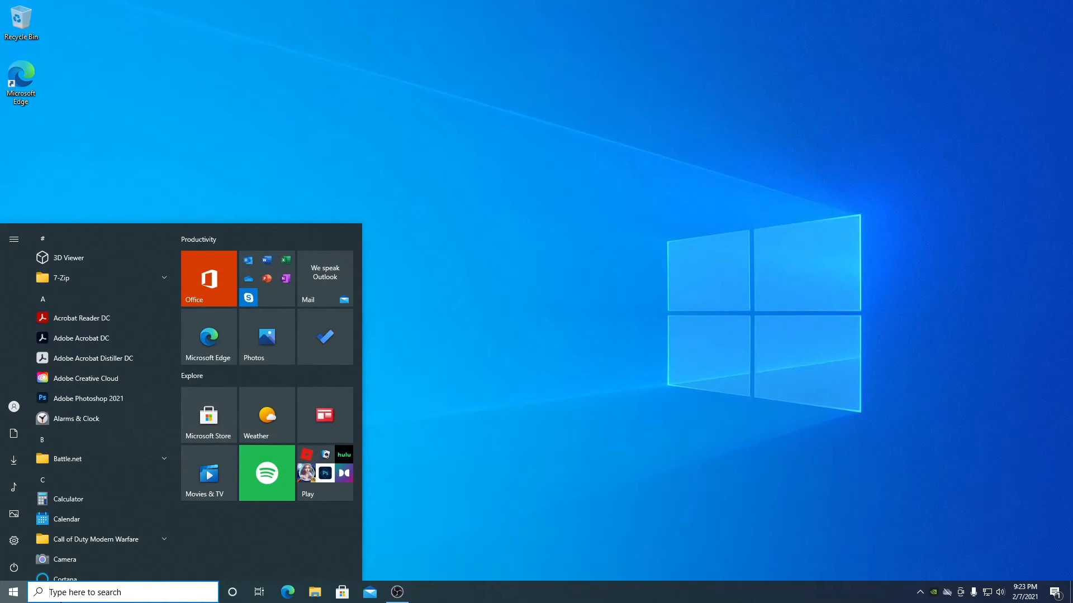
type("task")
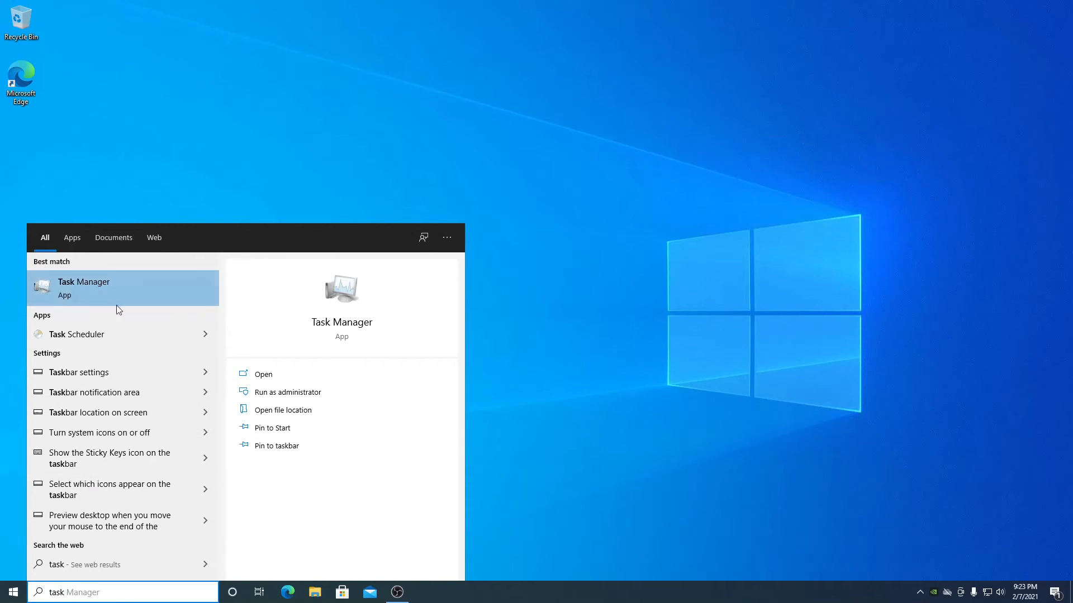
left_click(144, 286)
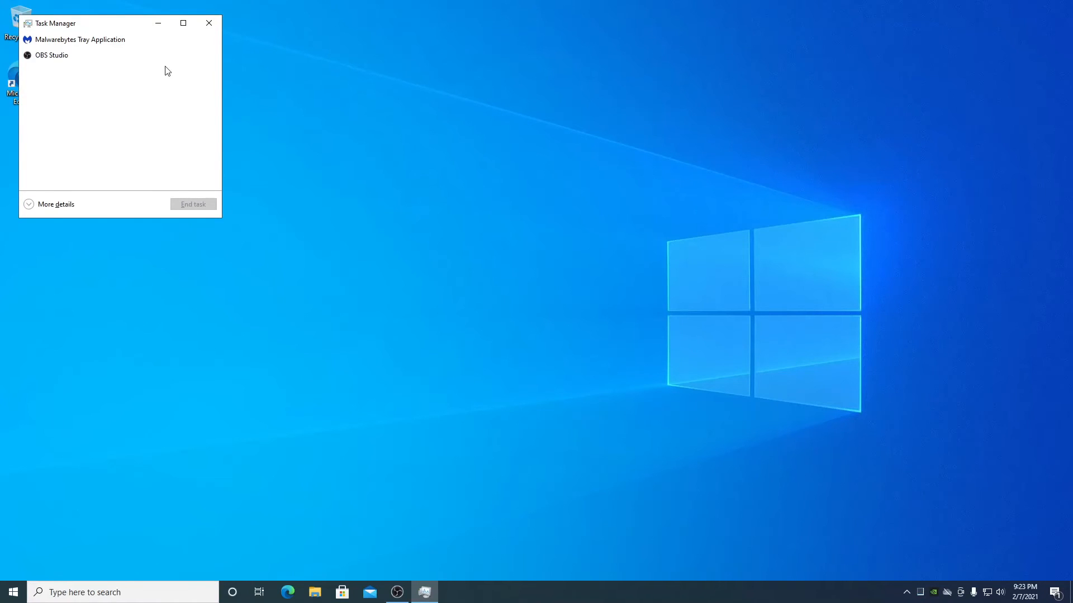
- Move Task Manager to mid-screen and leave it in the More details view
left_click_drag(93, 23, 460, 139)
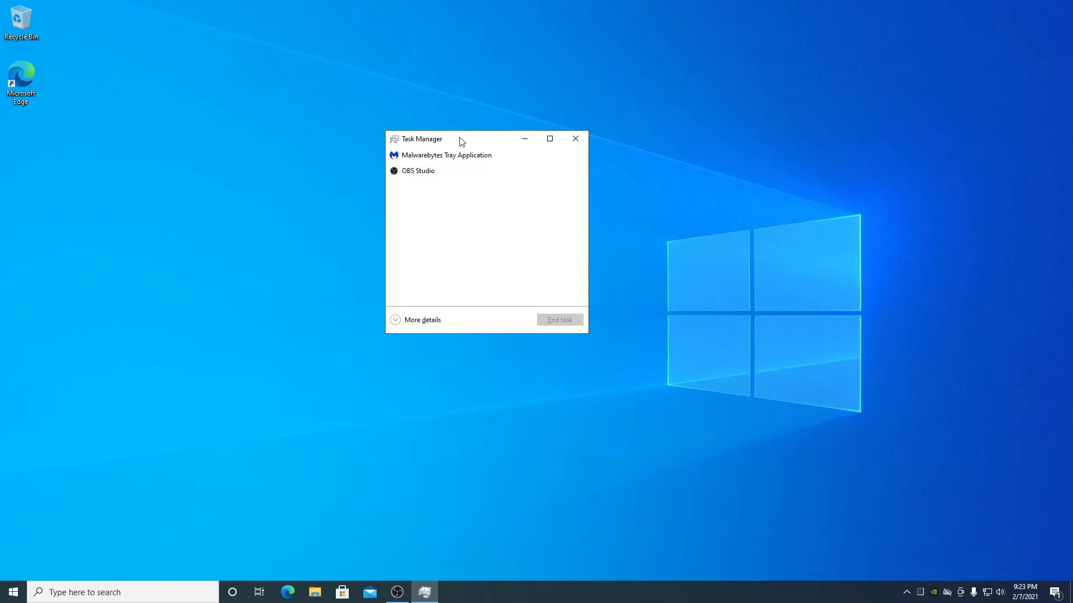
left_click(396, 320)
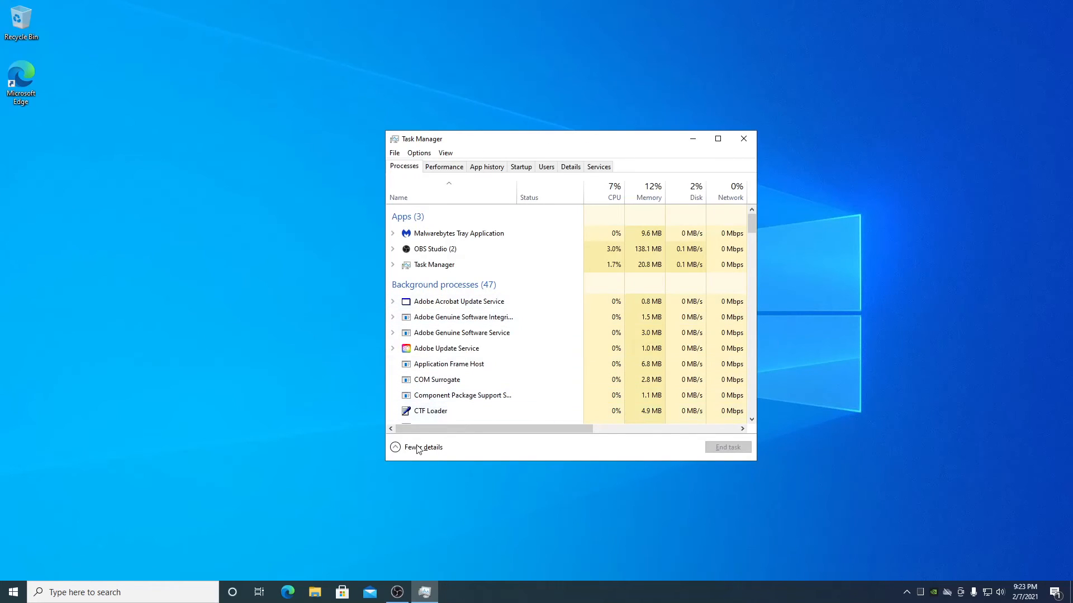
scroll(634, 338, "down", 4)
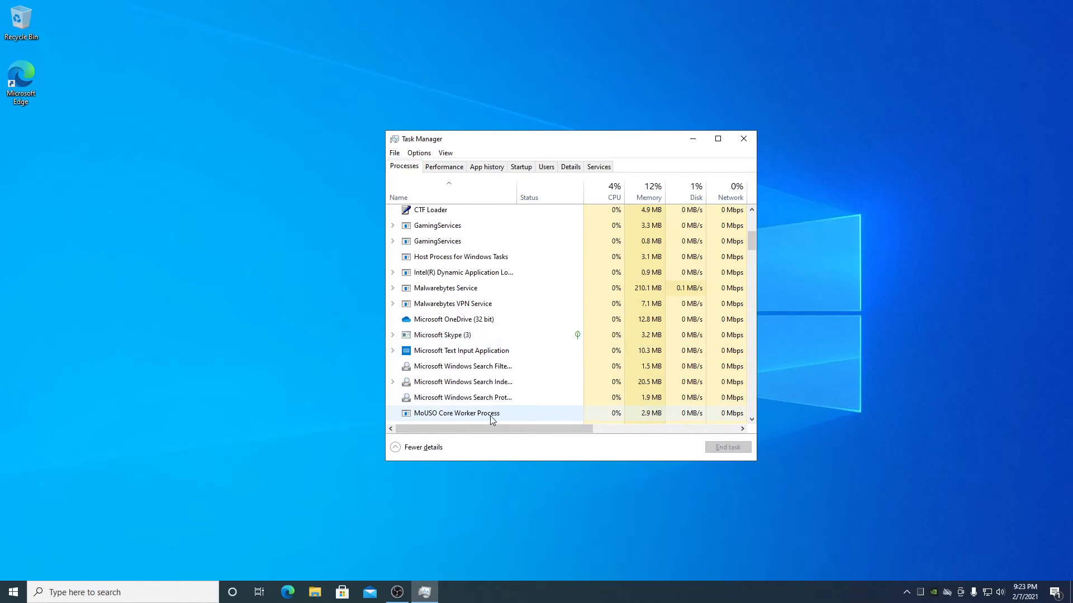
left_click(420, 448)
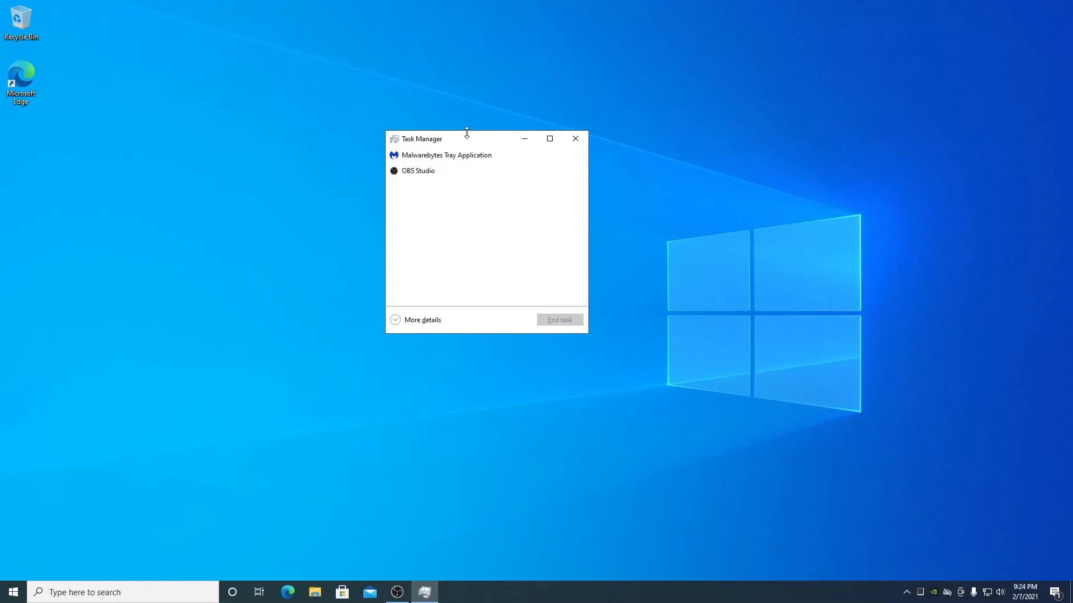
left_click(427, 325)
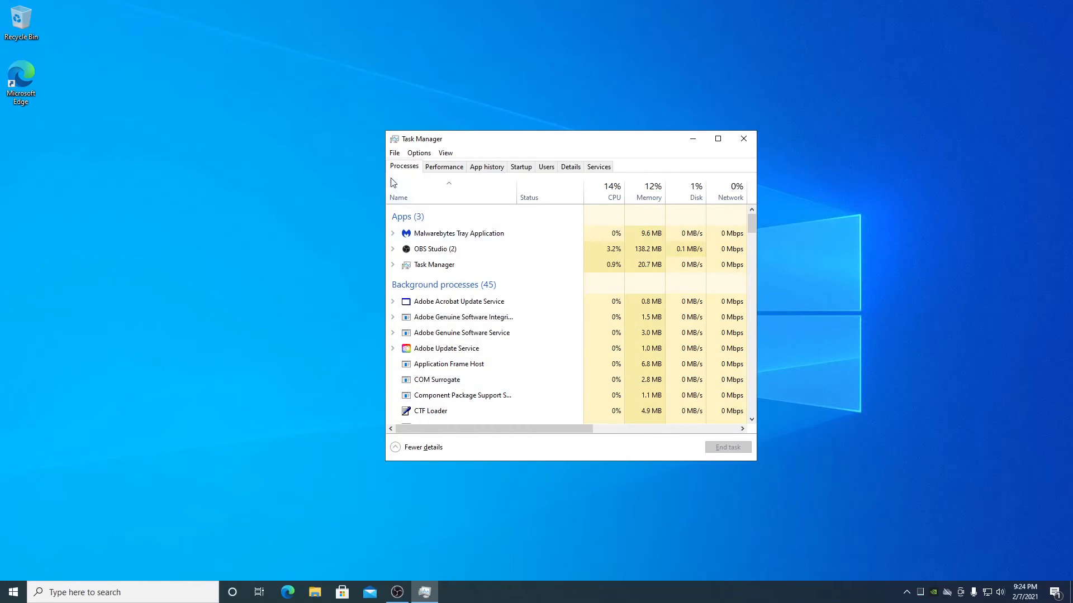
- On the Startup tab, sort by Status and disable Microsoft OneDrive
left_click(521, 167)
left_click_drag(612, 138, 527, 96)
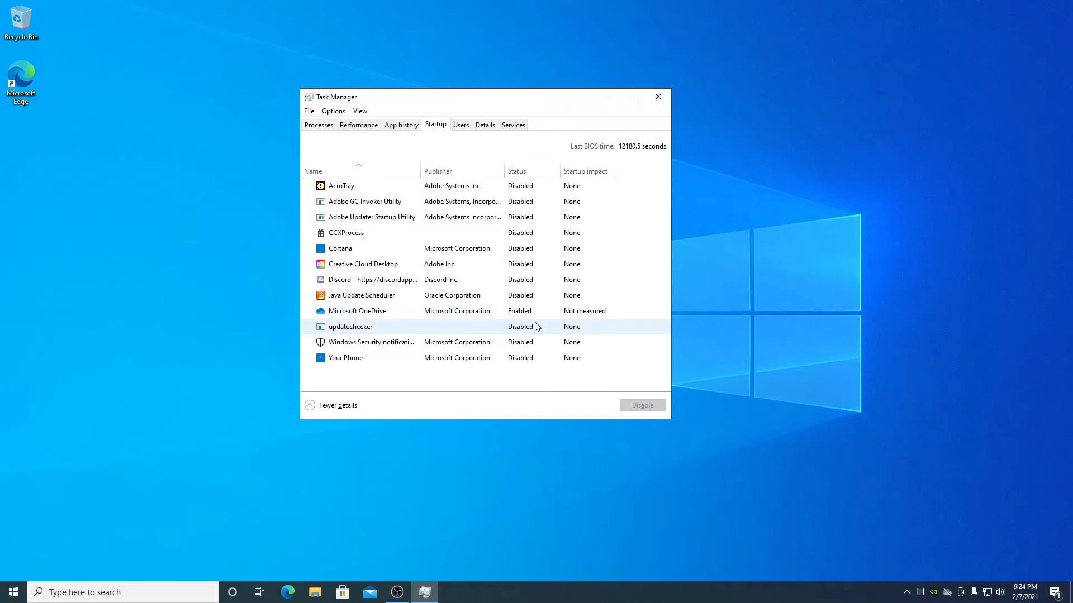
left_click(536, 177)
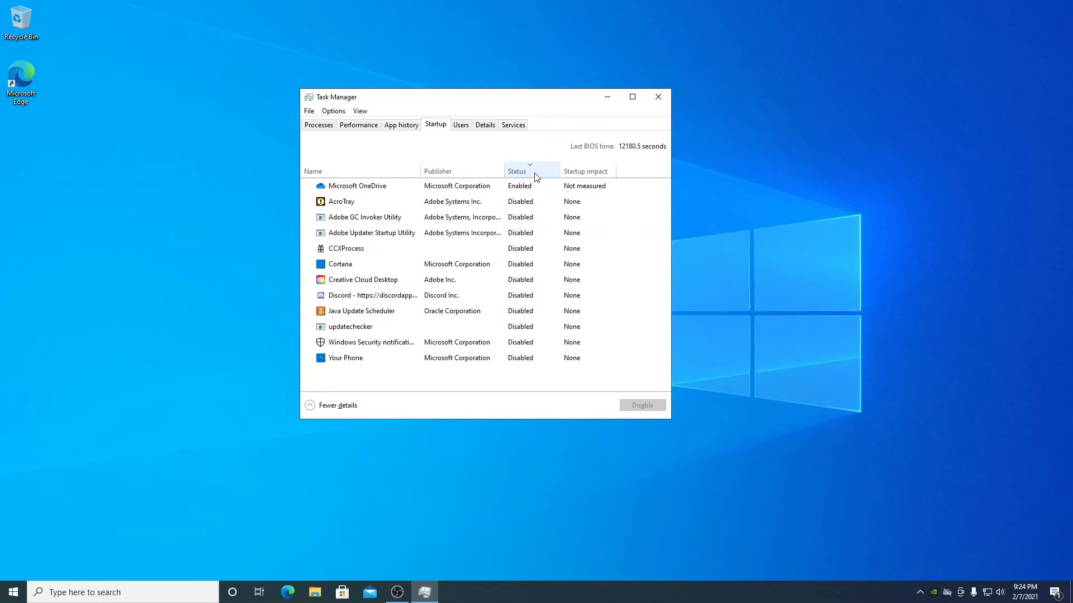
left_click(540, 177)
left_click(542, 176)
left_click(544, 177)
left_click(544, 177)
left_click(546, 188)
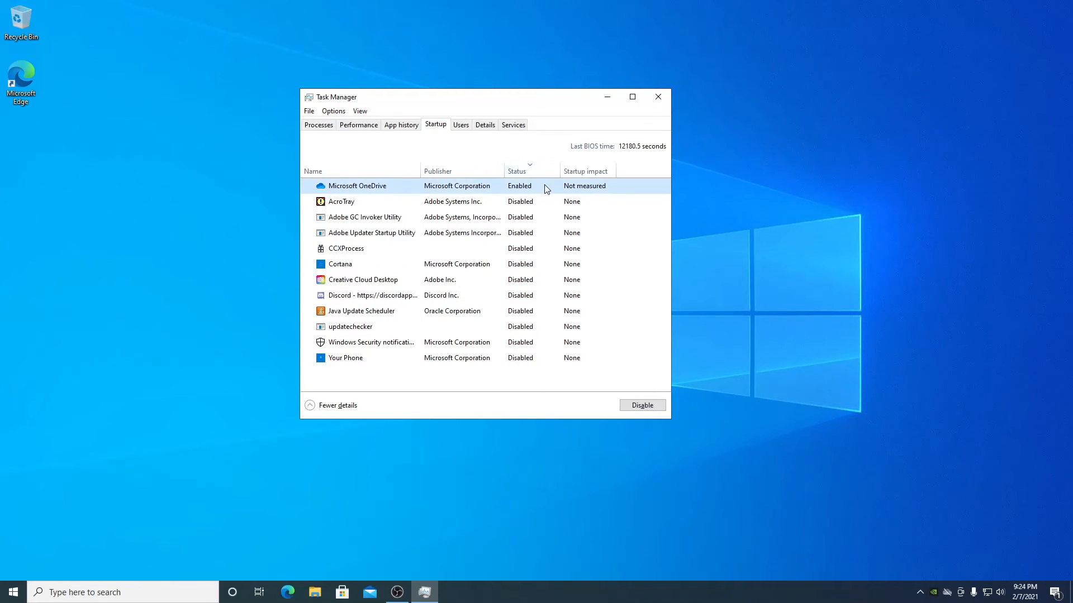
left_click(644, 404)
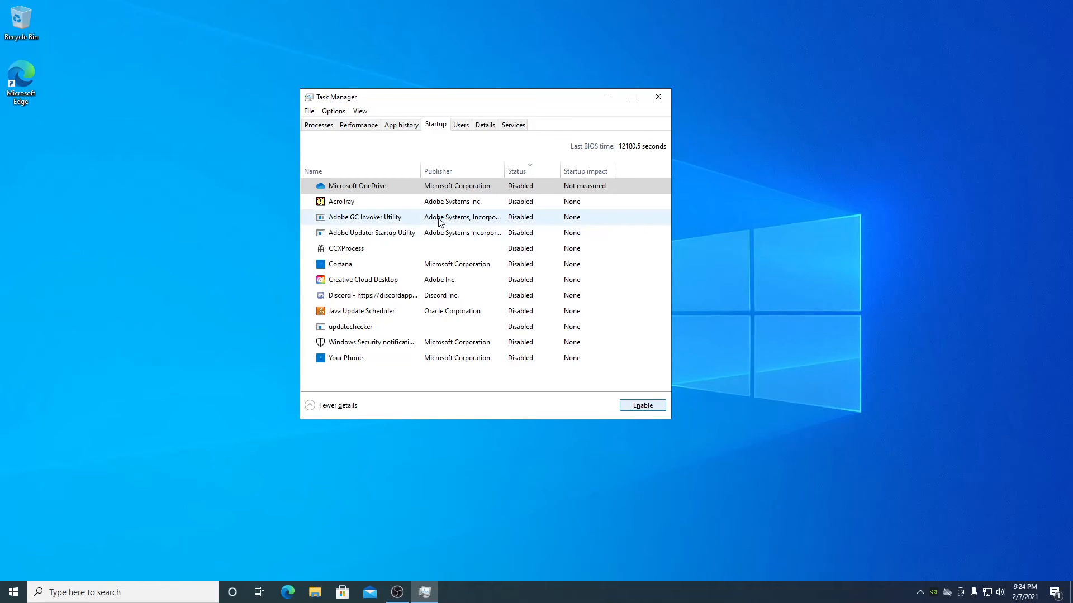
- Glance at the Performance and Processes tabs, then close Task Manager
left_click(360, 125)
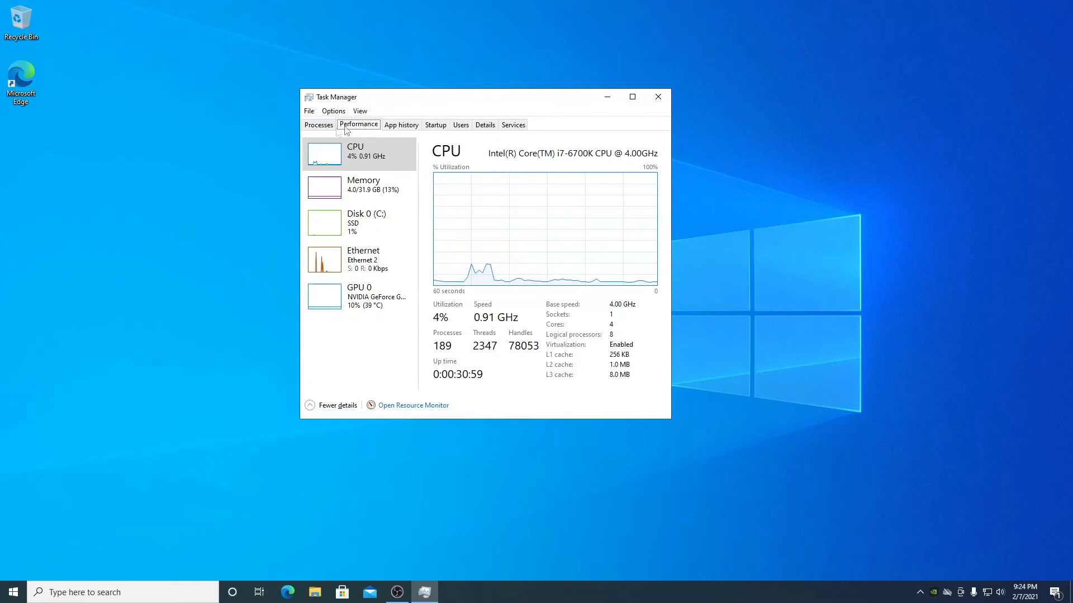
left_click(318, 126)
left_click(652, 106)
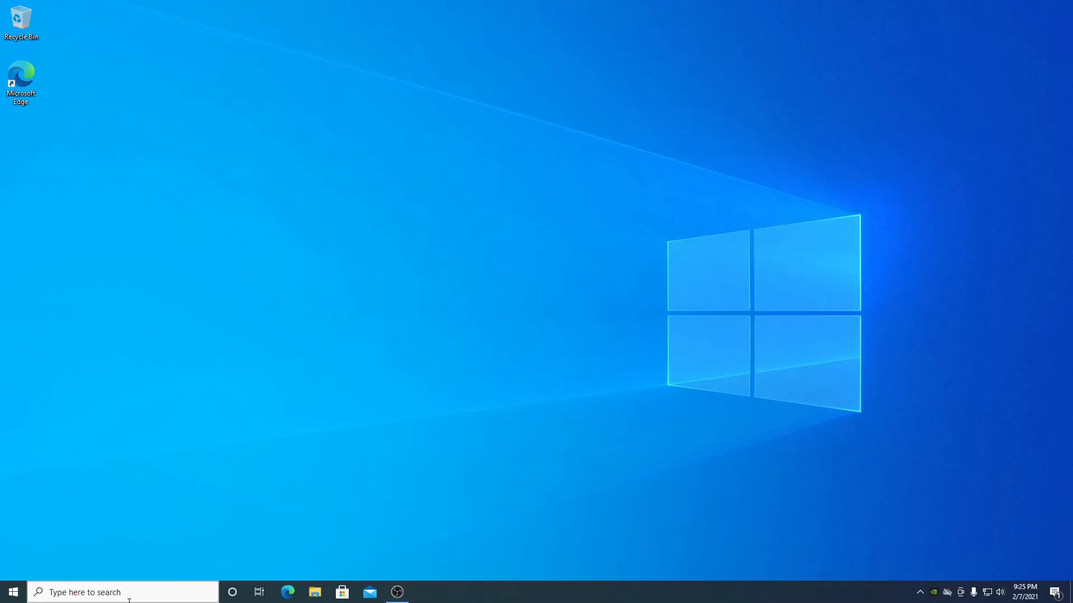
- Search Start for 'add or remove' and open Add or remove programs
key("super")
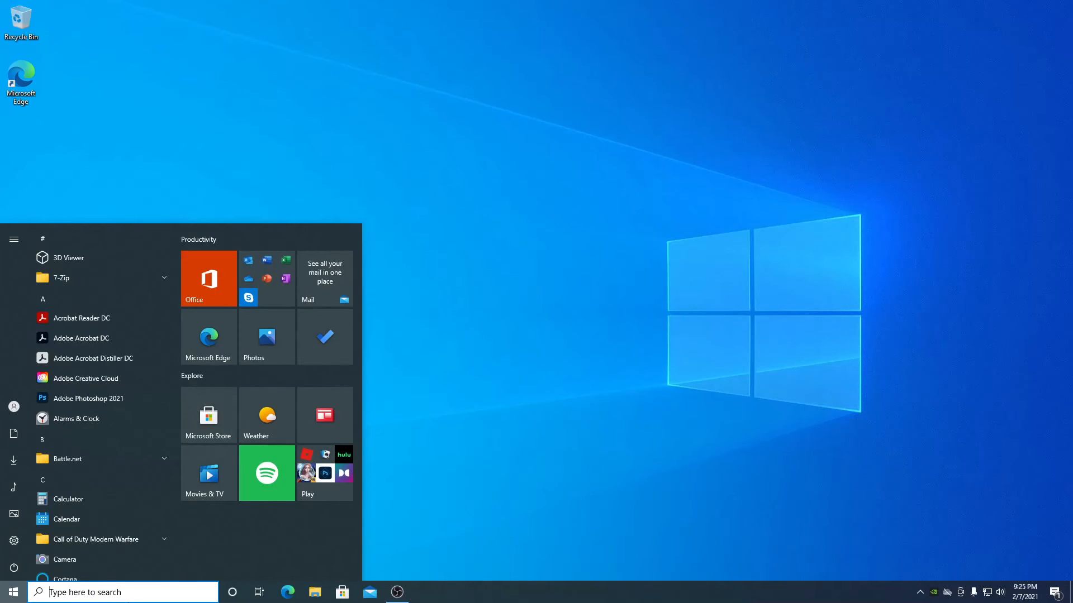
type("add ")
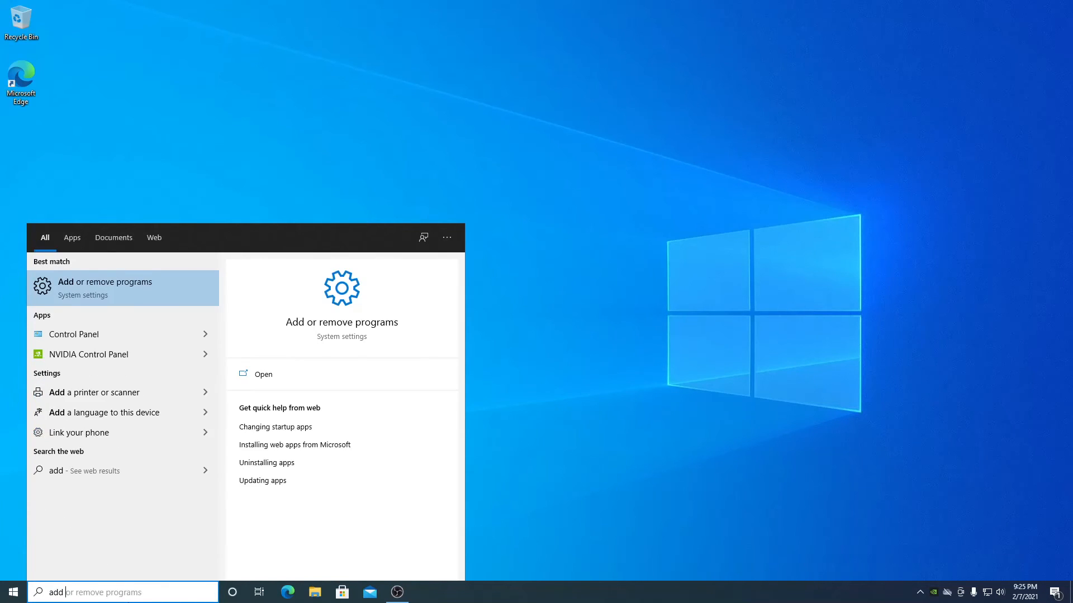
type("or remove")
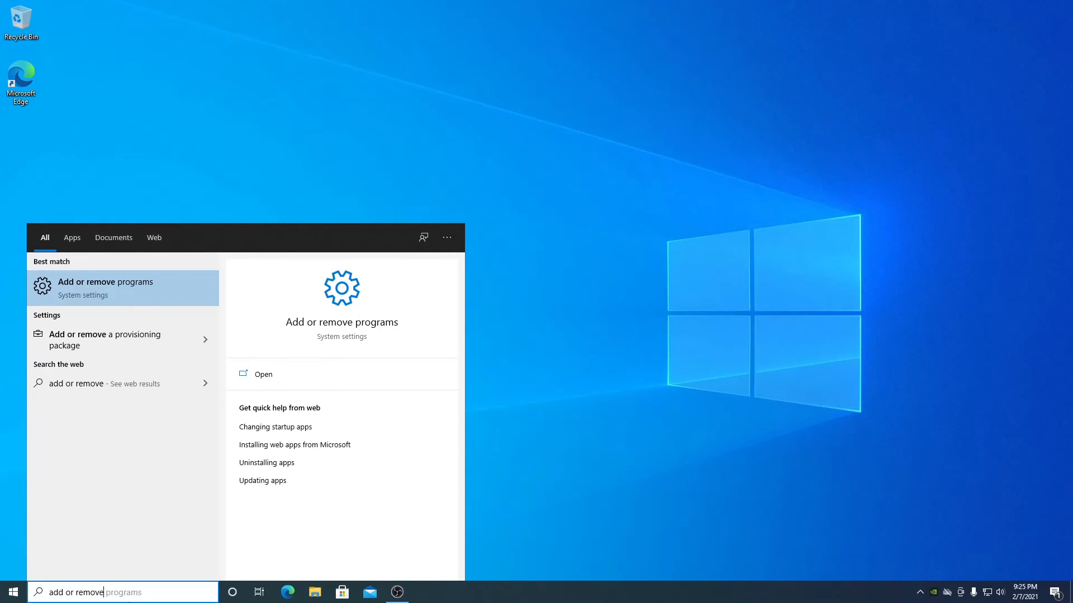
key("Return")
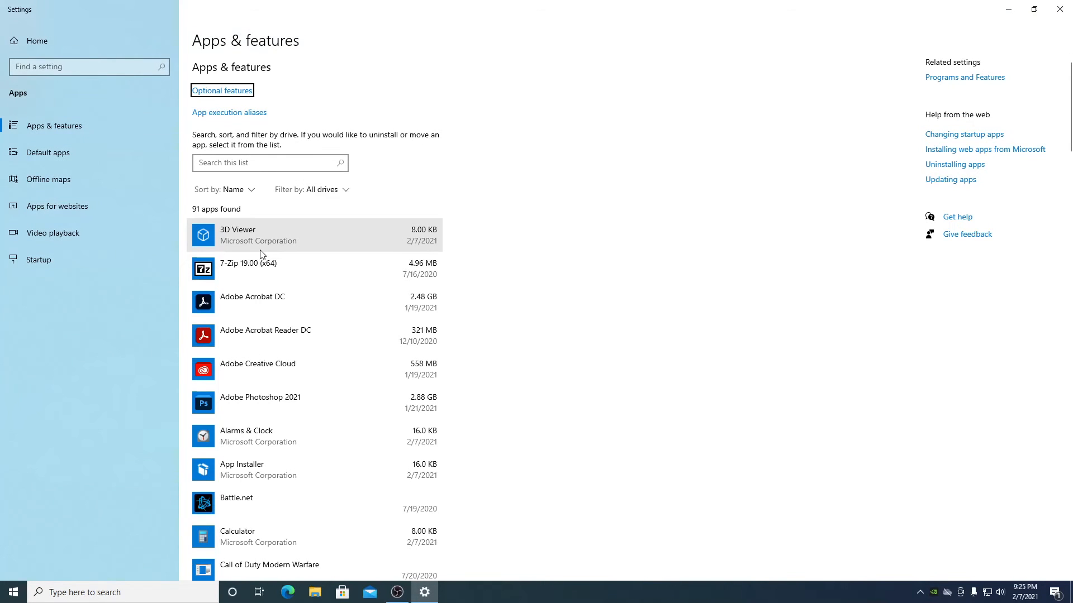
- Uninstall 3D Viewer and Feedback Hub from Apps & features
left_click(286, 243)
left_click(412, 281)
left_click(471, 259)
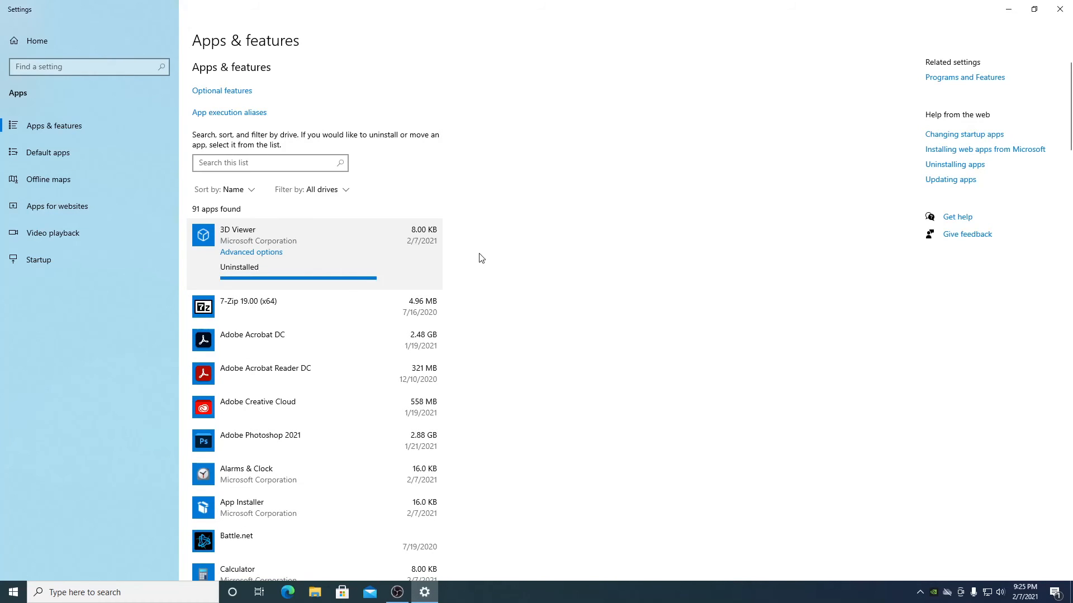
scroll(424, 293, "down", 3)
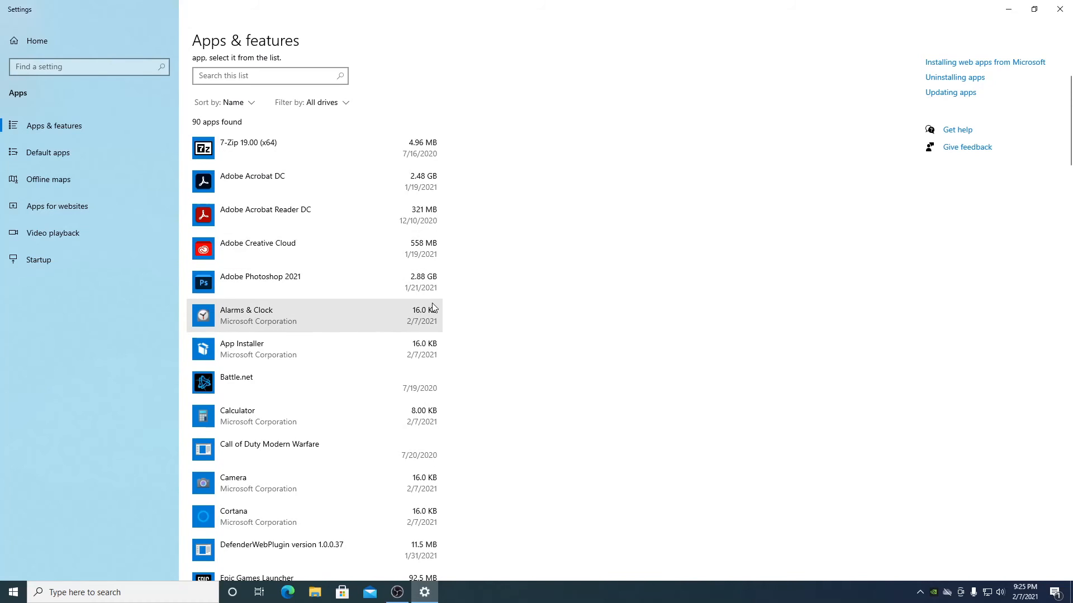
scroll(433, 306, "down", 5)
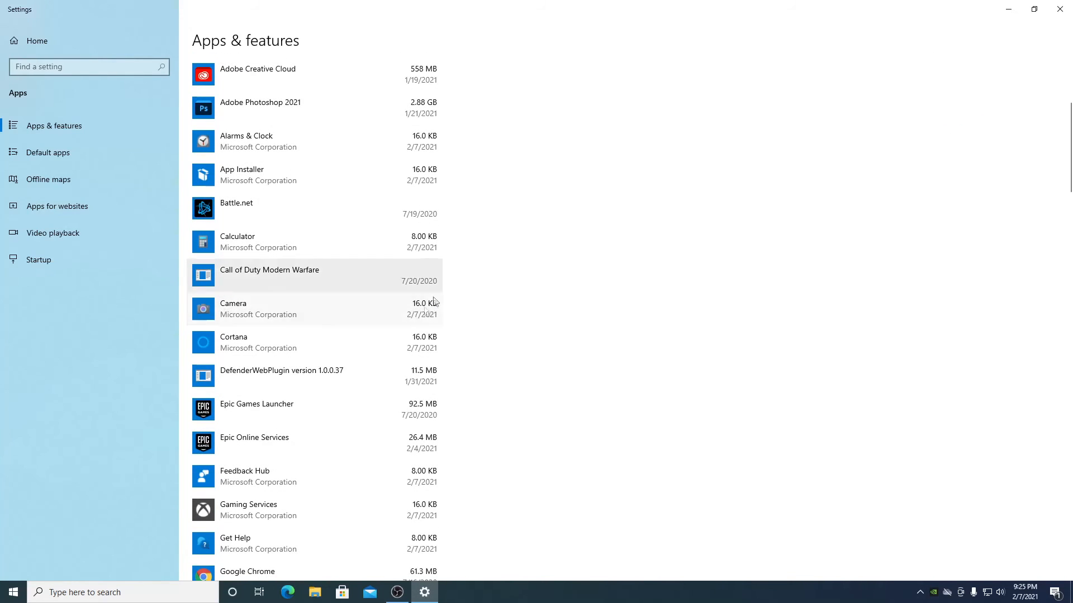
scroll(392, 361, "down", 3)
left_click(364, 383)
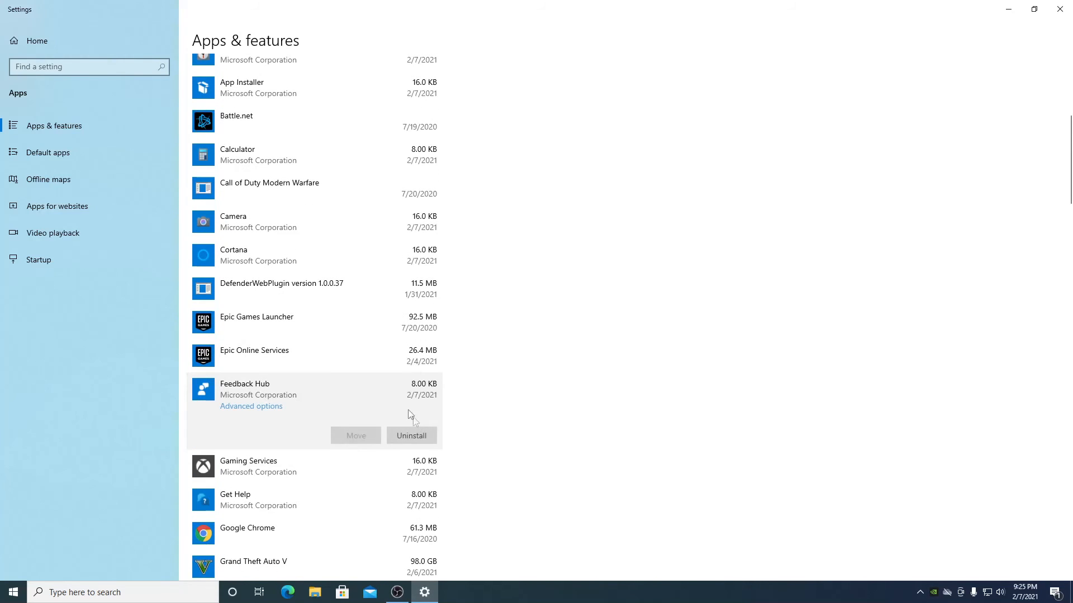
left_click(419, 435)
left_click(461, 409)
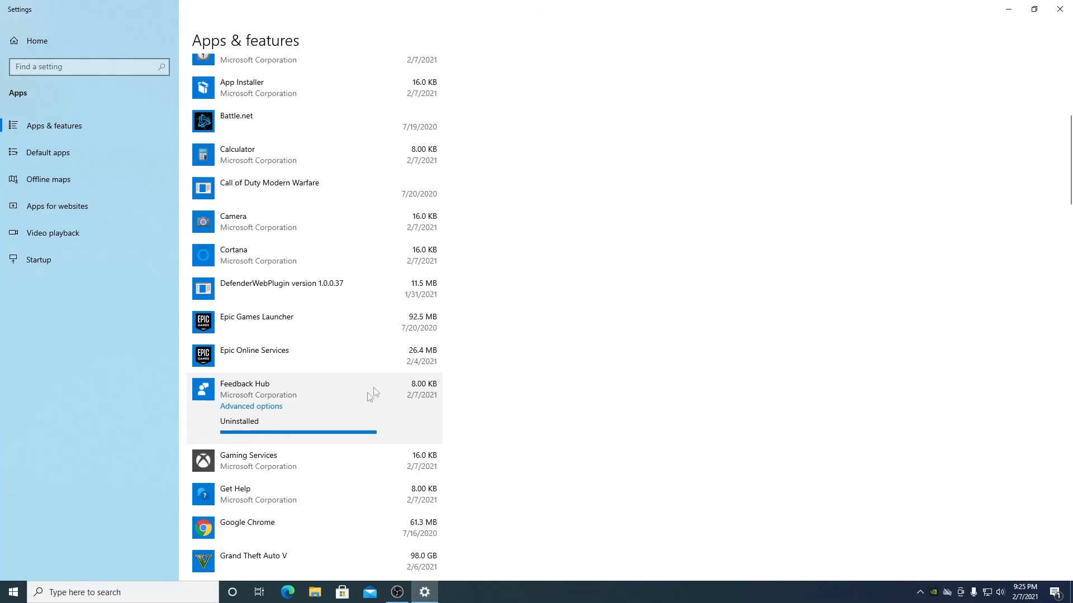
- Uninstall Microsoft OneDrive, confirming the removal on the second attempt
scroll(391, 293, "down", 3)
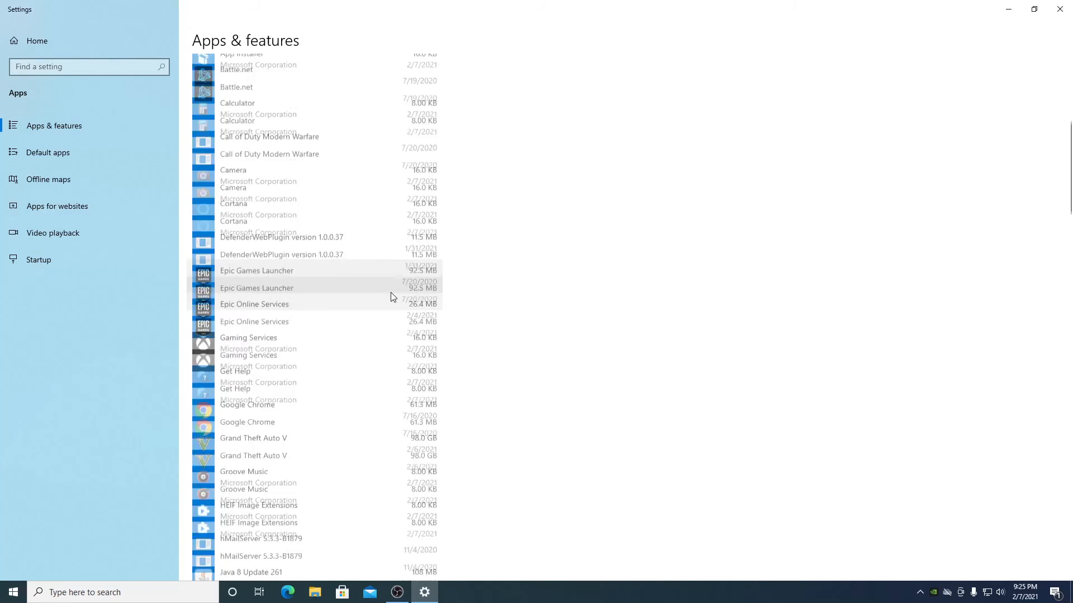
scroll(396, 342, "down", 3)
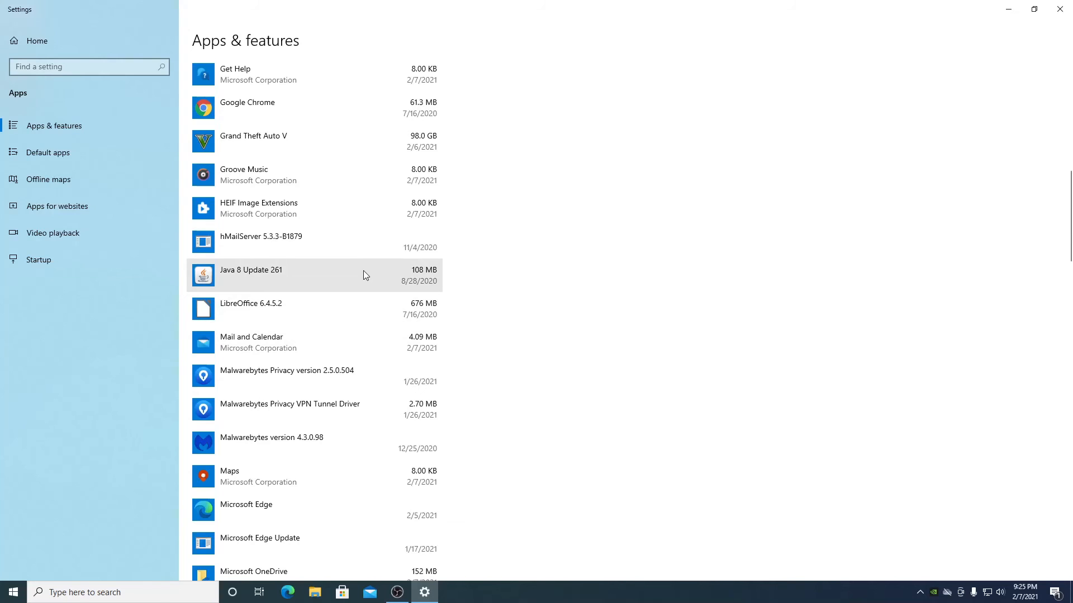
scroll(363, 273, "down", 2)
left_click(329, 458)
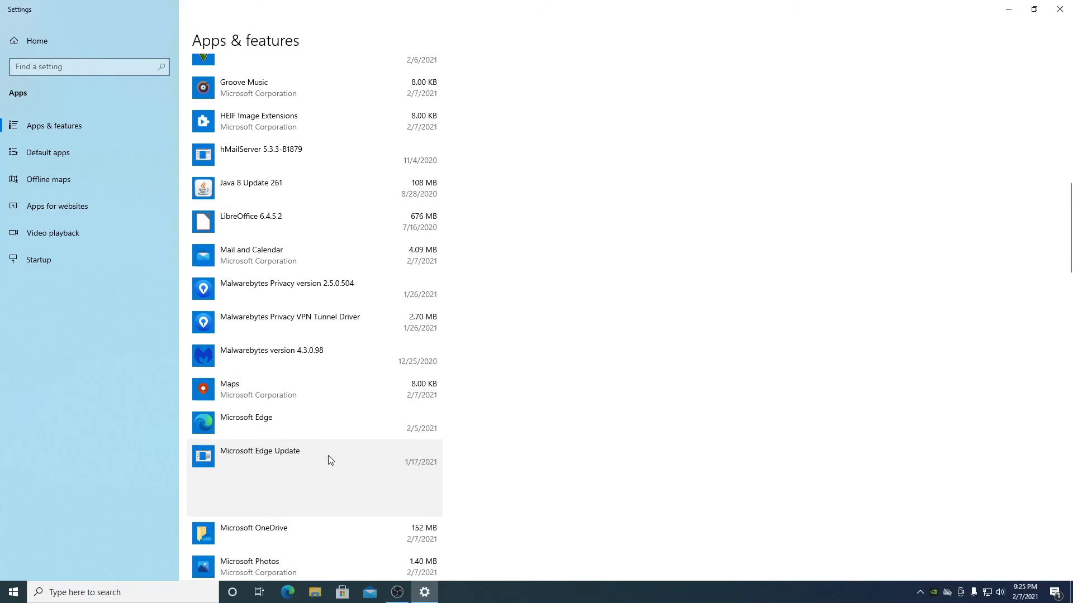
scroll(346, 438, "down", 3)
left_click(376, 371)
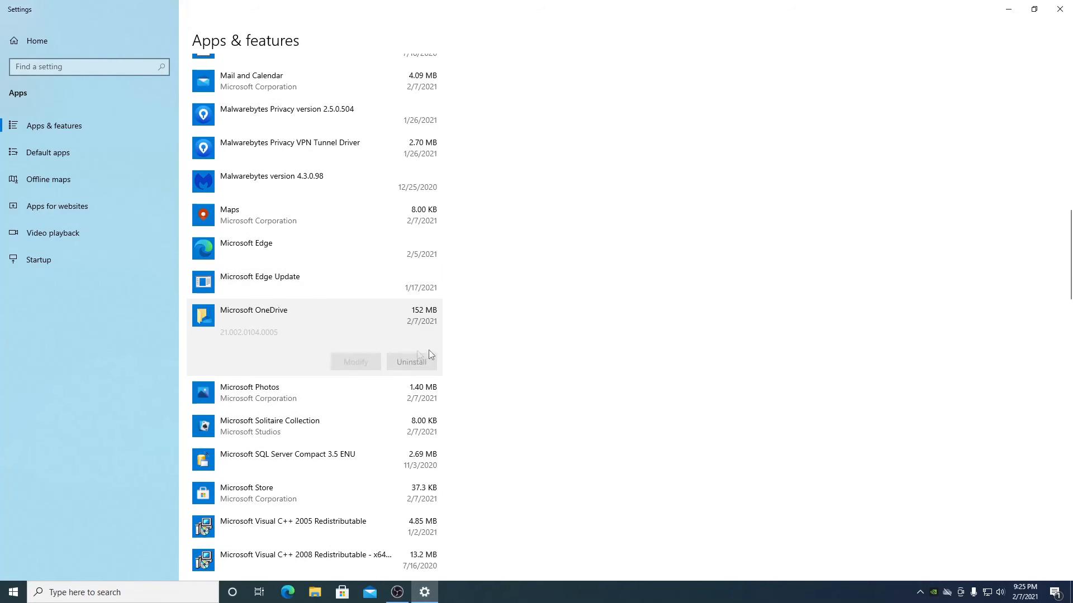
left_click(425, 364)
left_click(462, 335)
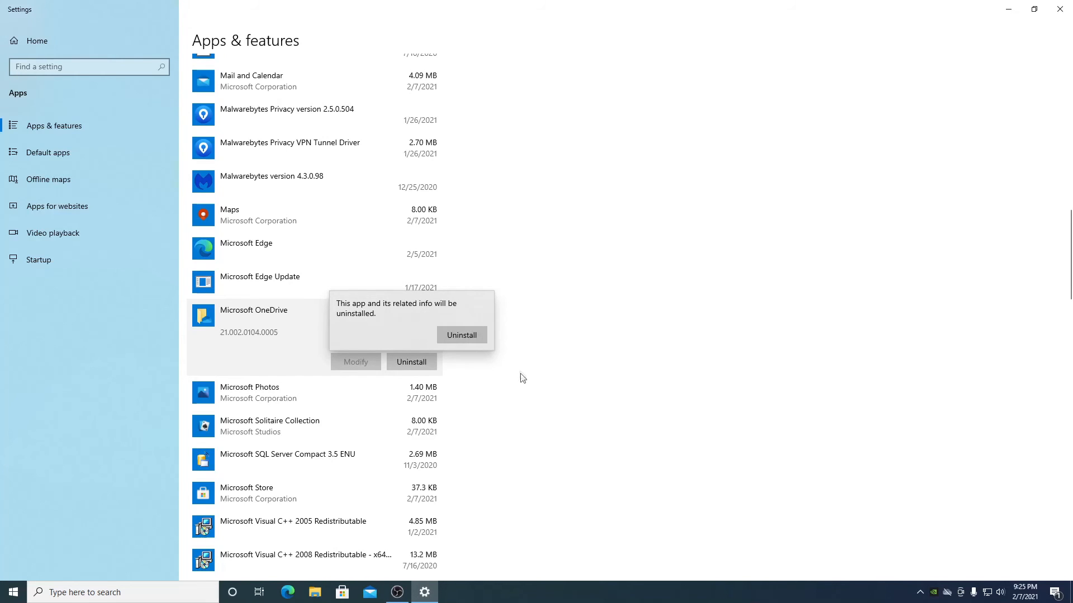
scroll(519, 374, "down", 2)
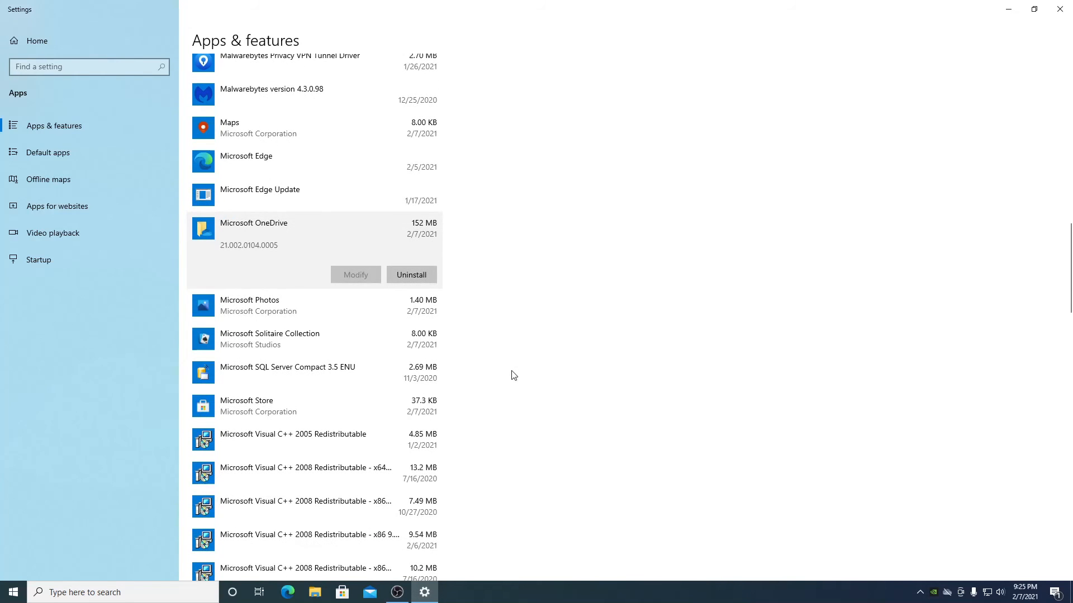
scroll(478, 363, "up", 2)
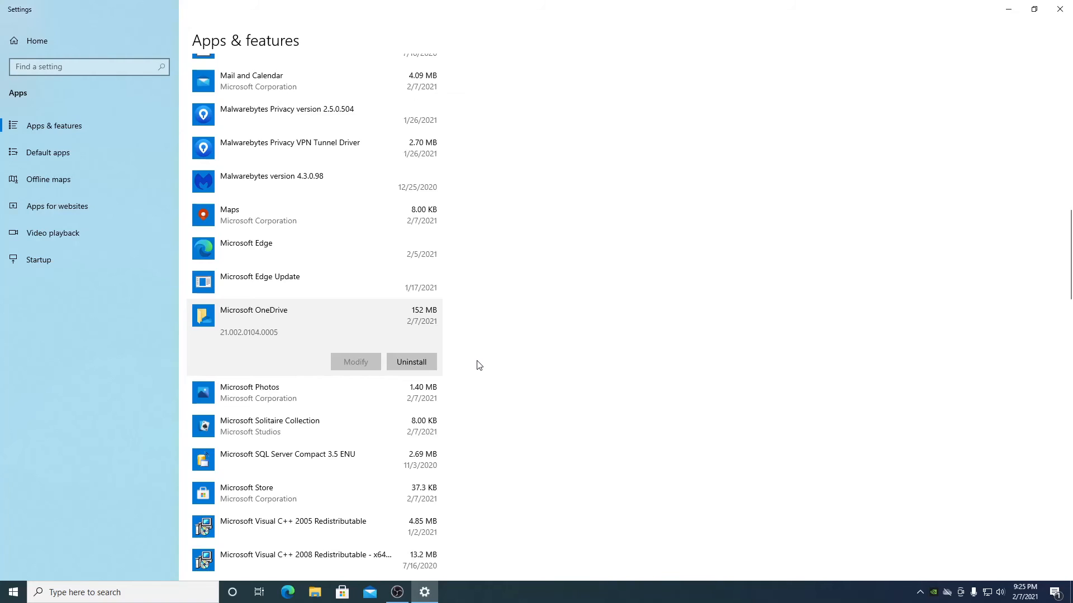
left_click(411, 361)
left_click(465, 334)
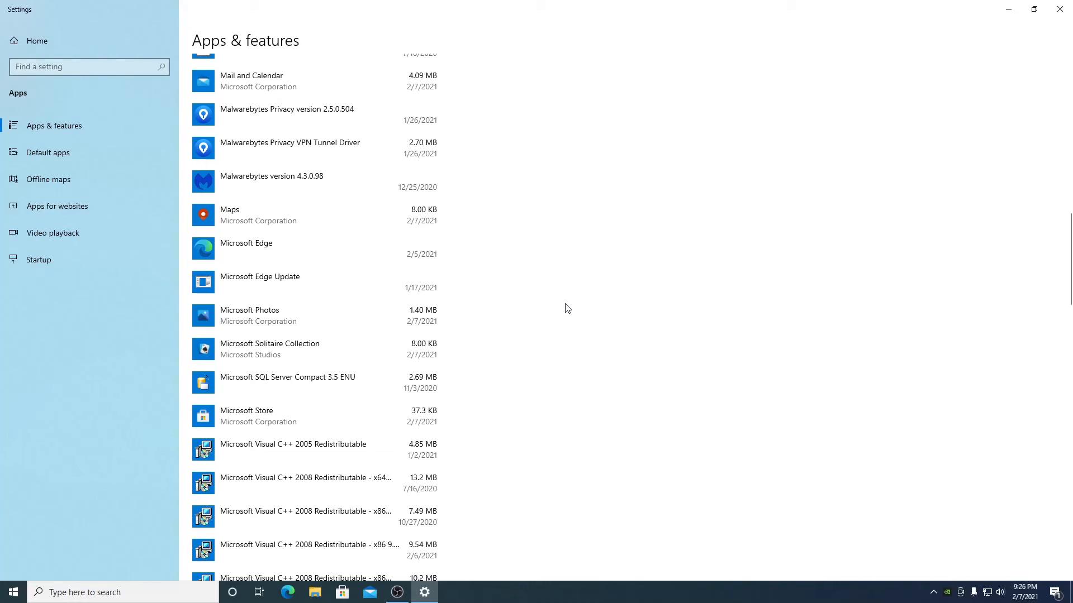
- Uninstall Mixed Reality Portal from Apps & features
scroll(520, 338, "down", 3)
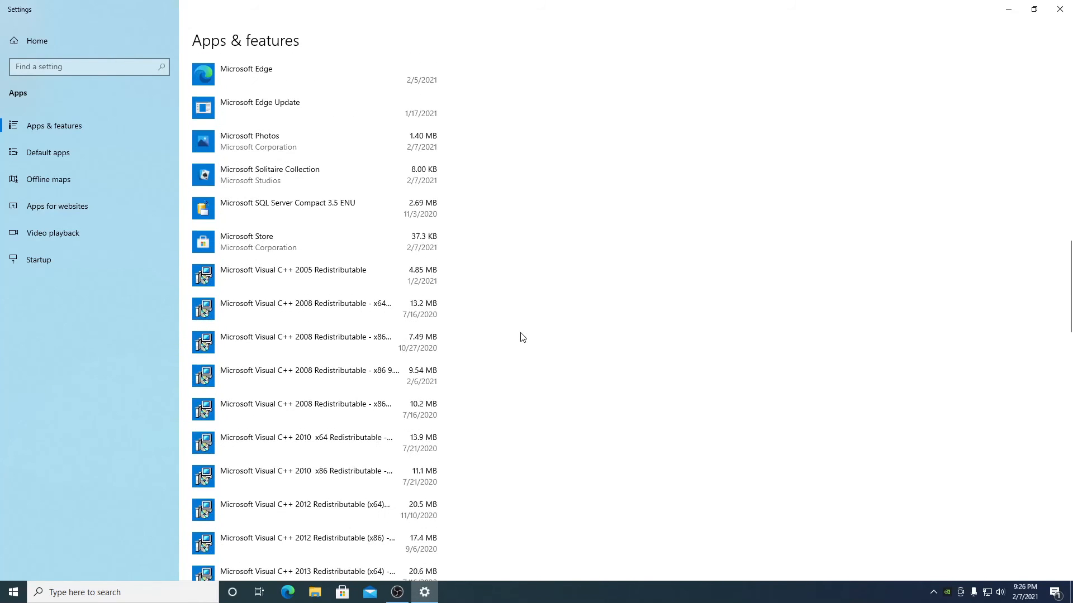
scroll(522, 337, "down", 8)
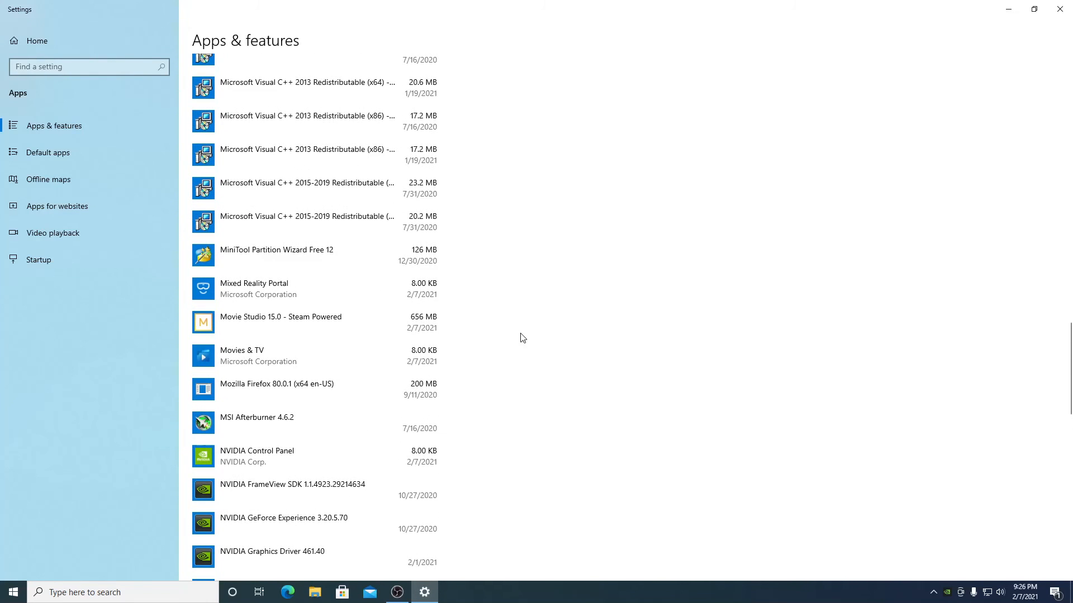
left_click(431, 287)
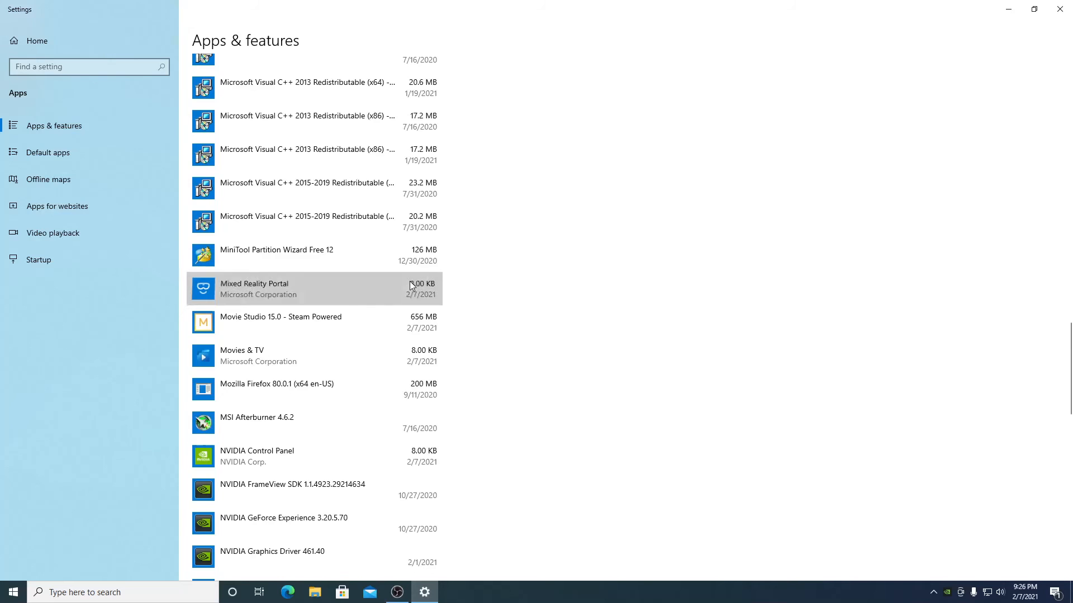
left_click(412, 335)
left_click(453, 311)
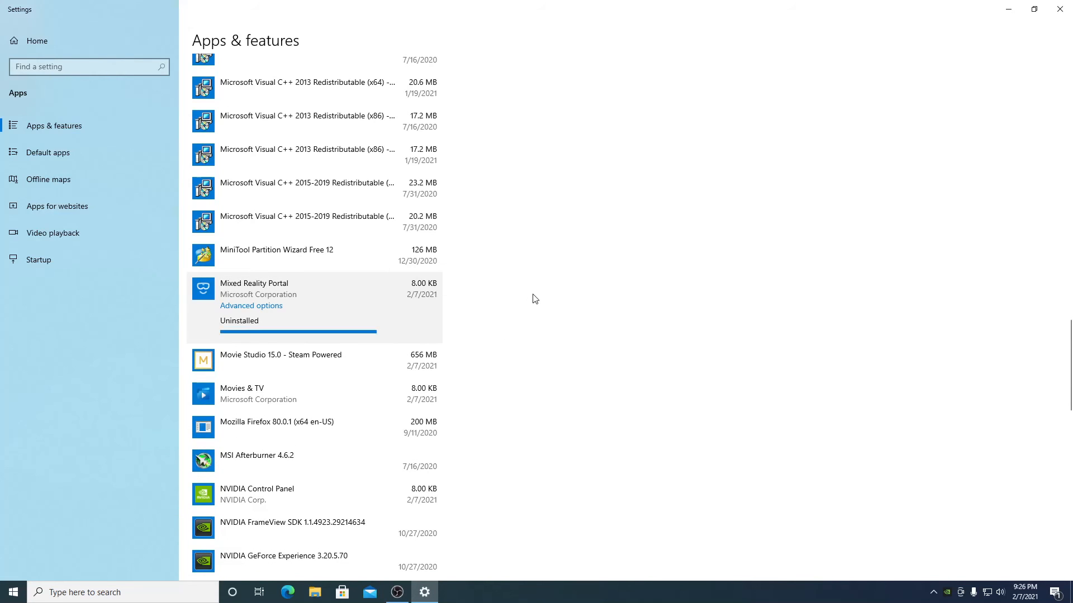
- Uninstall Office and OneNote
scroll(535, 299, "down", 8)
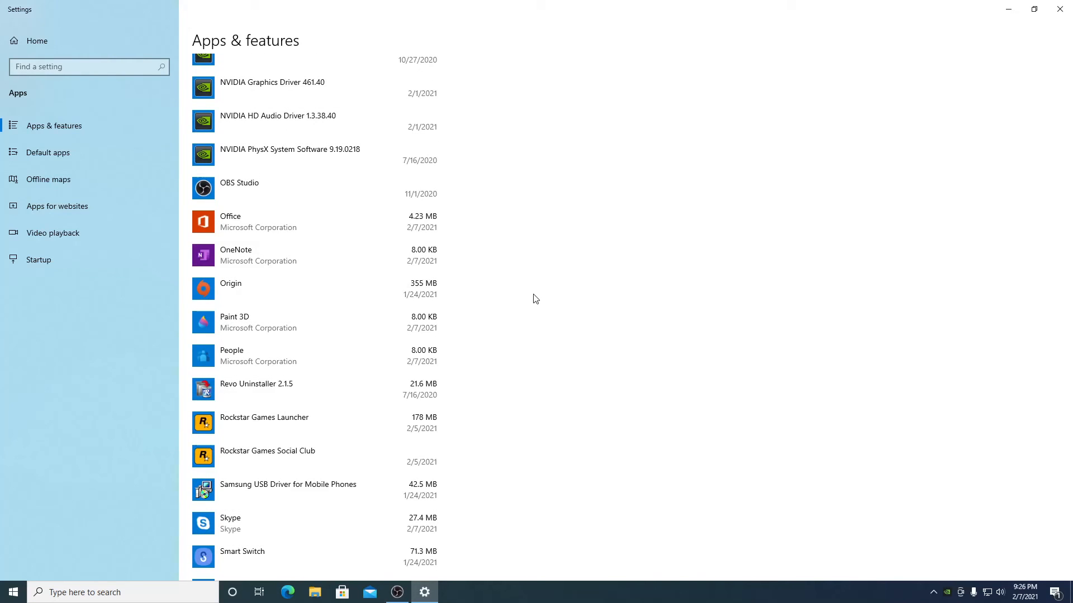
left_click(352, 239)
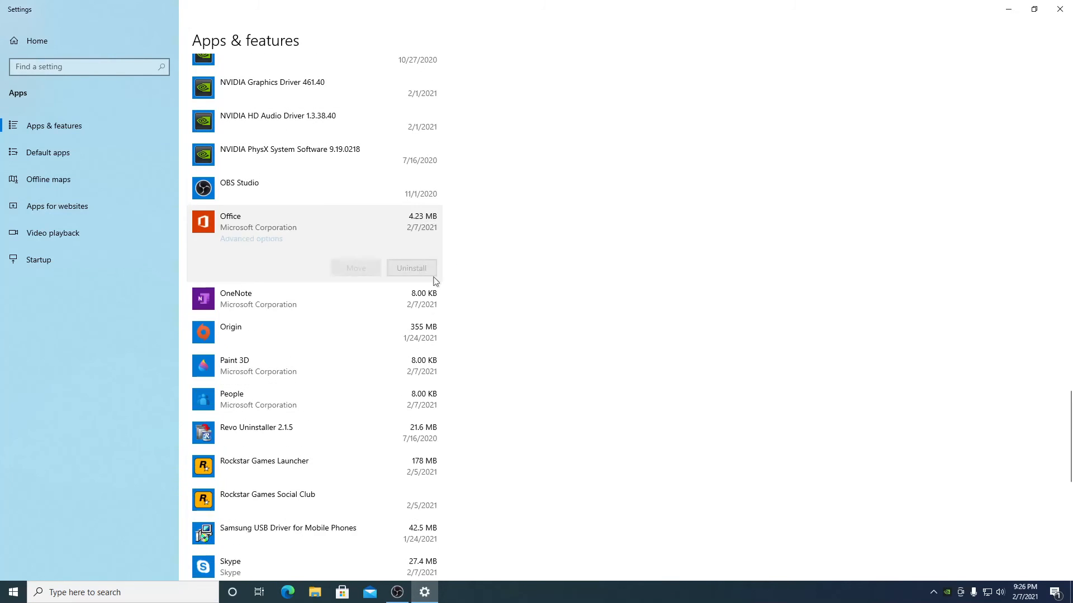
left_click(425, 272)
left_click(463, 247)
left_click(419, 280)
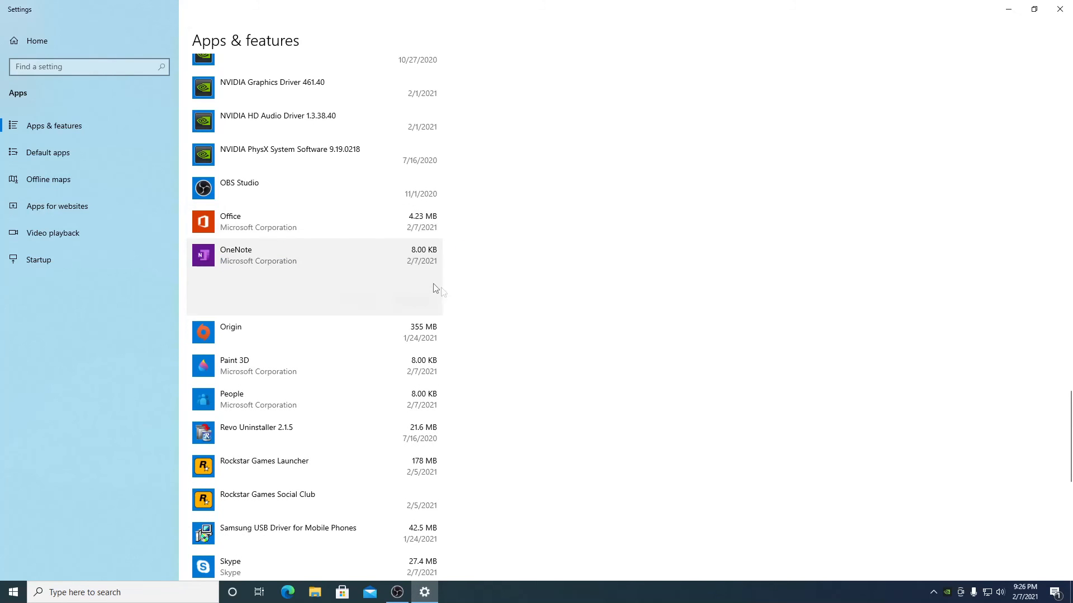
left_click(429, 305)
left_click(466, 283)
- Uninstall Skype
scroll(455, 292, "down", 8)
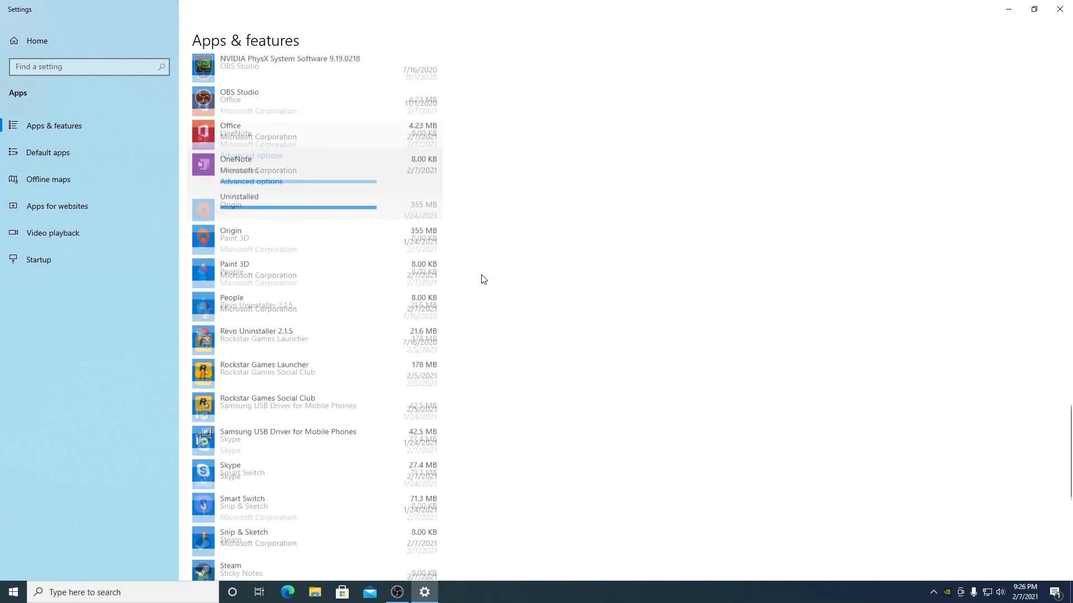
left_click(394, 207)
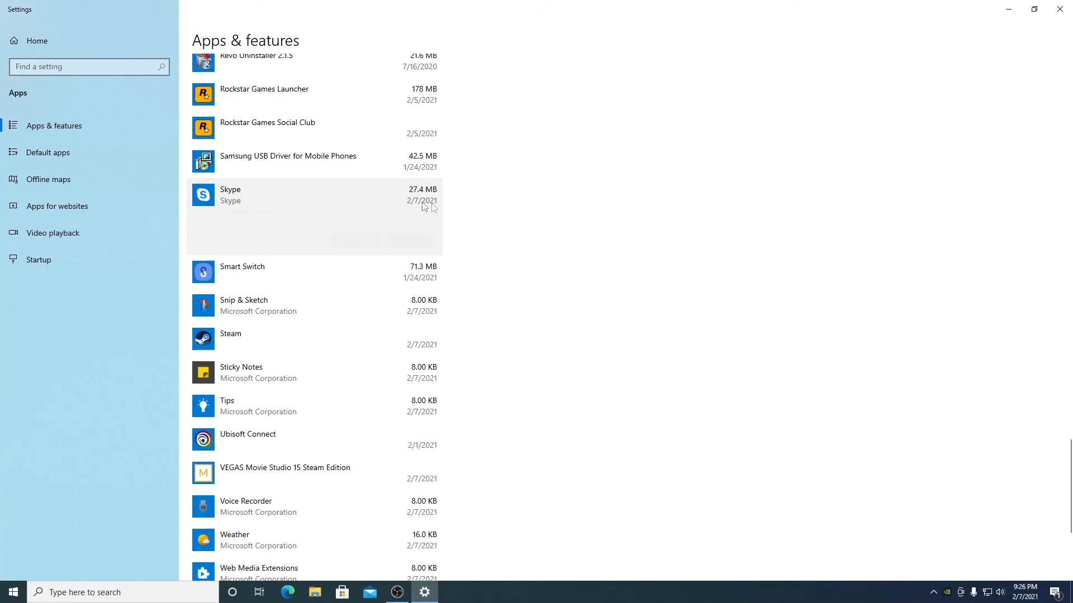
left_click(428, 243)
left_click(457, 219)
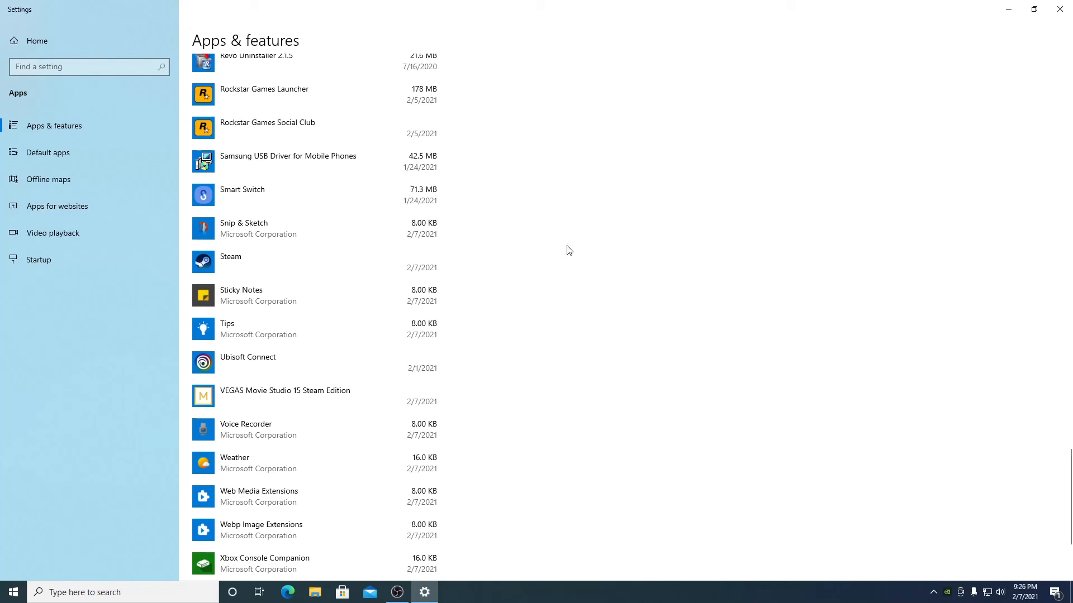
scroll(454, 330, "up", 12)
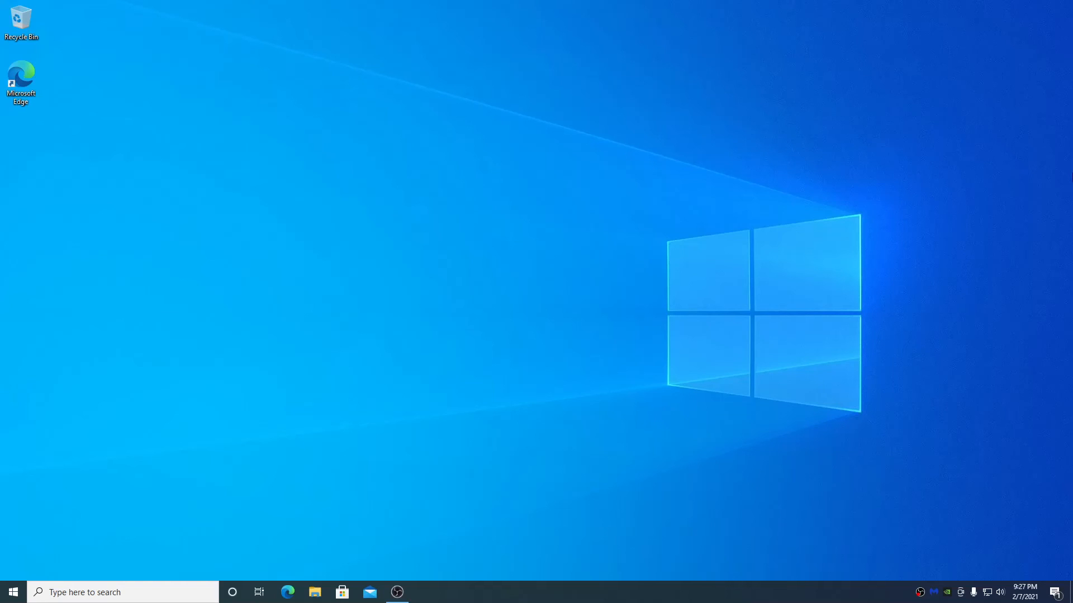
- Unpin the Productivity and Explore tile groups from Start
key("super")
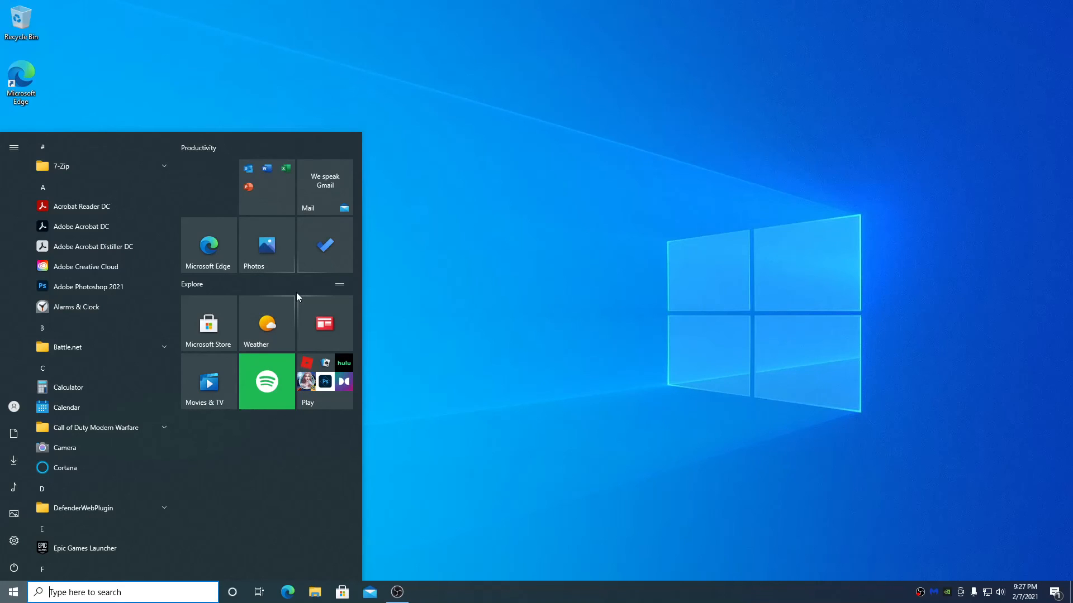
right_click(250, 175)
right_click(308, 169)
right_click(279, 185)
right_click(200, 149)
left_click(217, 162)
right_click(215, 158)
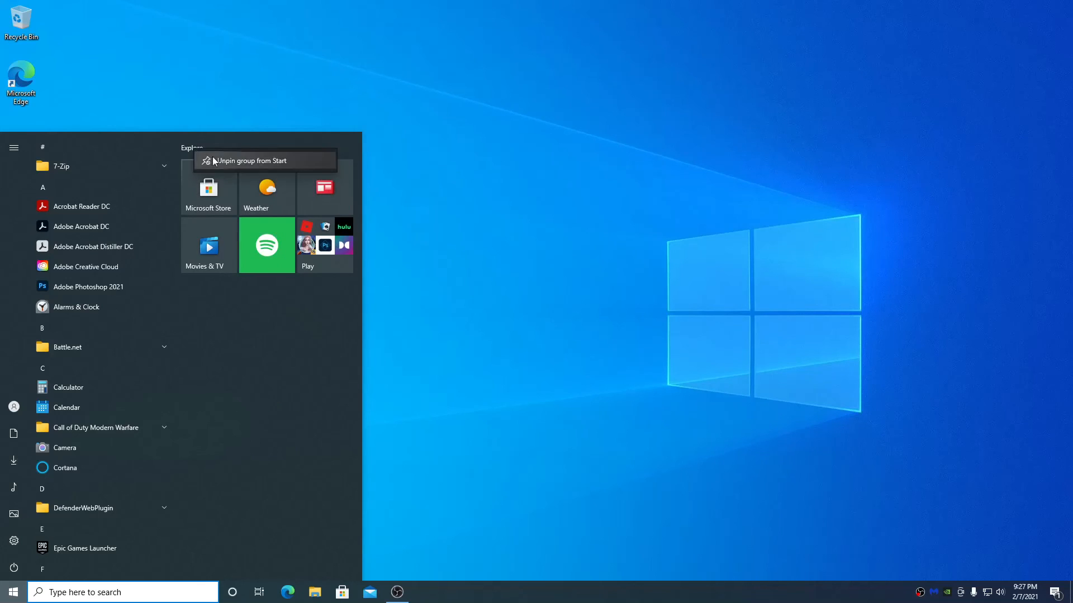
left_click(222, 161)
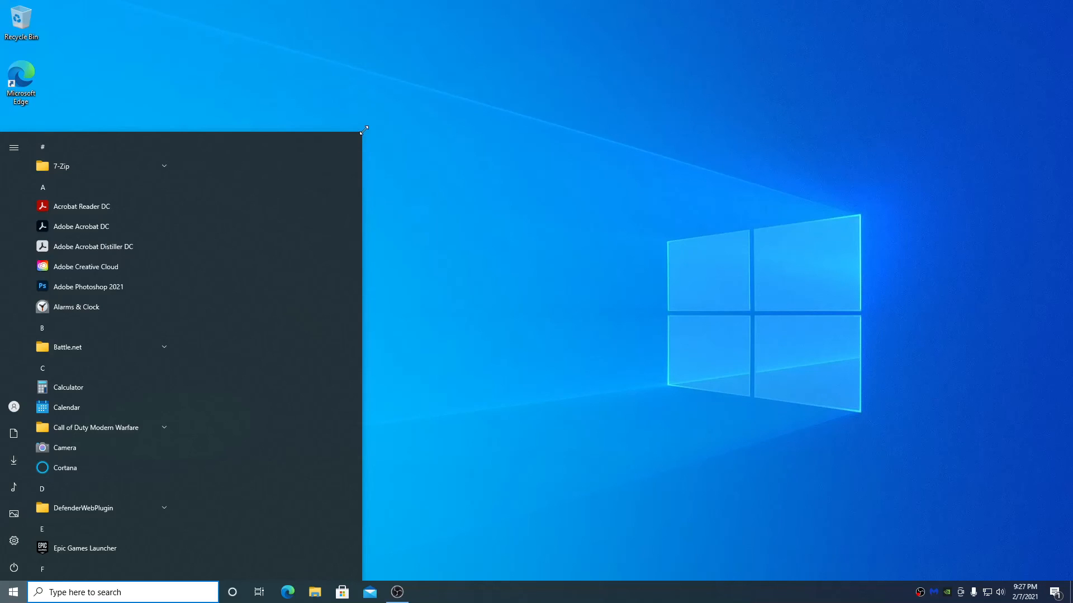
- Shrink the Start menu to just the app list and scroll through it
left_click_drag(364, 130, 180, 364)
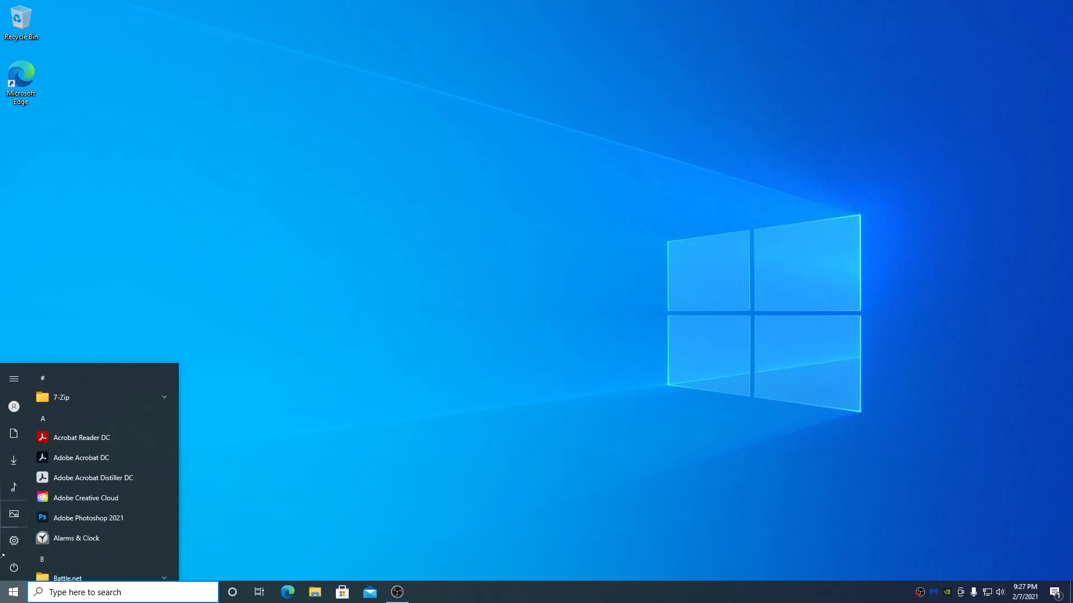
left_click(507, 304)
left_click(2, 600)
left_click(410, 242)
left_click(2, 599)
mouse_move(18, 461)
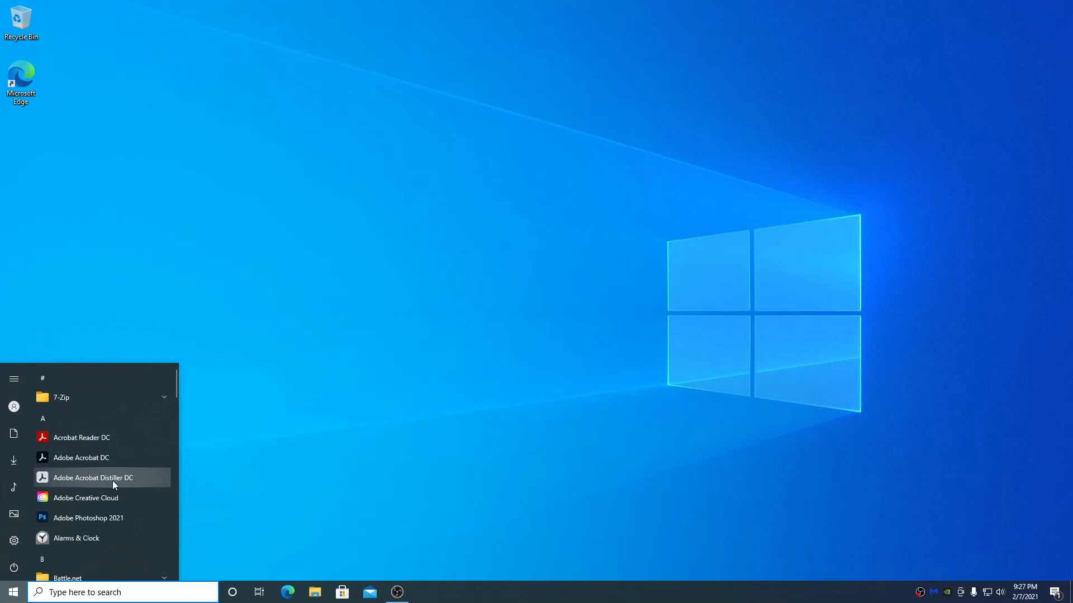
scroll(112, 481, "down", 5)
scroll(112, 481, "down", 10)
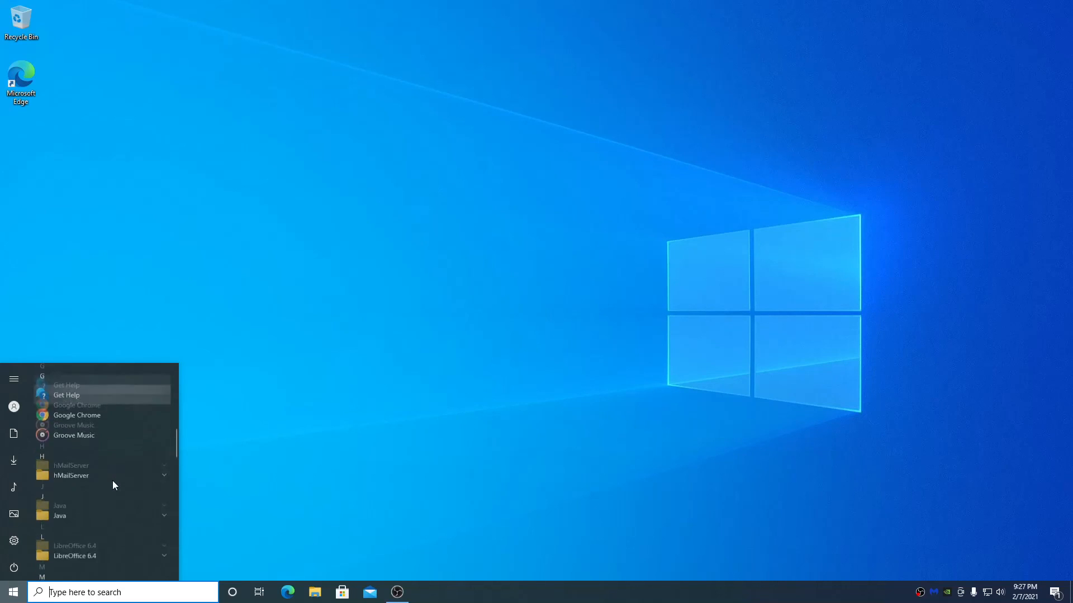
scroll(112, 485, "down", 10)
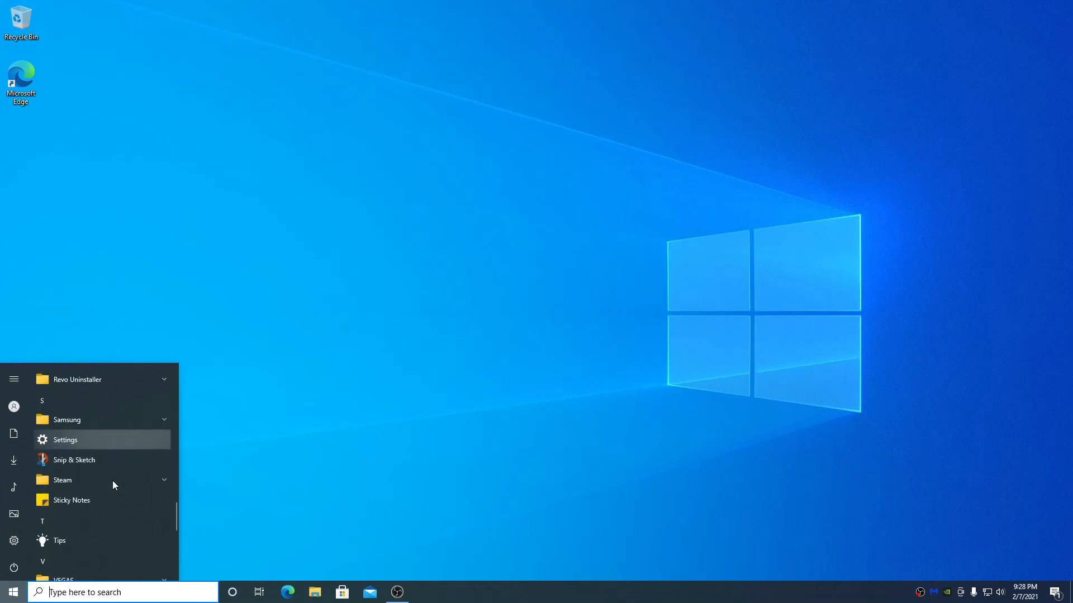
scroll(111, 484, "down", 2)
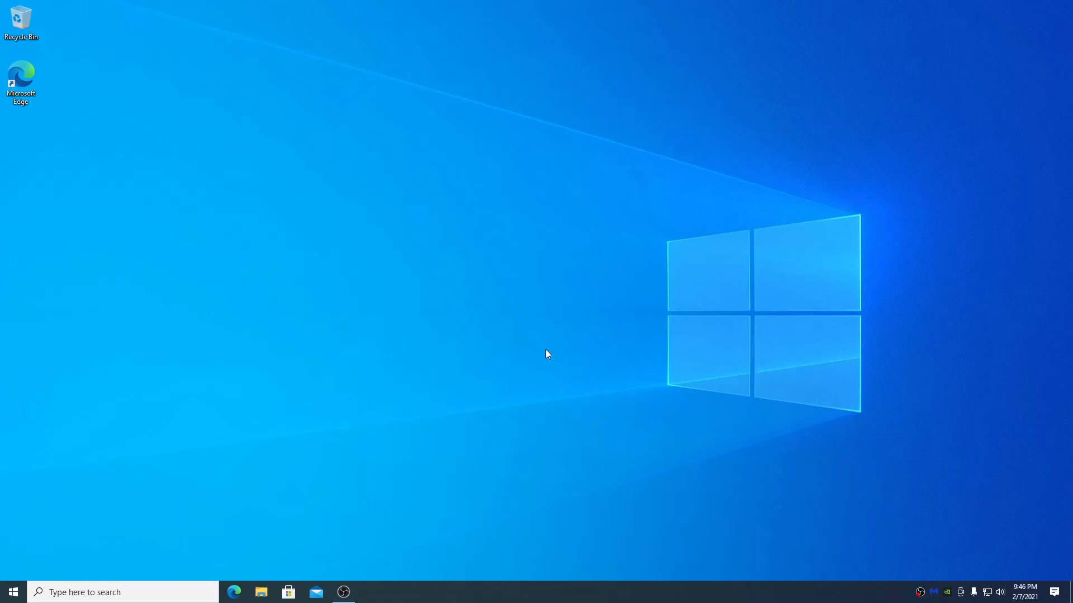
- Check for updates under Update & Security until it reports up to date, then close Settings
key("super")
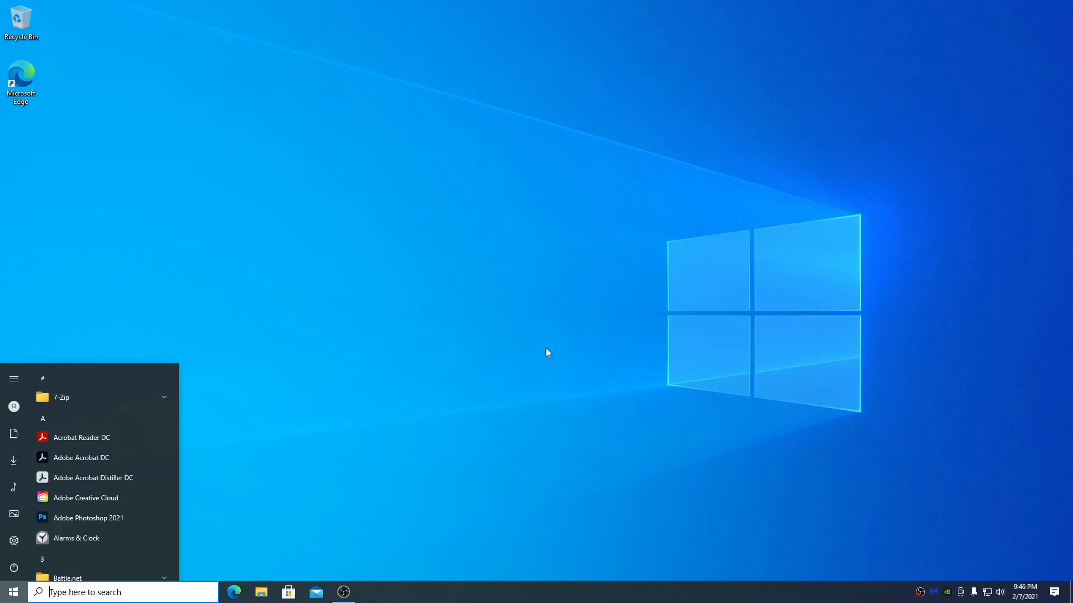
mouse_move(22, 544)
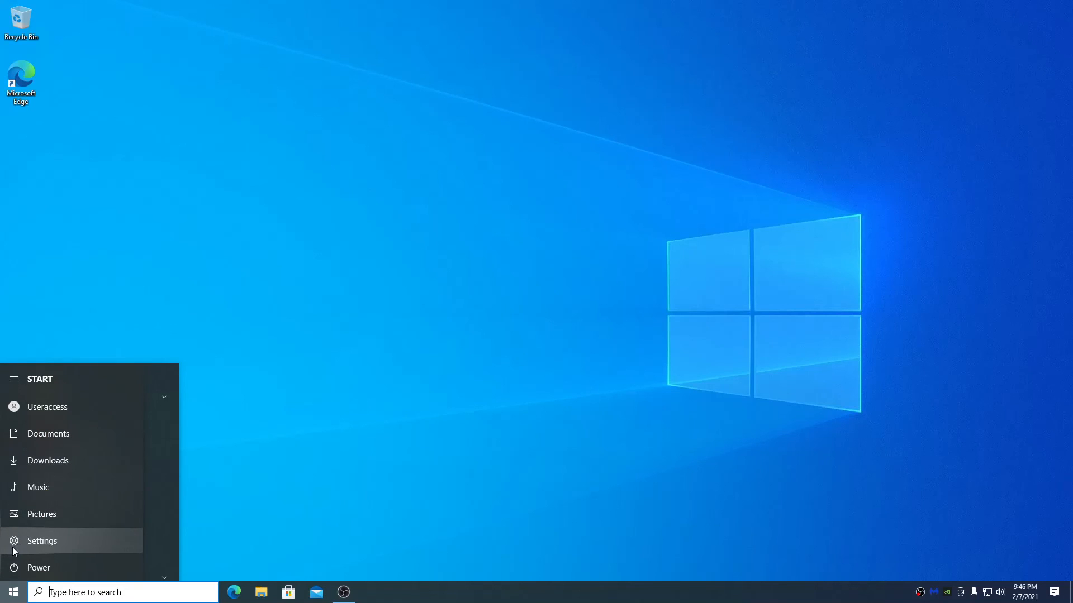
left_click(60, 544)
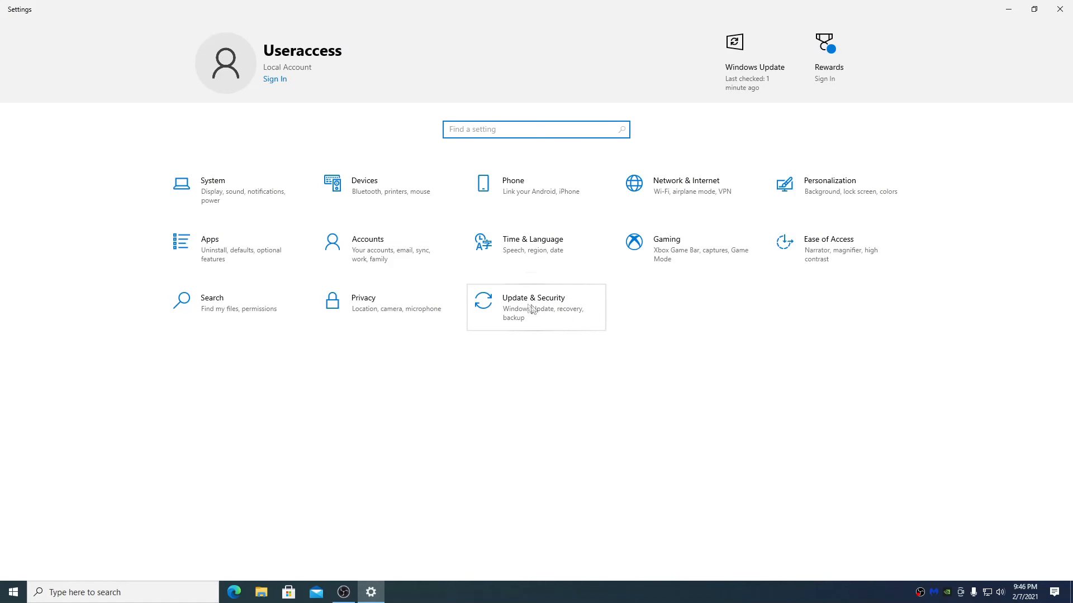
left_click(582, 307)
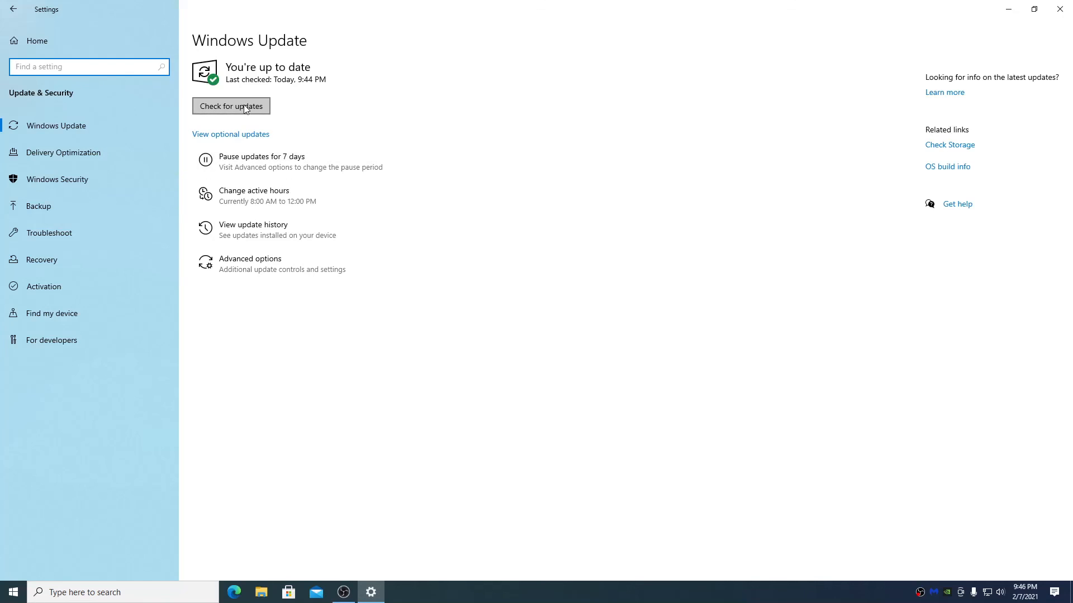
left_click(244, 108)
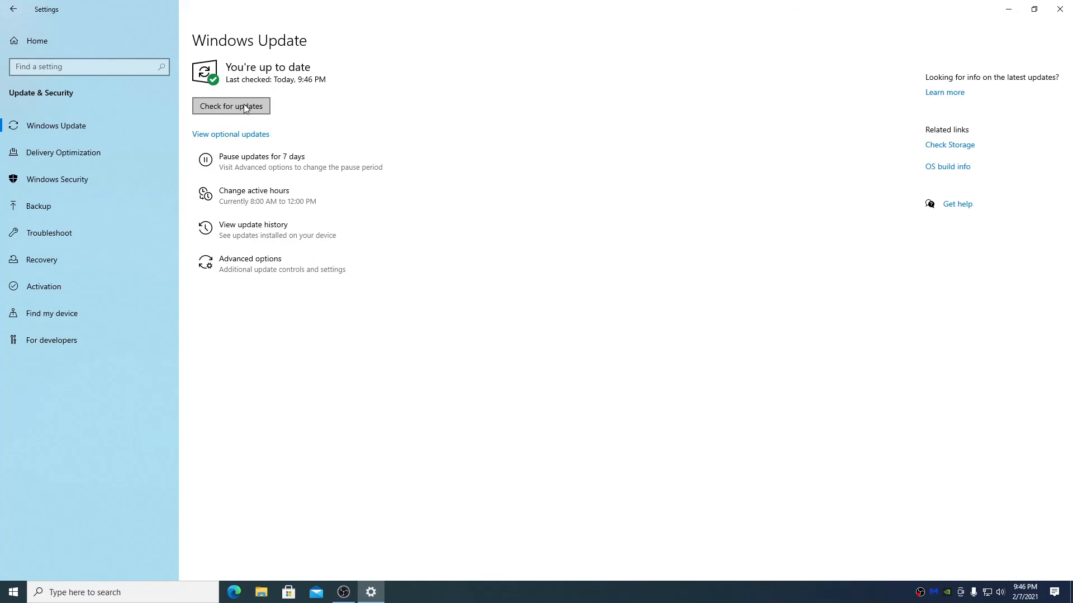
left_click(230, 107)
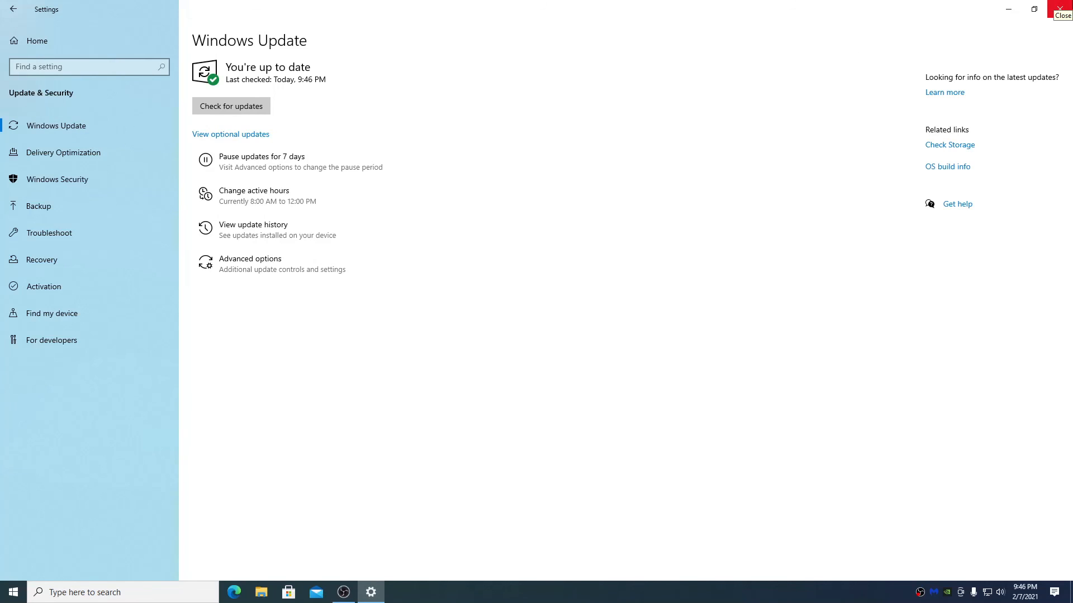
left_click(1060, 8)
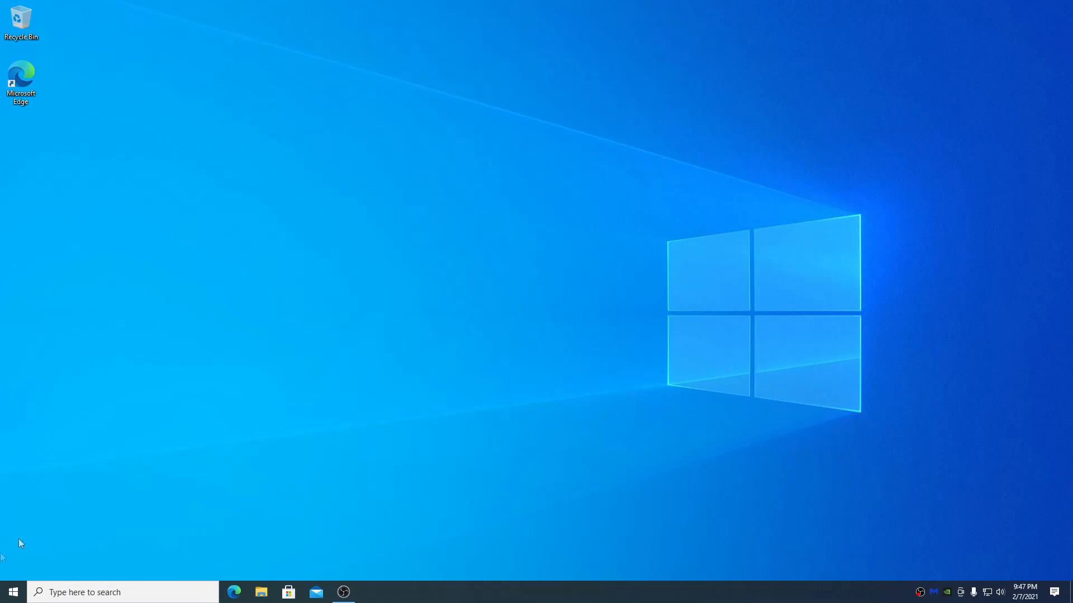
- Restart the PC from the Start menu's Power options
left_click(13, 593)
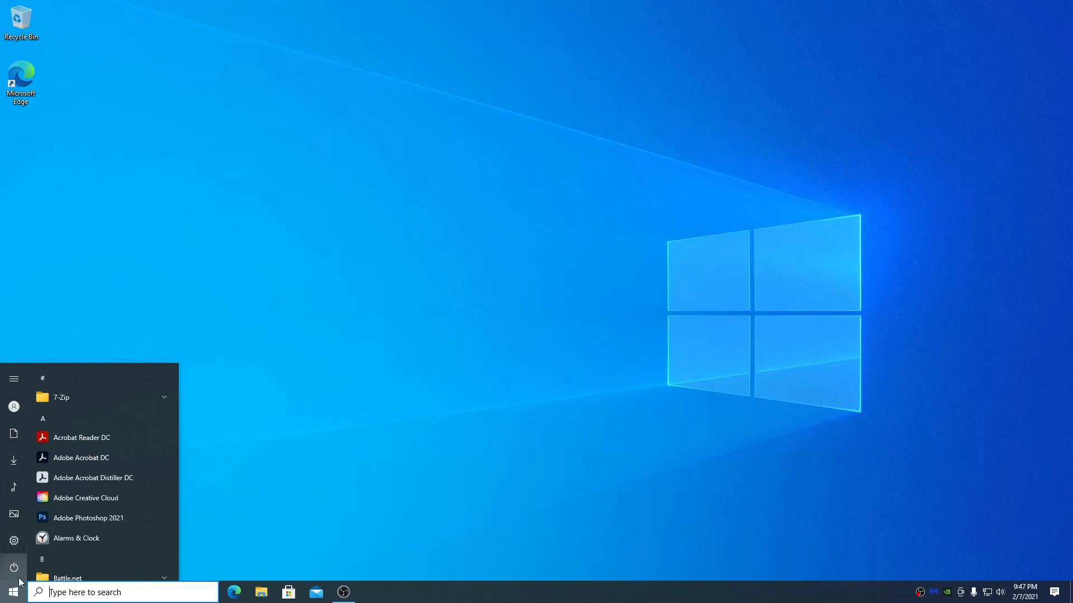
mouse_move(19, 582)
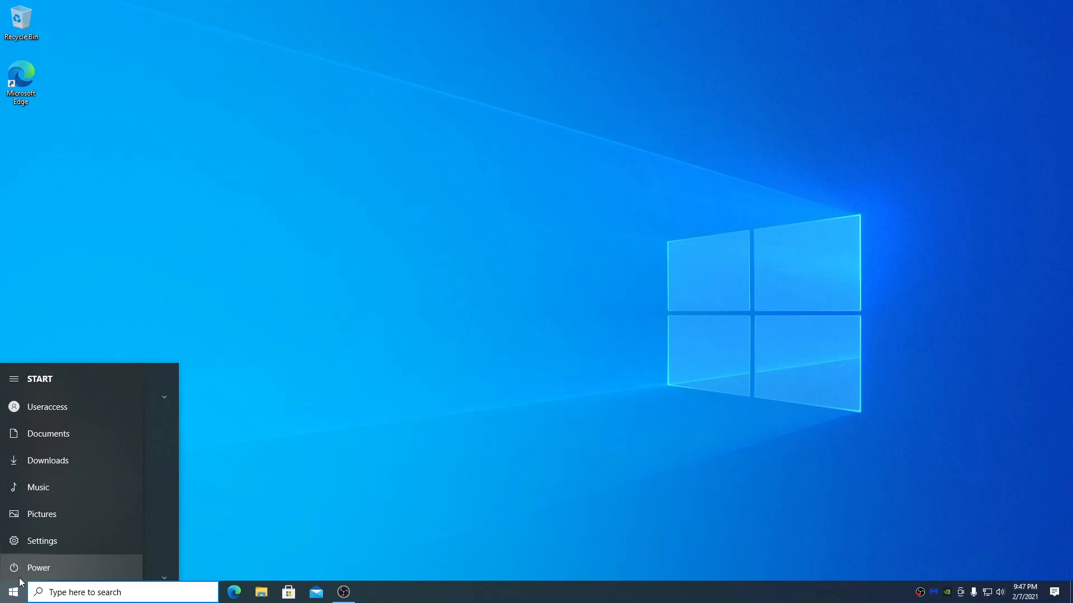
left_click(25, 569)
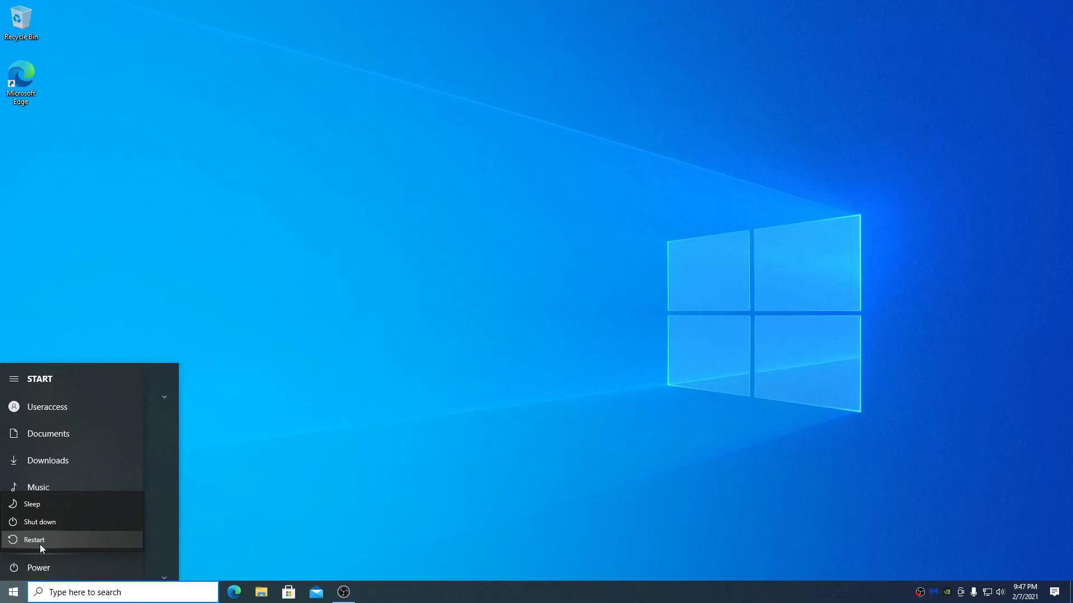
left_click(40, 543)
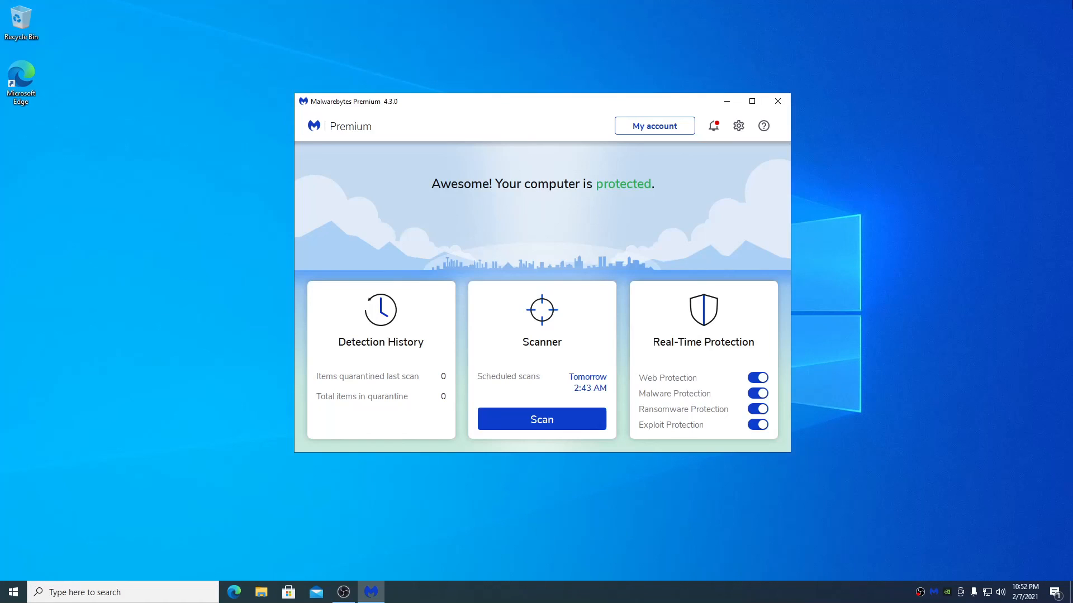